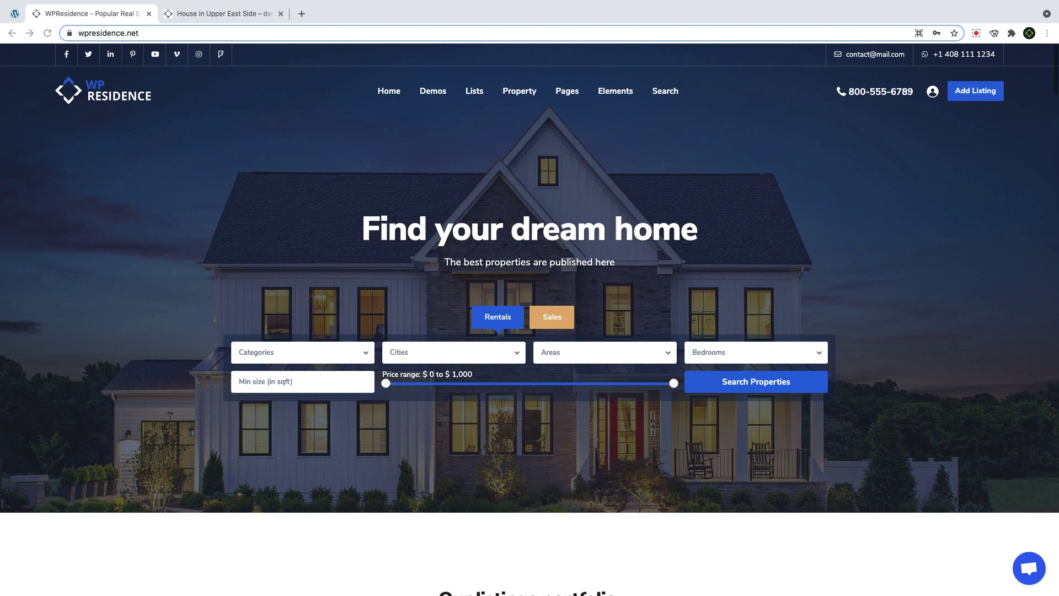
Open the House in Upper East Side property page and scroll down to the map and back
left_click(241, 15)
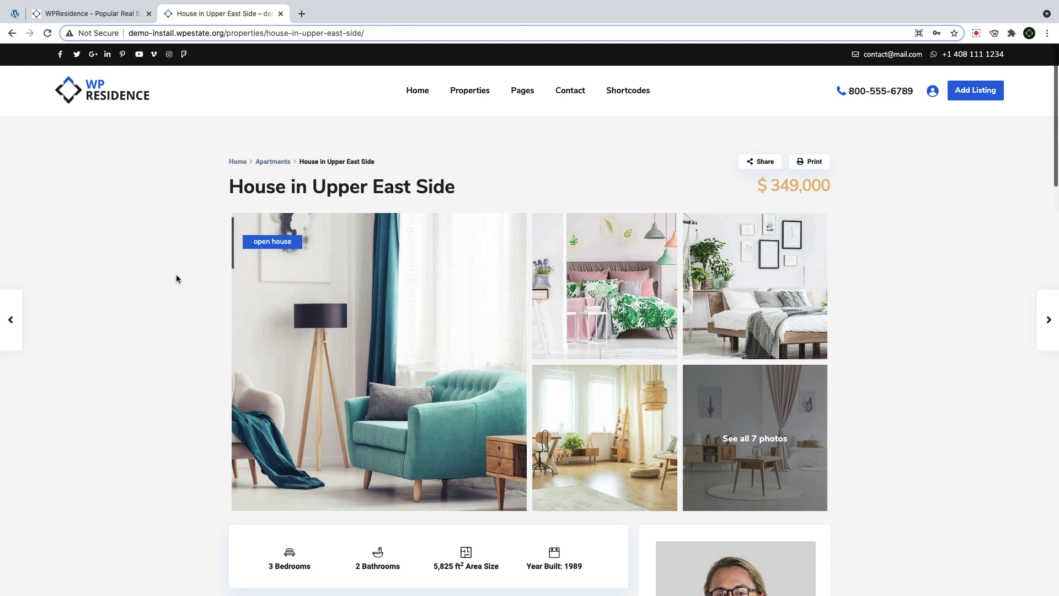
scroll(178, 274, "down", 7)
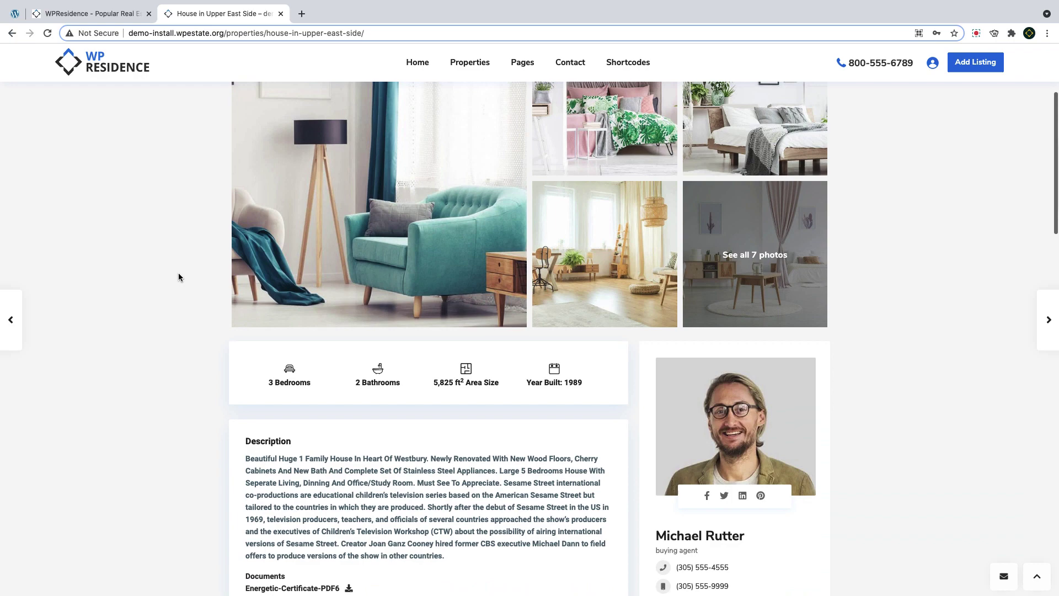
scroll(178, 272, "down", 8)
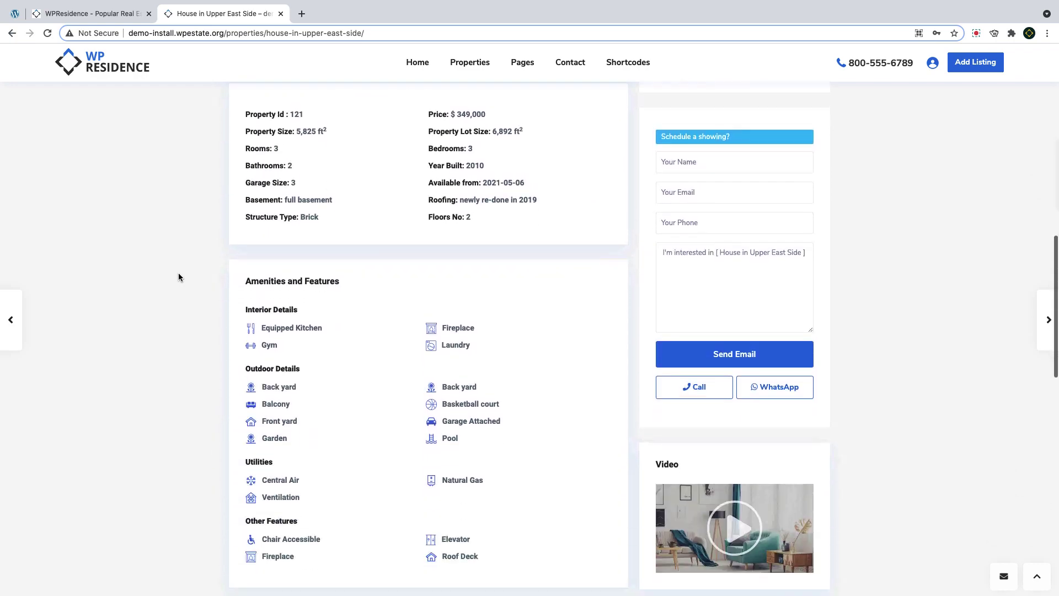
scroll(177, 272, "down", 8)
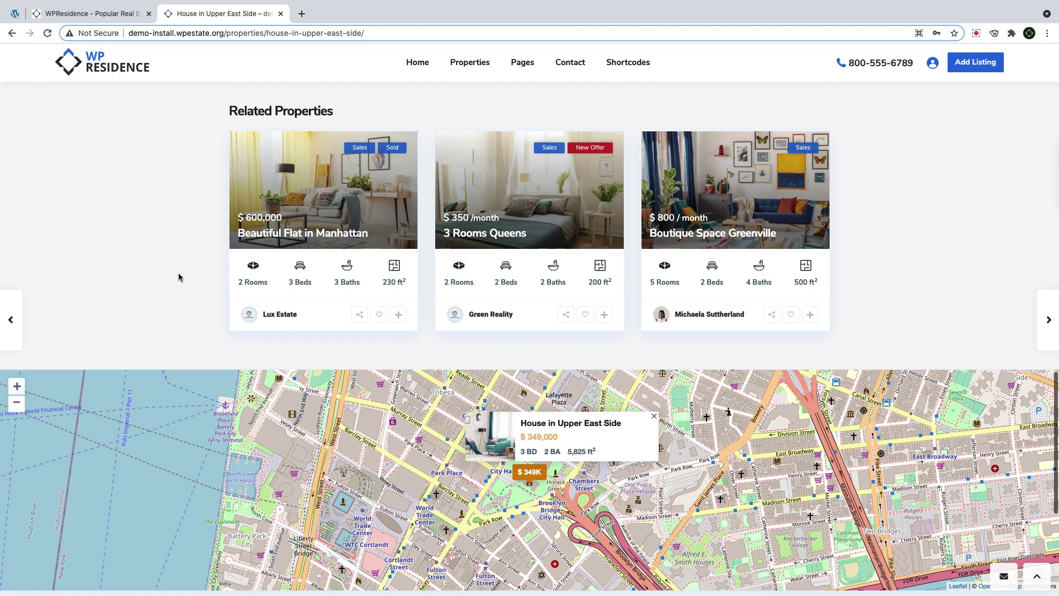
scroll(178, 274, "up", 16)
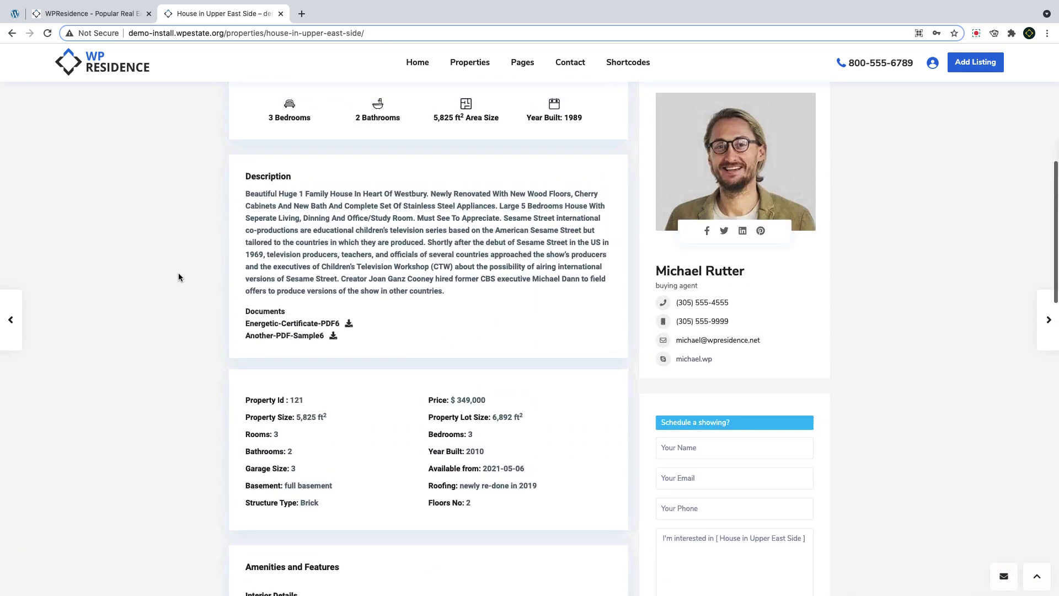
scroll(178, 272, "up", 3)
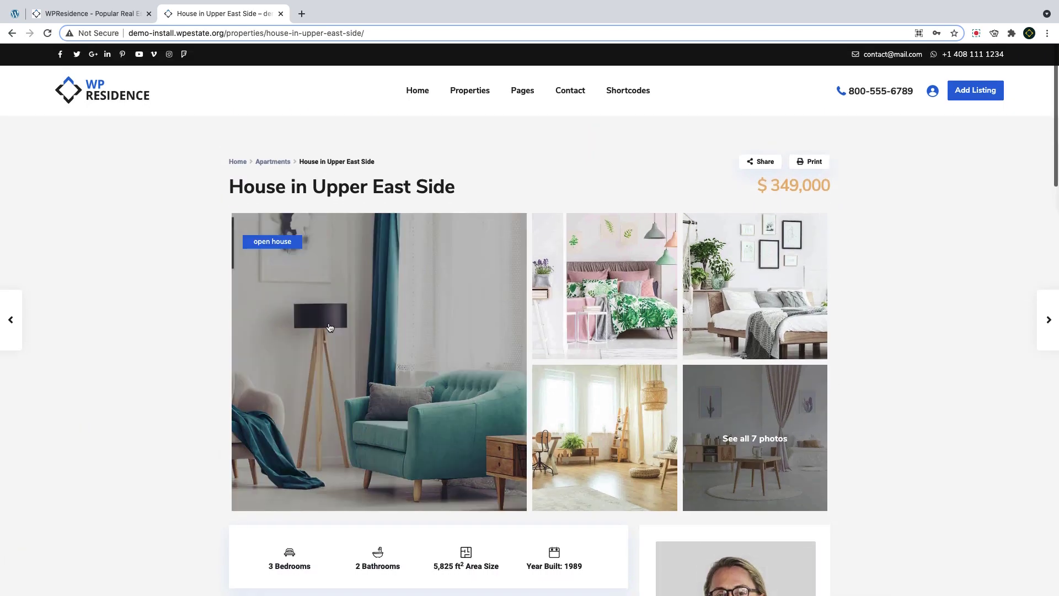
Browse three more of the house's photos in the enlarged gallery, then close it
left_click(460, 342)
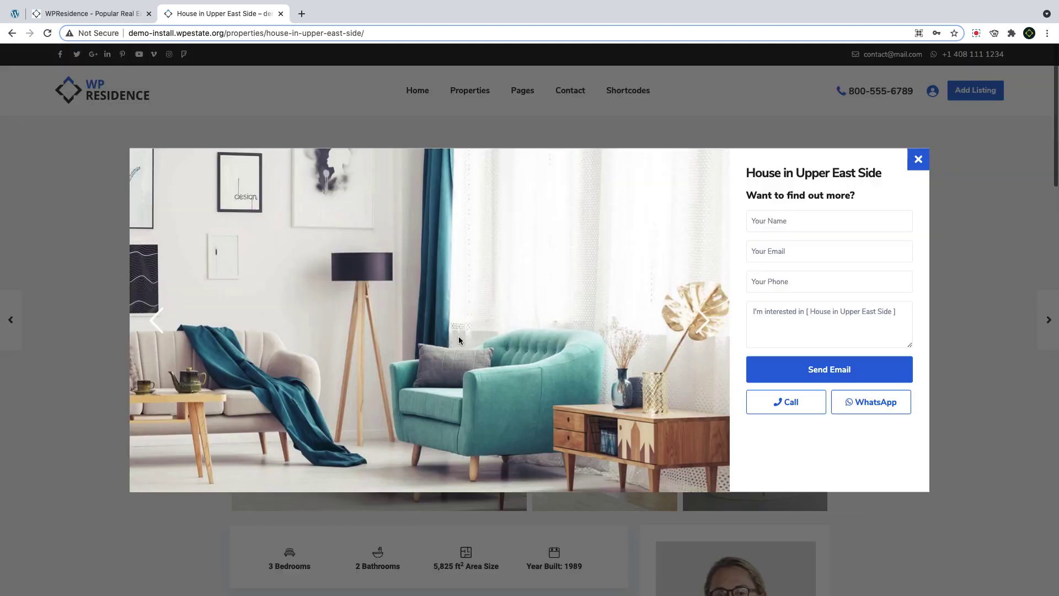
left_click(704, 322)
left_click(704, 322)
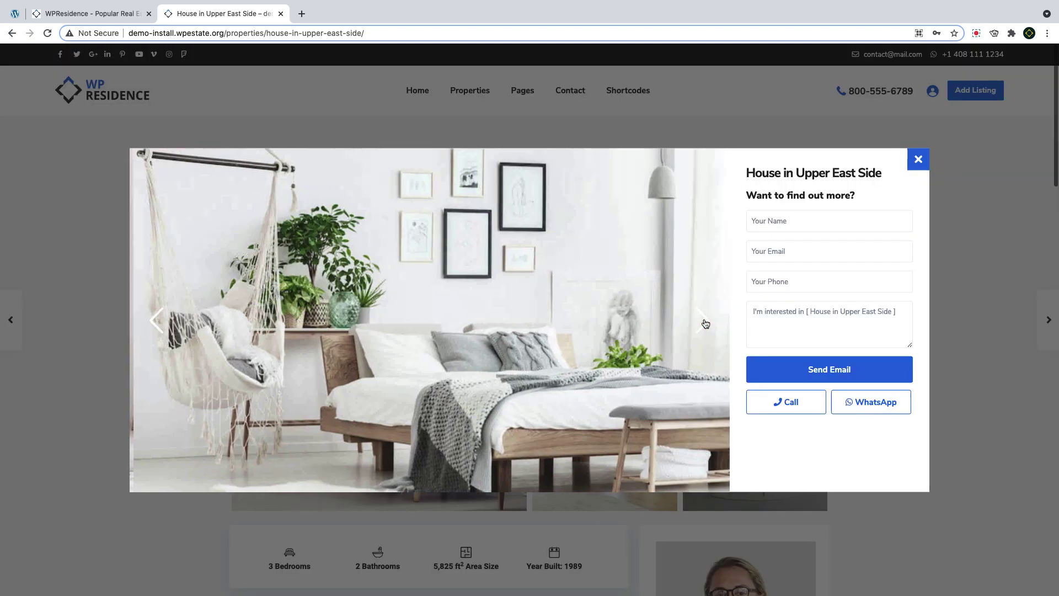
left_click(705, 322)
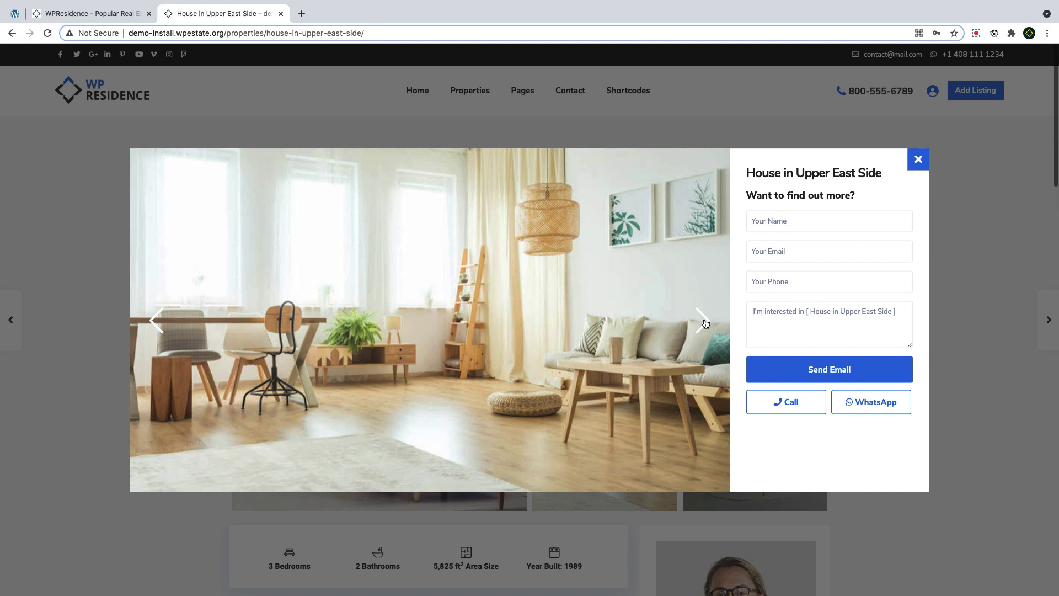
left_click(919, 160)
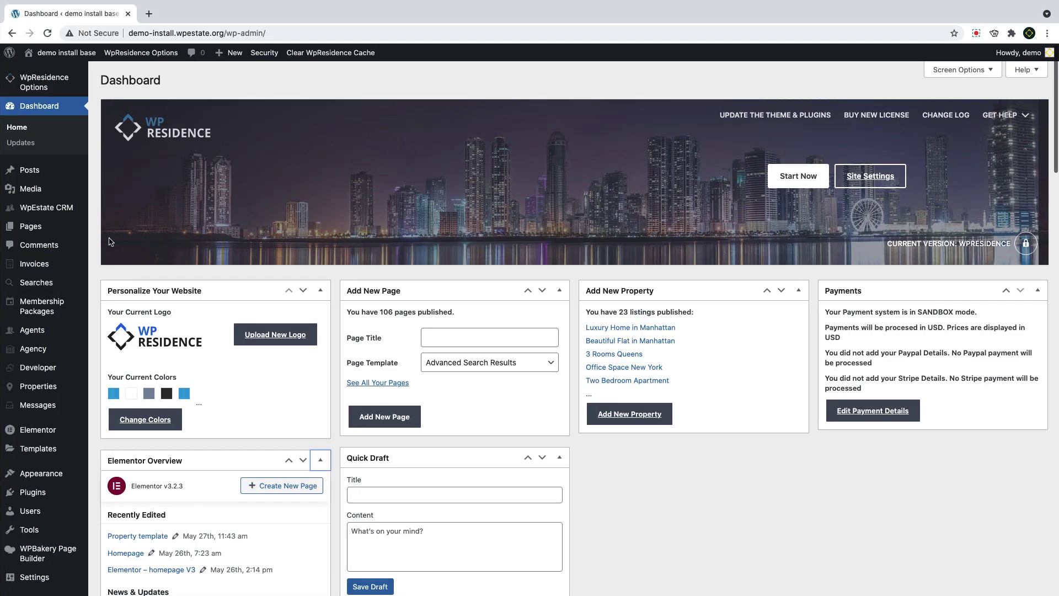
Start a new page titled 'Property Template Custom Design'
mouse_move(31, 226)
left_click(120, 246)
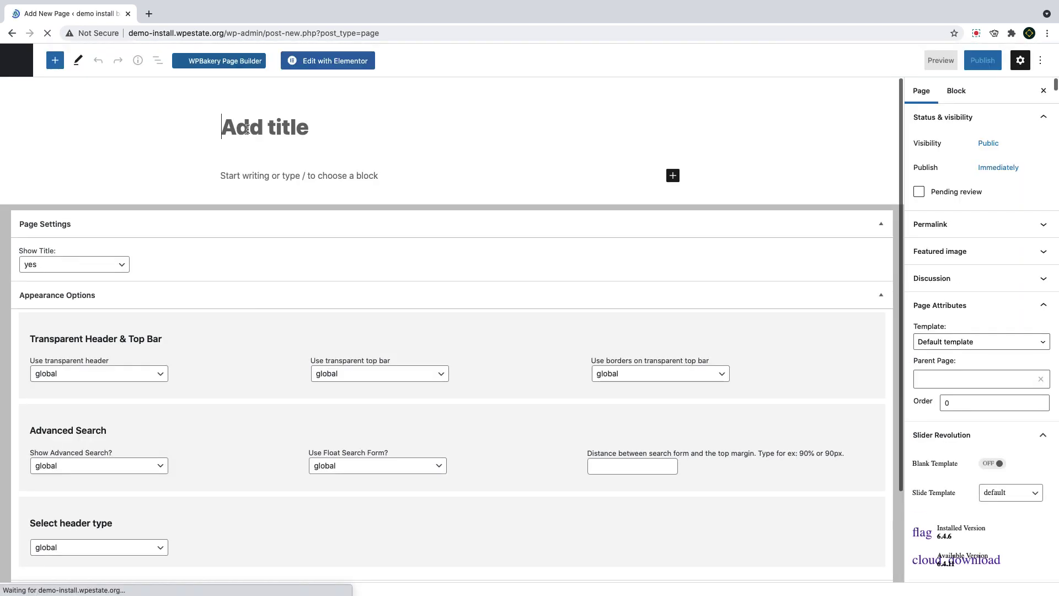
type("P")
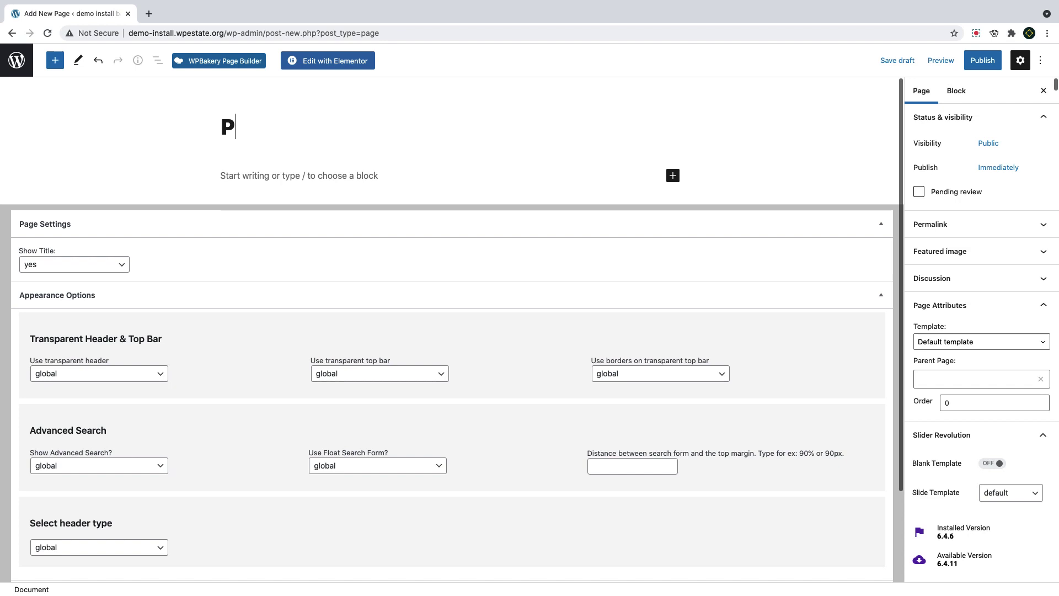
type("roperty Template Custom Design")
left_click(417, 127)
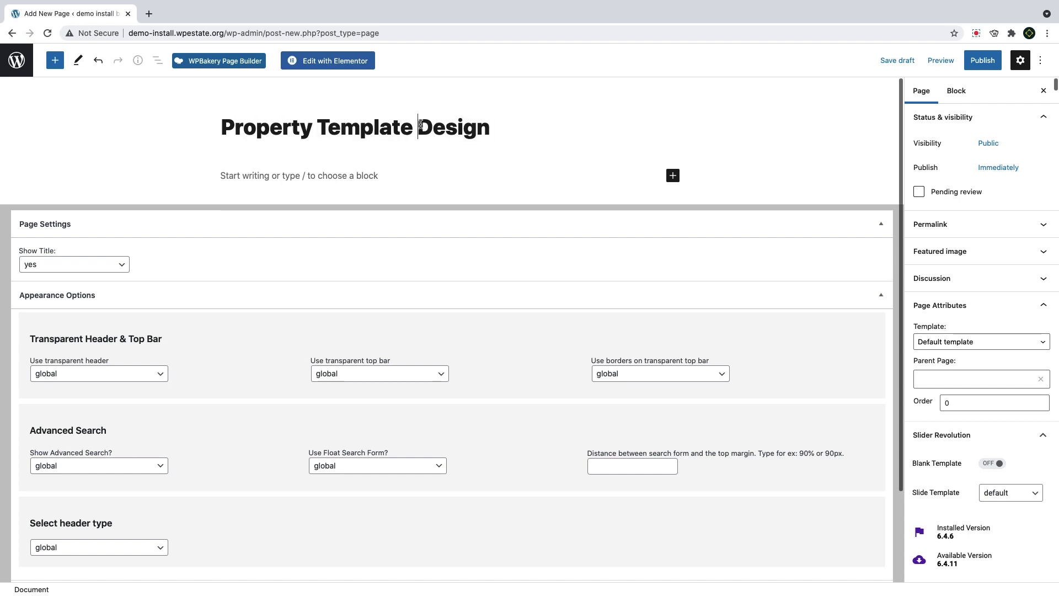
type("Custom")
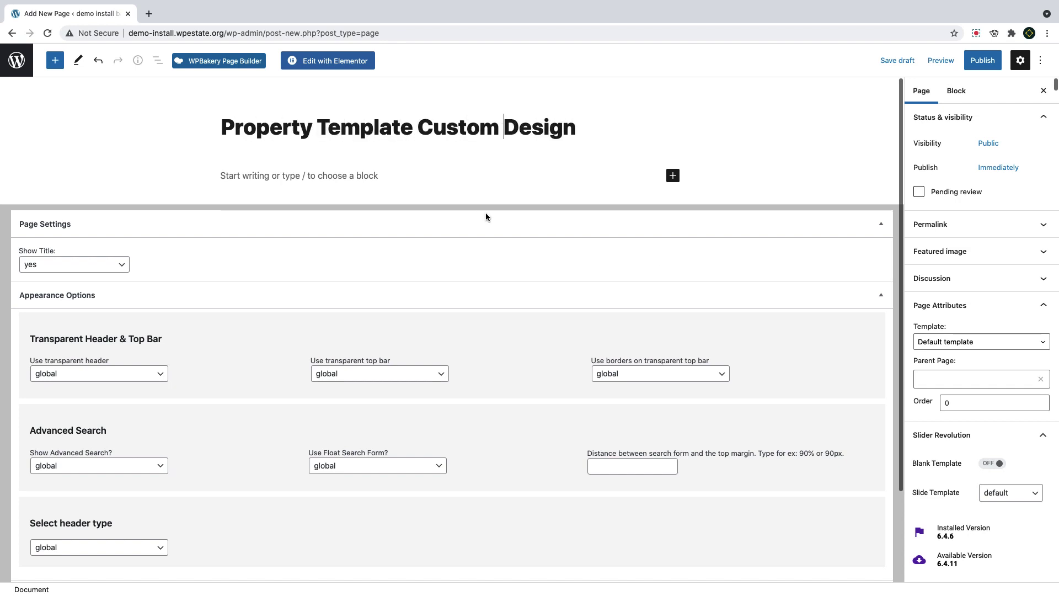
Set the page's template to Property page template
left_click(981, 342)
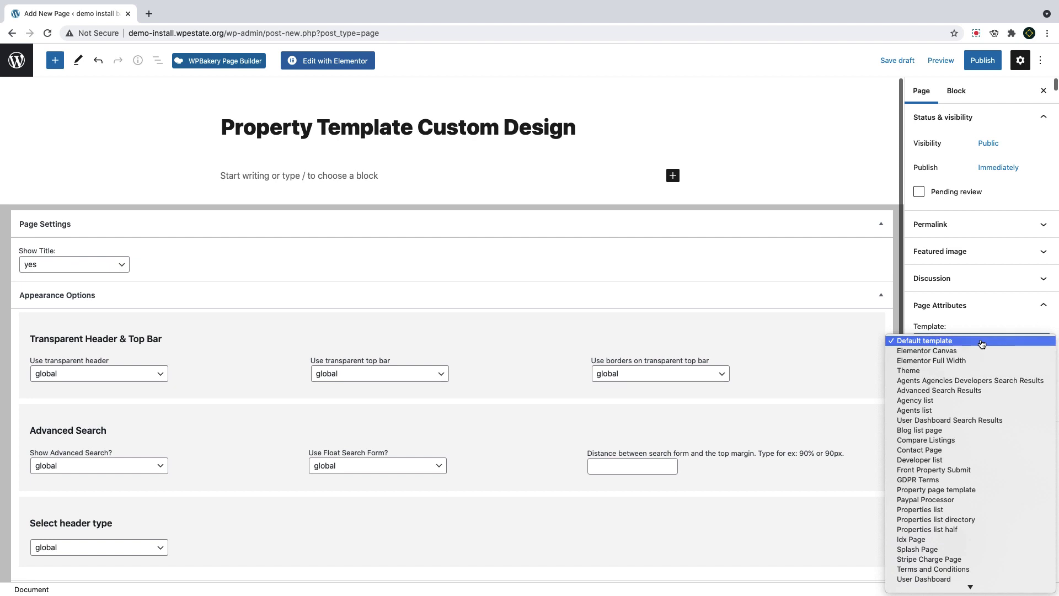
left_click(949, 490)
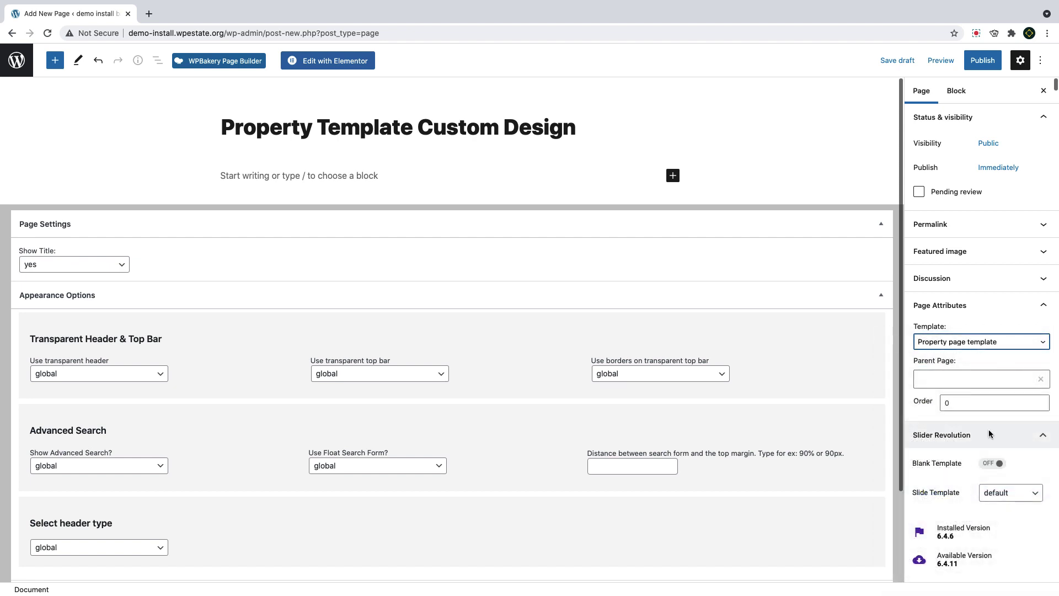
left_click(953, 346)
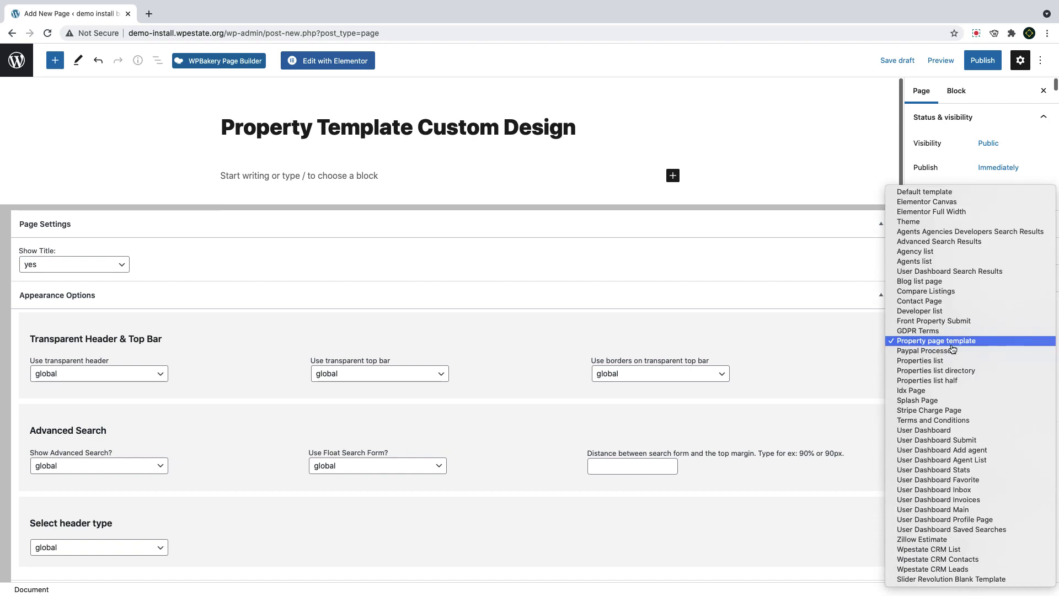
left_click(948, 345)
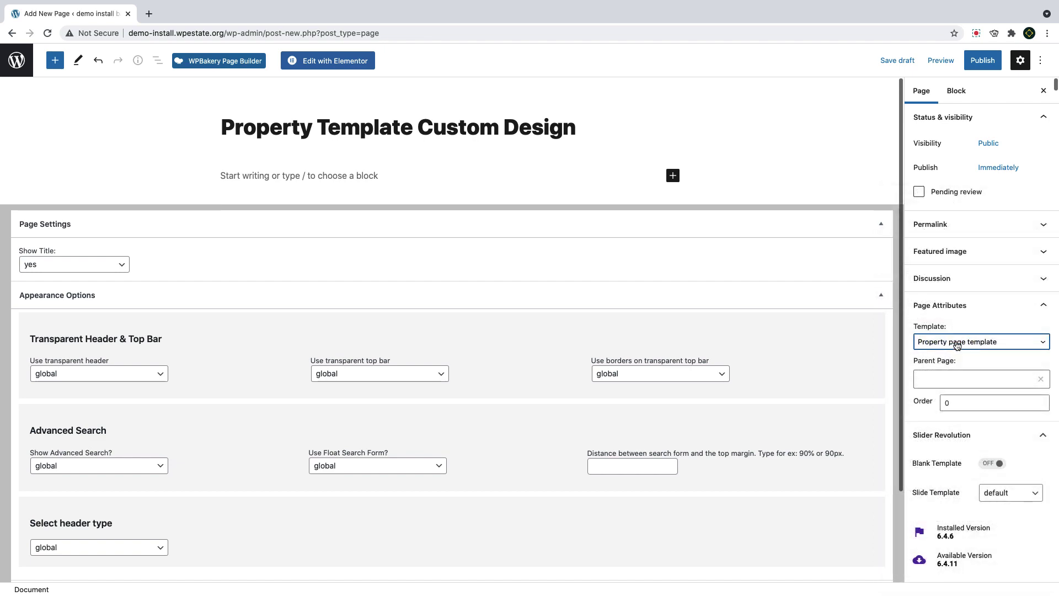
Hide the page title, remove the sidebar and set the header type to none
left_click(64, 263)
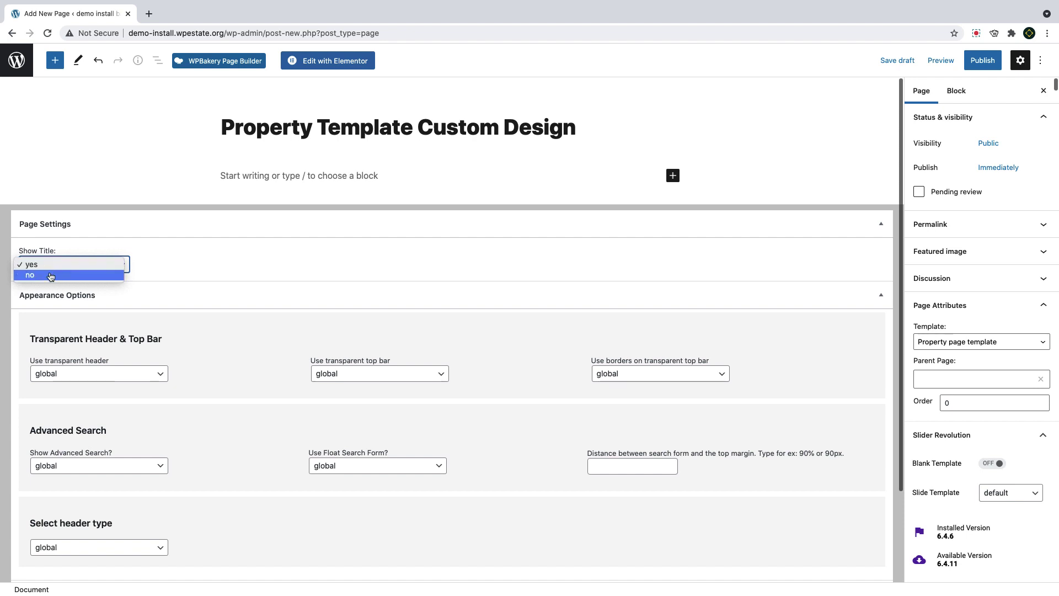
left_click(51, 276)
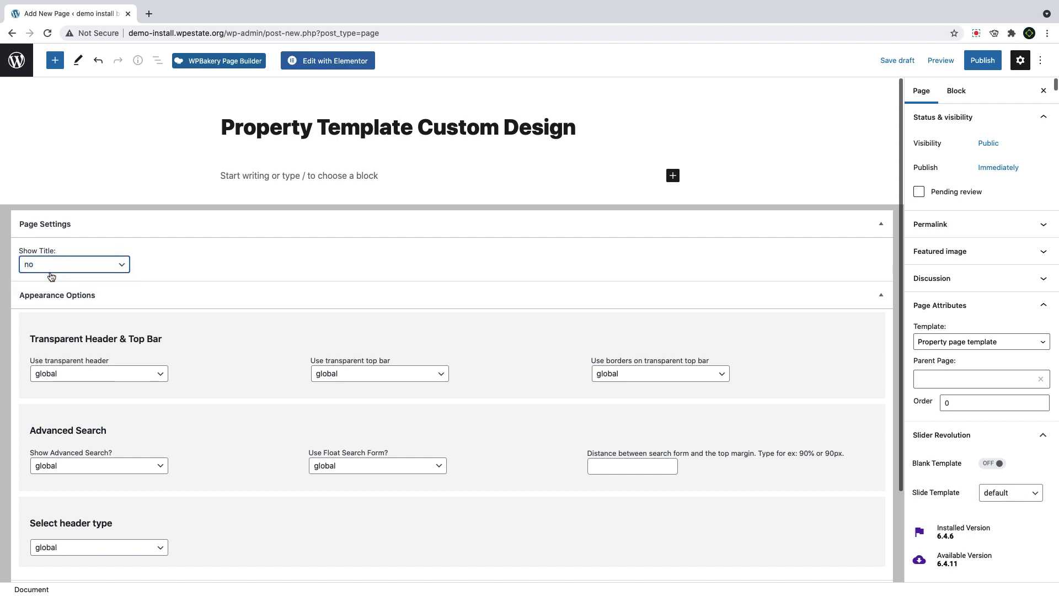
scroll(51, 276, "down", 3)
left_click(67, 527)
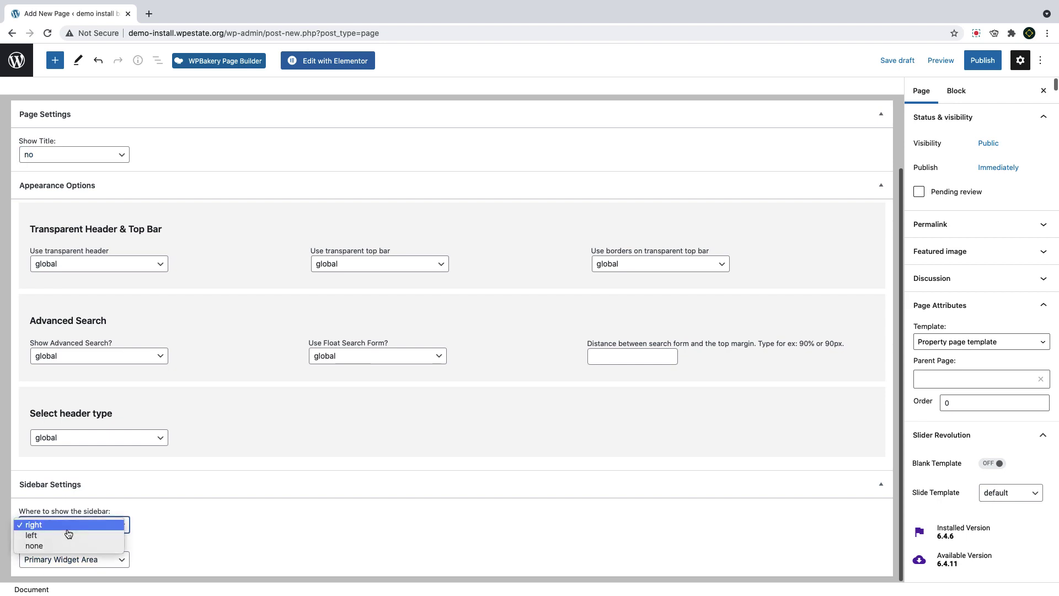
left_click(62, 546)
left_click(88, 440)
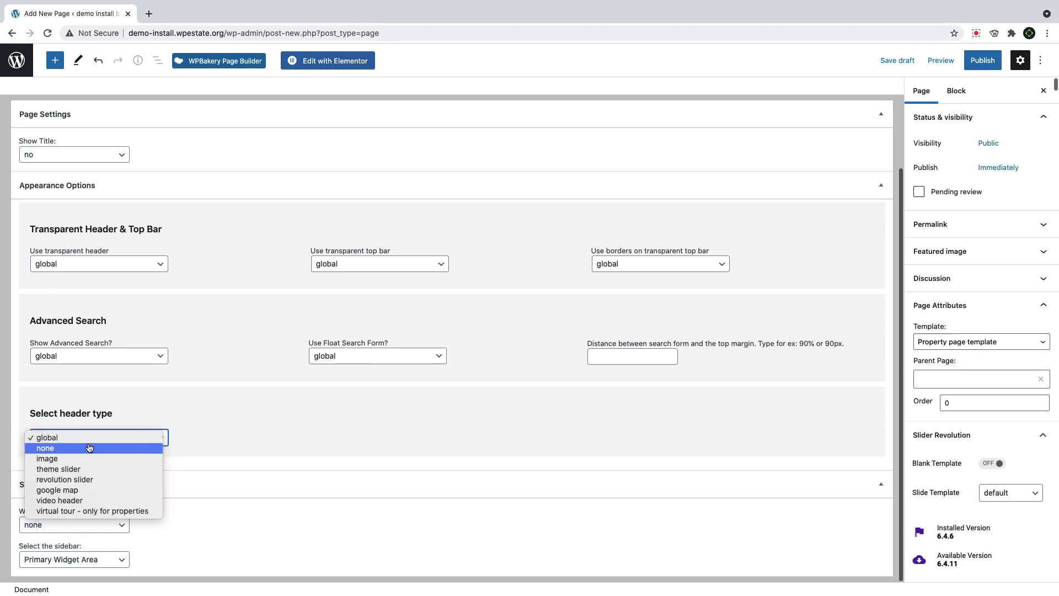
left_click(86, 454)
Turn off Show Advanced Search and publish the page
left_click(108, 356)
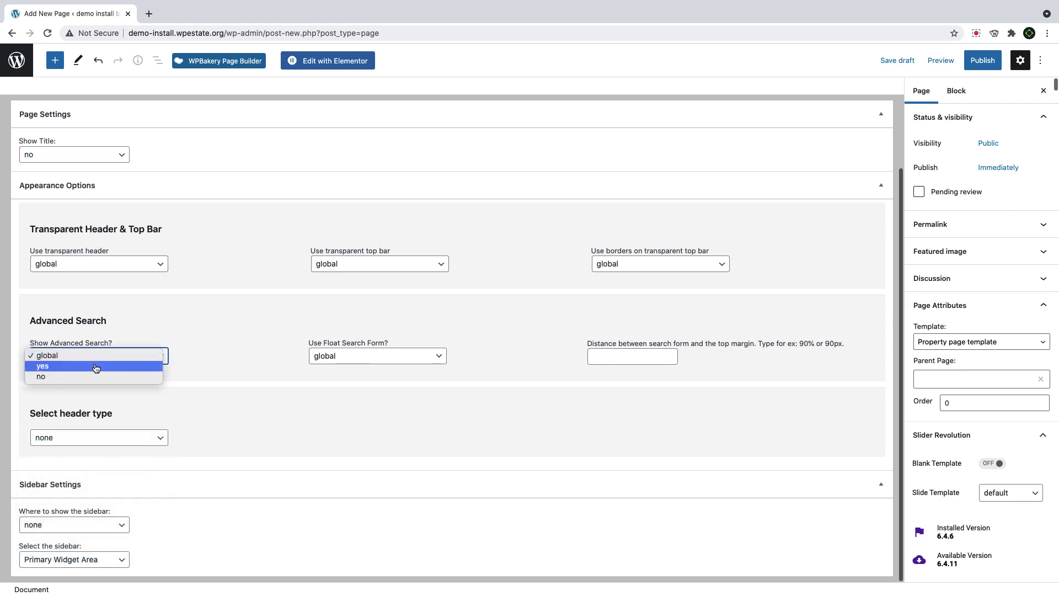
left_click(91, 377)
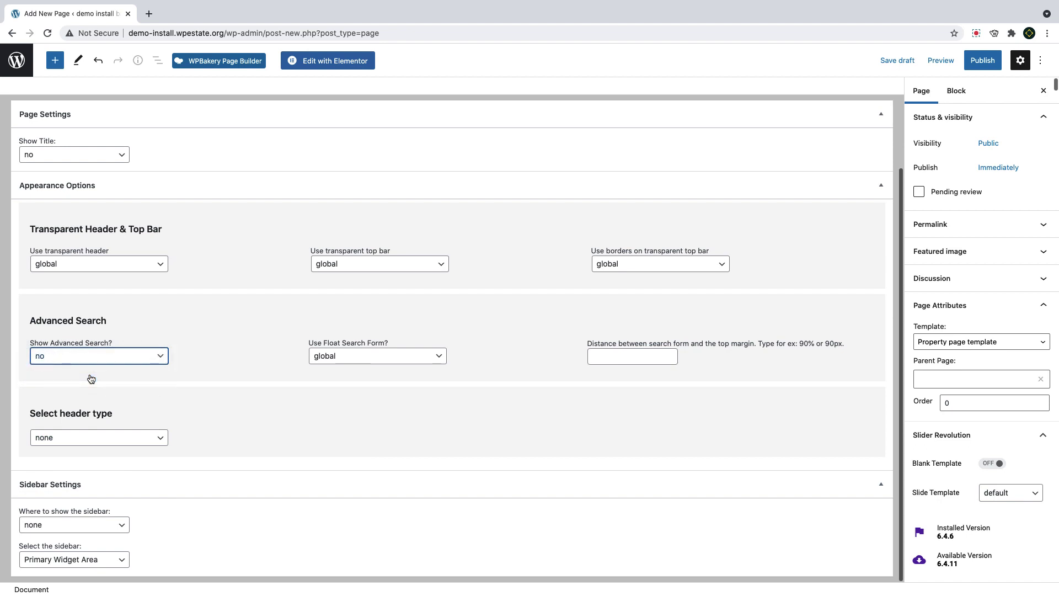
scroll(442, 331, "up", 2)
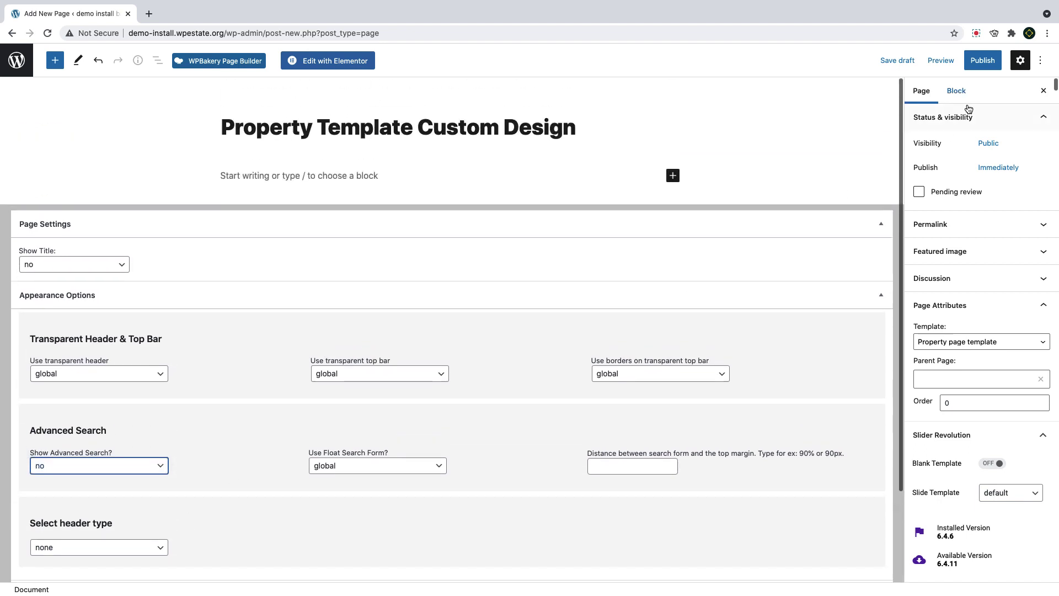
left_click(982, 60)
left_click(918, 62)
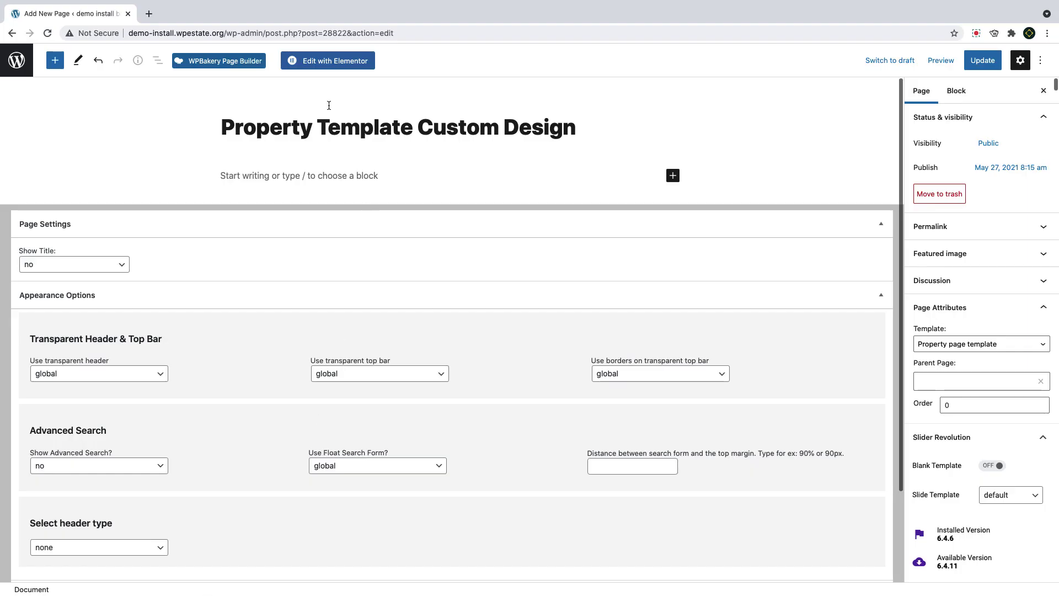
left_click(318, 60)
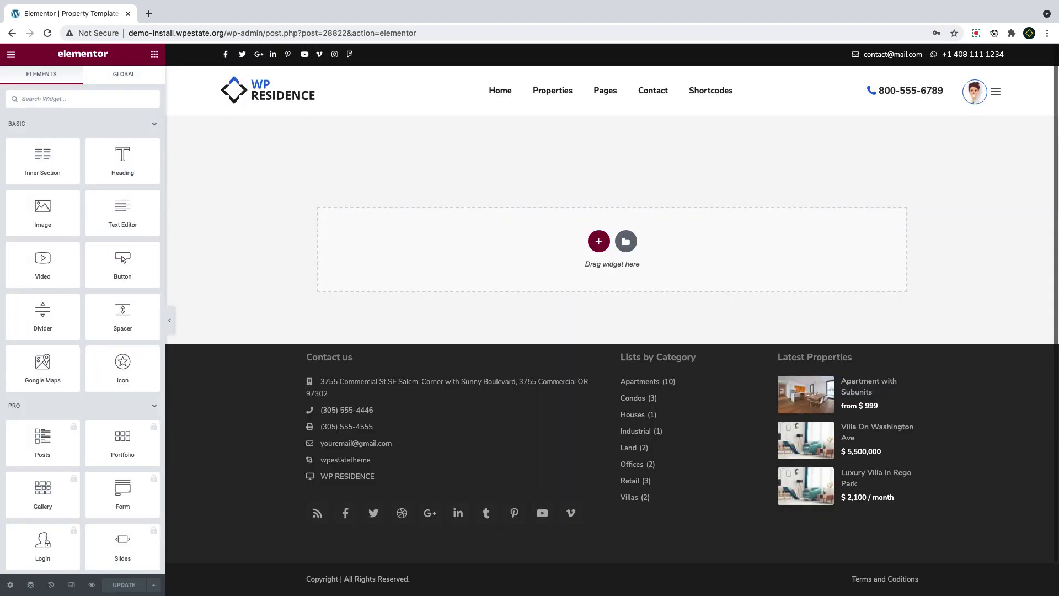
left_click(154, 125)
scroll(152, 133, "down", 5)
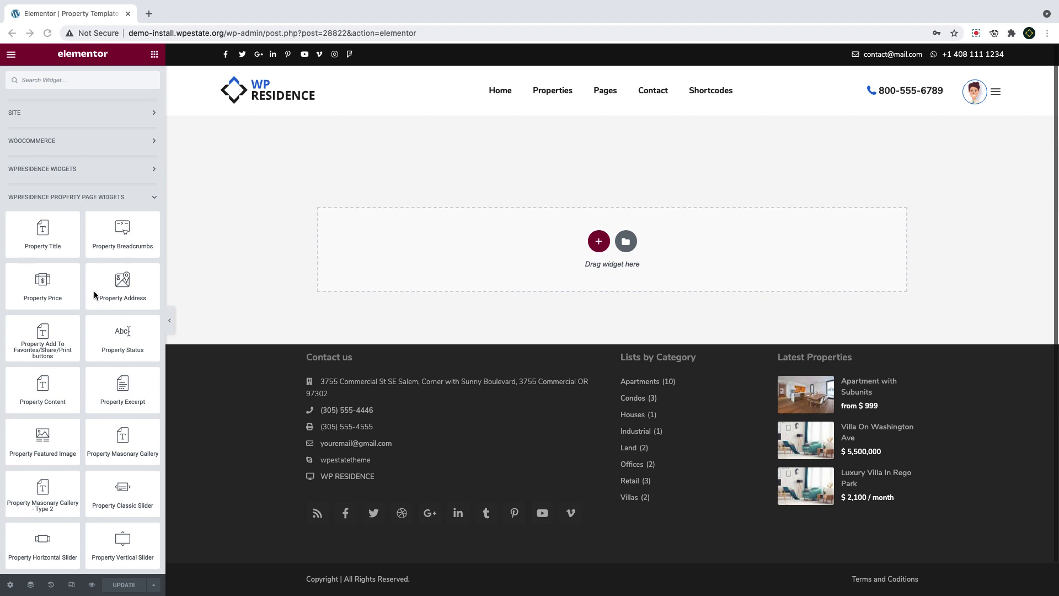
scroll(69, 237, "down", 2)
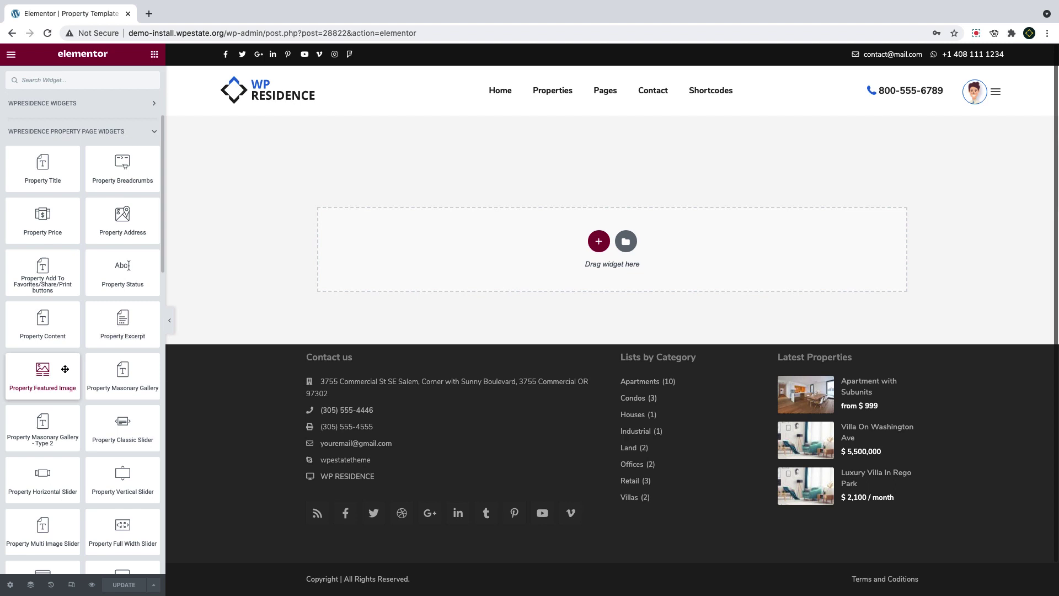
scroll(122, 424, "down", 2)
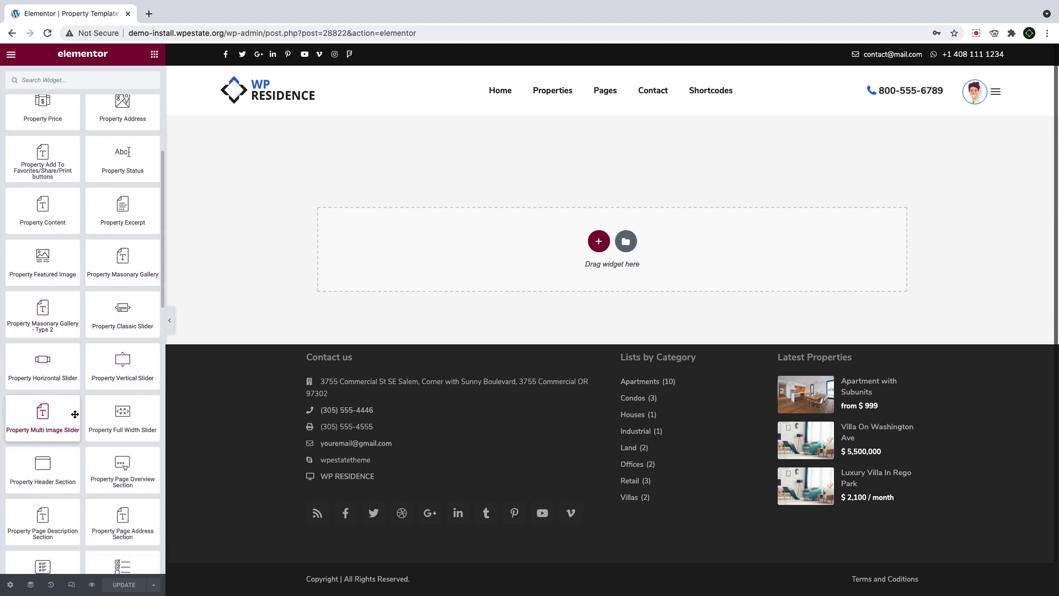
scroll(123, 458, "down", 1)
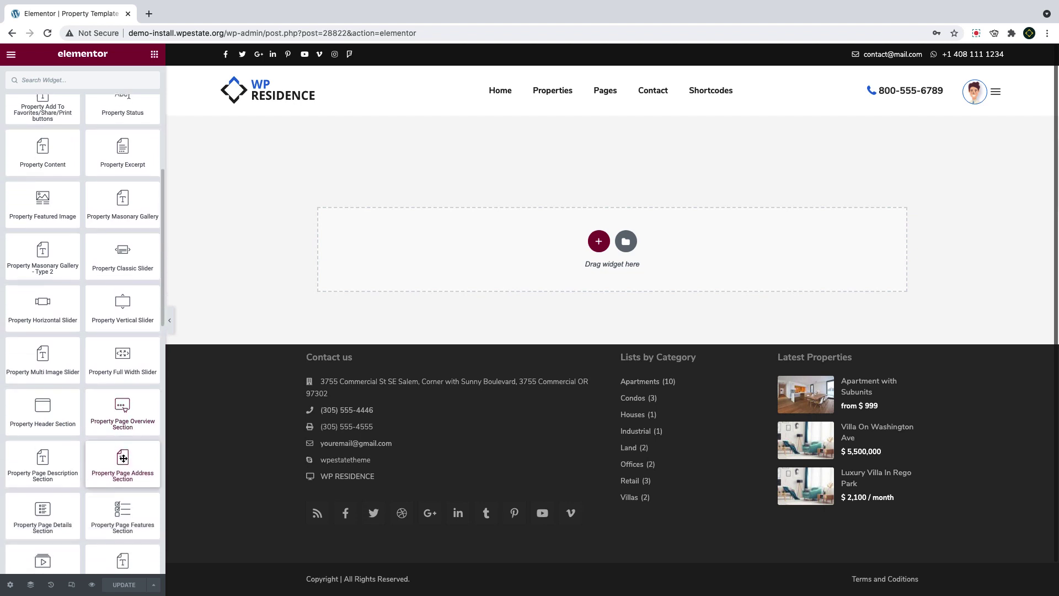
scroll(43, 451, "down", 2)
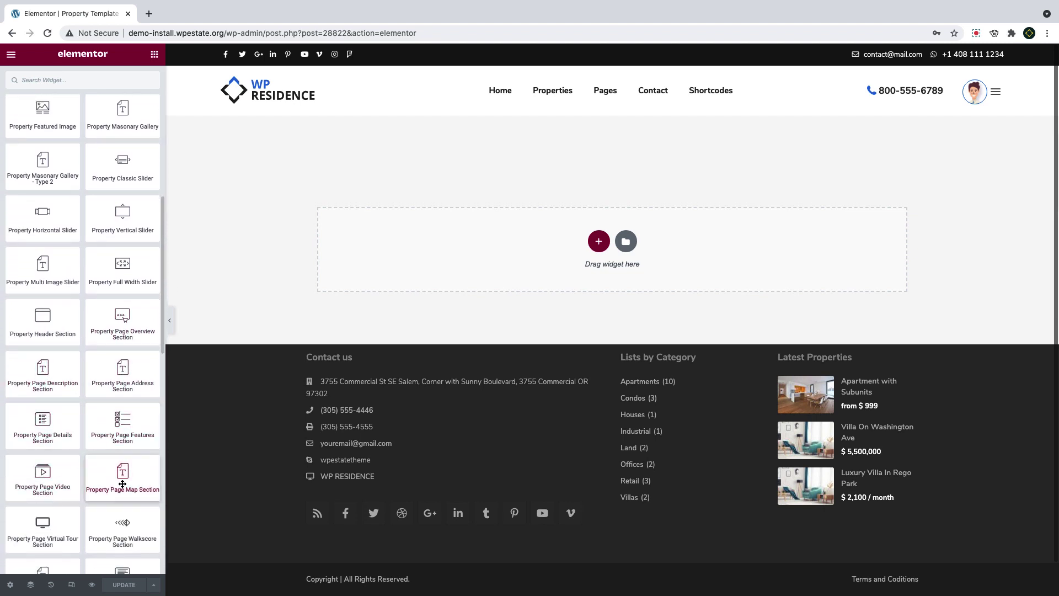
scroll(123, 484, "down", 1)
scroll(50, 410, "down", 2)
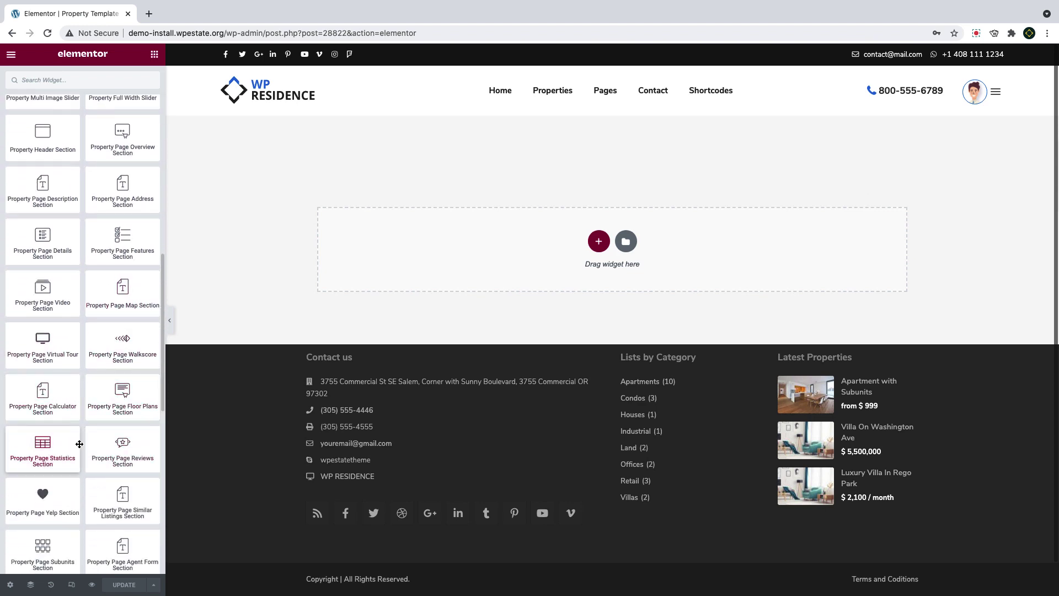
scroll(116, 446, "down", 3)
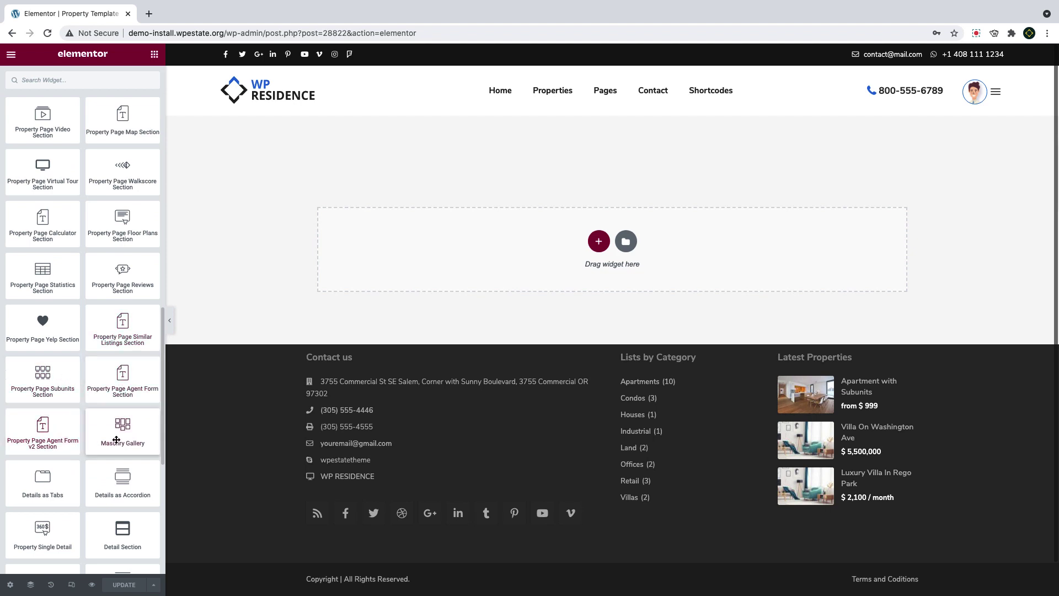
scroll(88, 452, "down", 2)
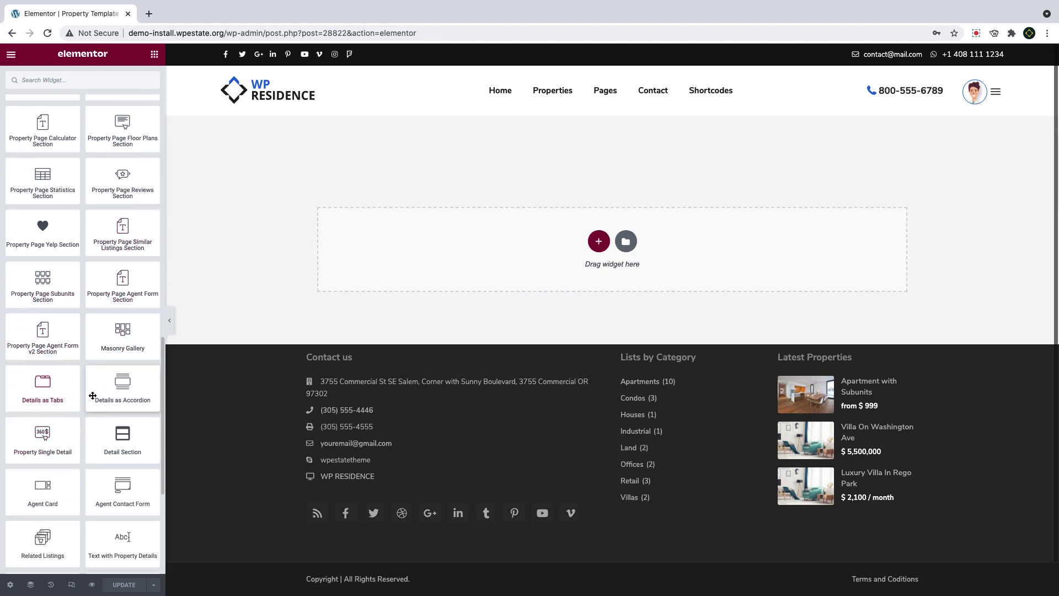
scroll(122, 436, "down", 1)
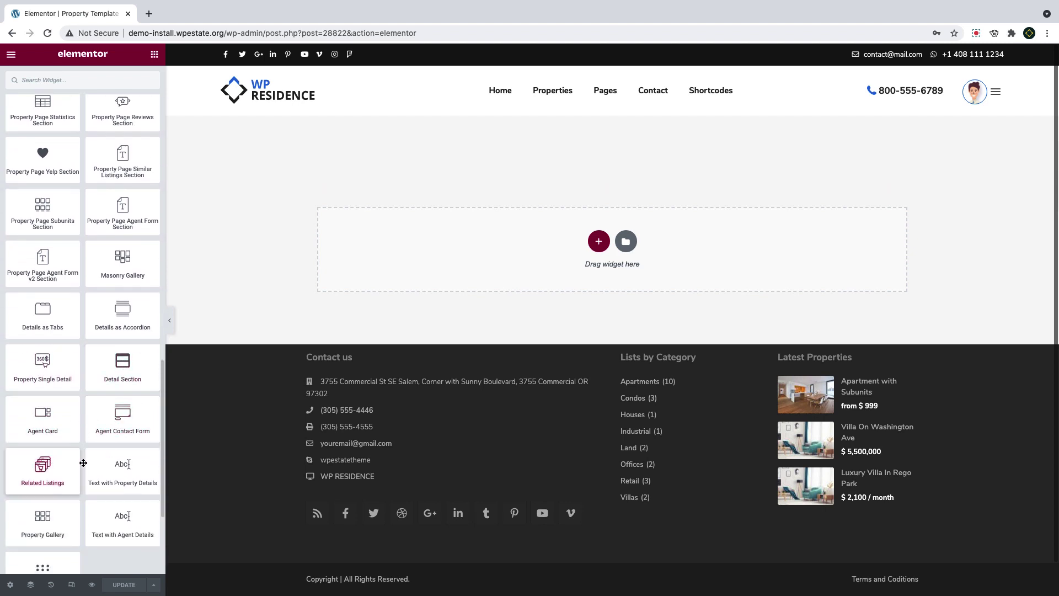
scroll(119, 461, "down", 1)
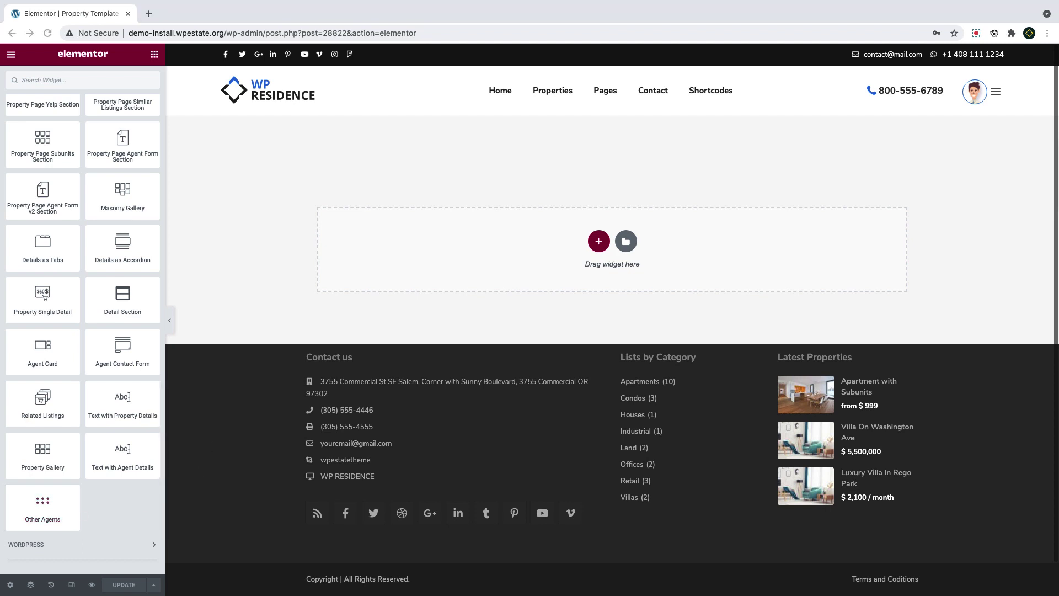
key("super+Tab")
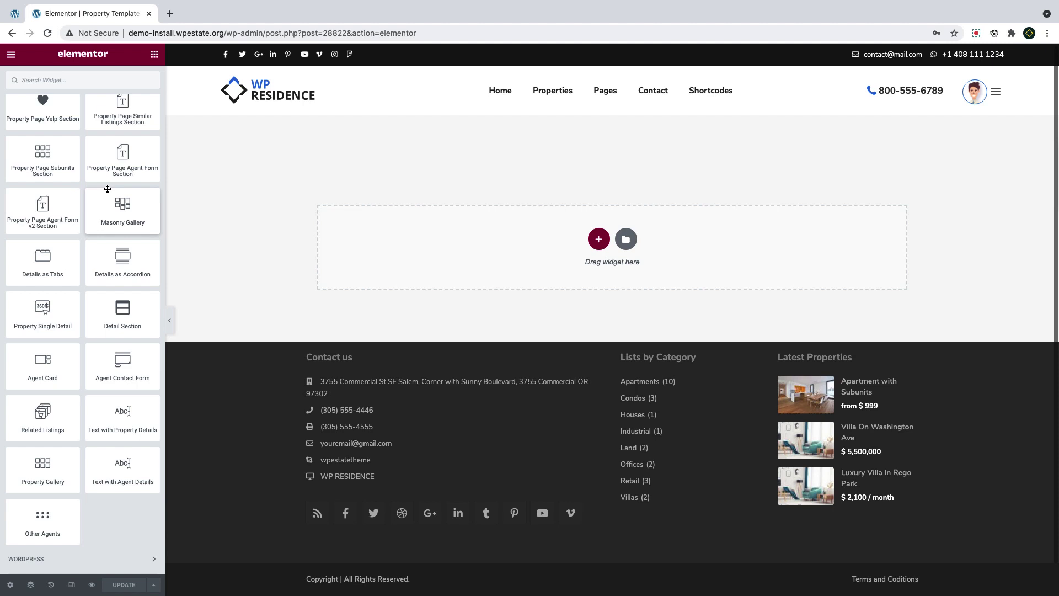
scroll(120, 230, "up", 1)
Add a section with Property Breadcrumbs in a ~77.5% left column beside an empty right column
left_click(598, 239)
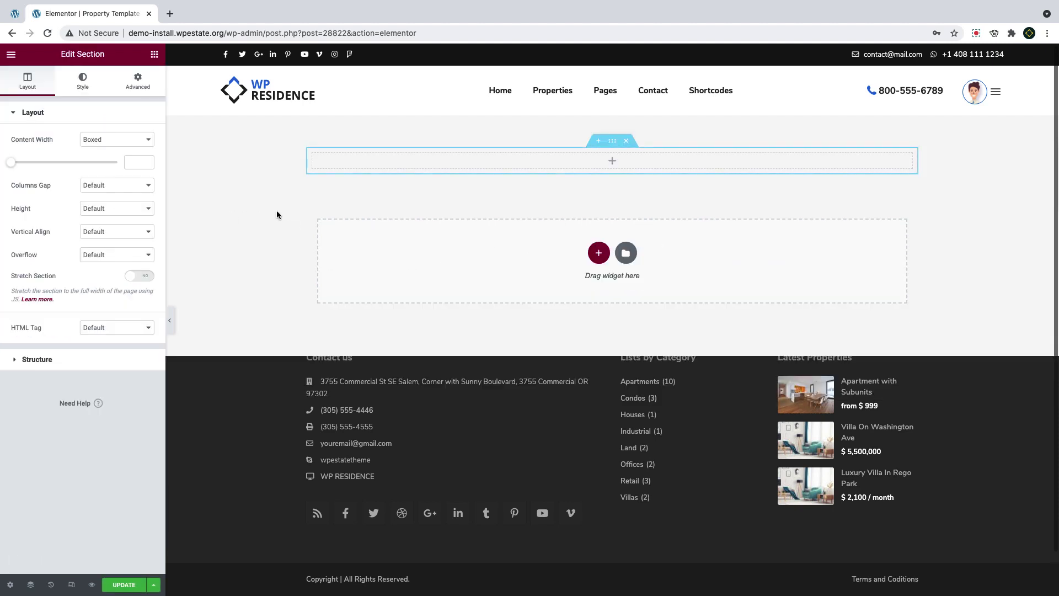
left_click(154, 54)
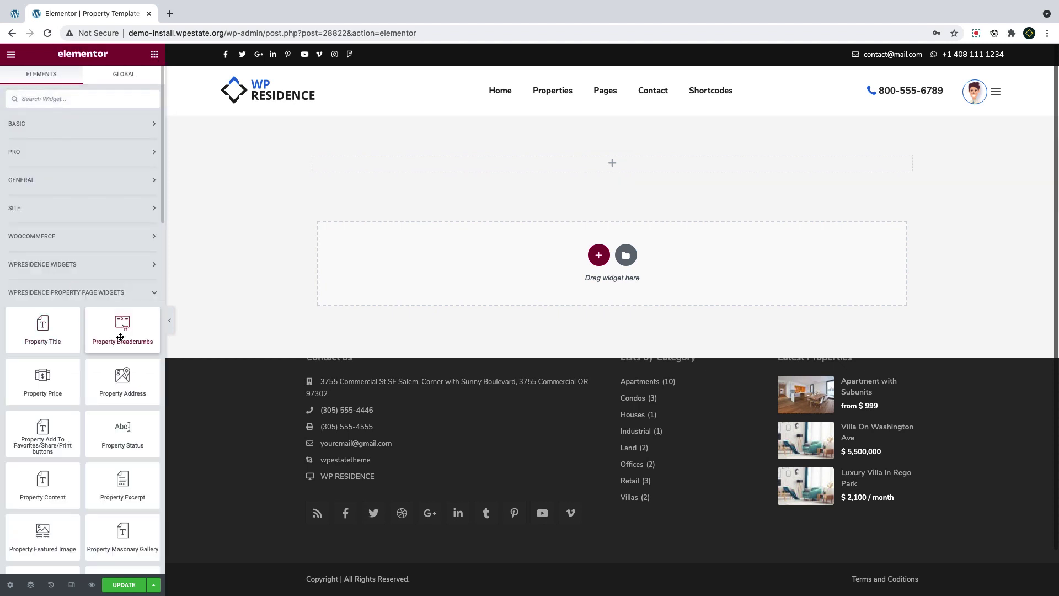
left_click_drag(118, 333, 404, 170)
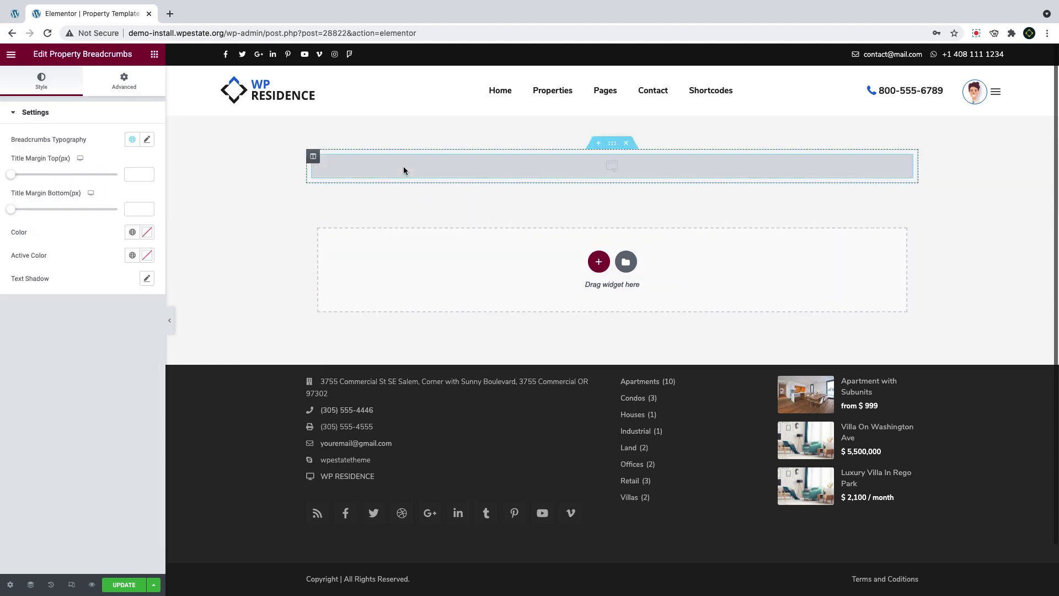
right_click(315, 160)
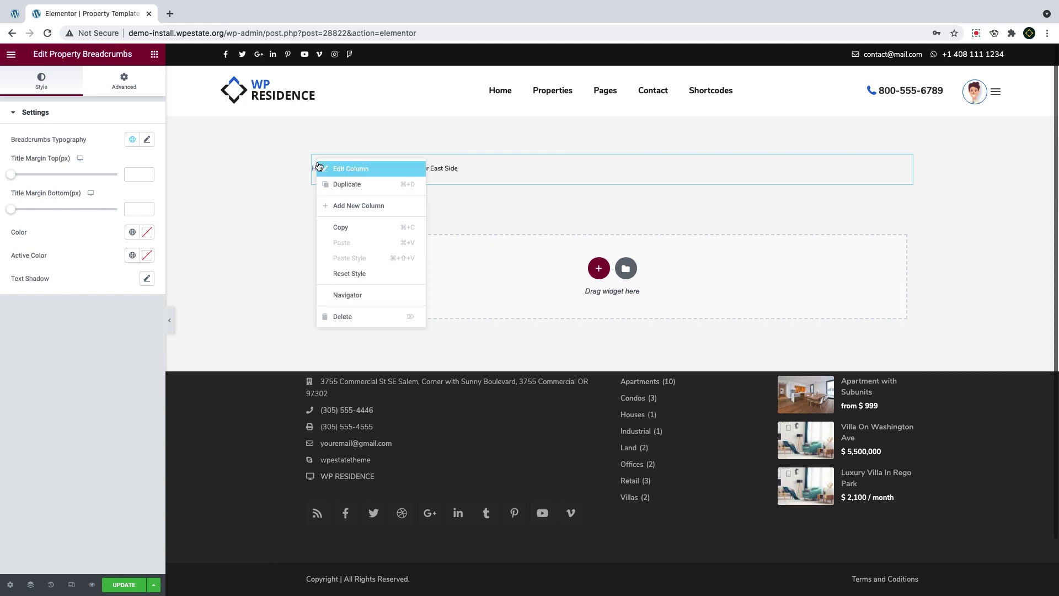
left_click(352, 205)
left_click_drag(610, 172, 783, 181)
left_click(154, 54)
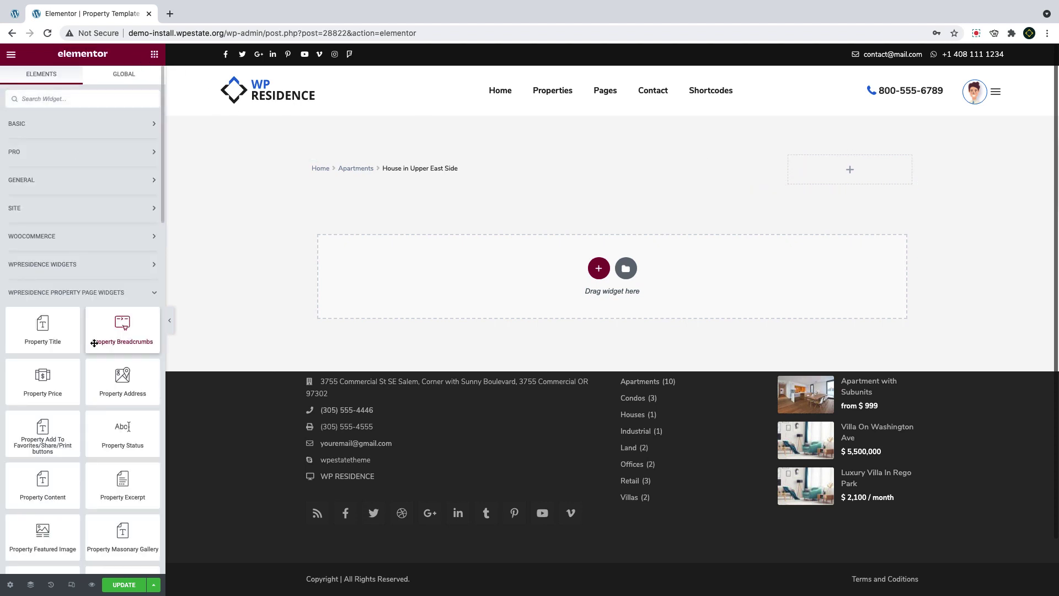
Place the Favorites/Share/Print widget in the right column, hiding Favorite and aligning right
left_click_drag(61, 436, 875, 172)
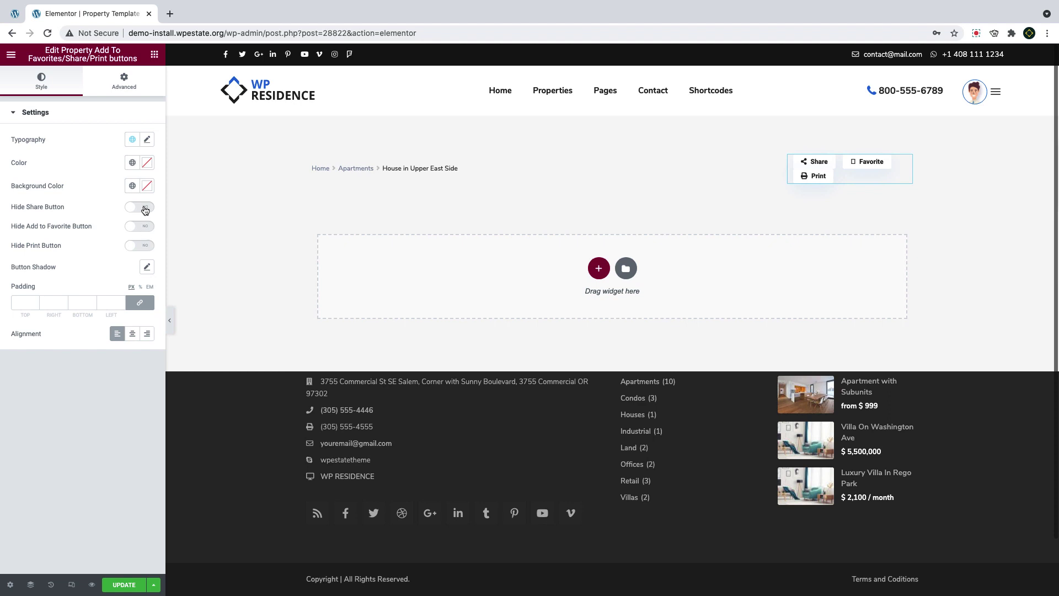
left_click(145, 226)
left_click(147, 333)
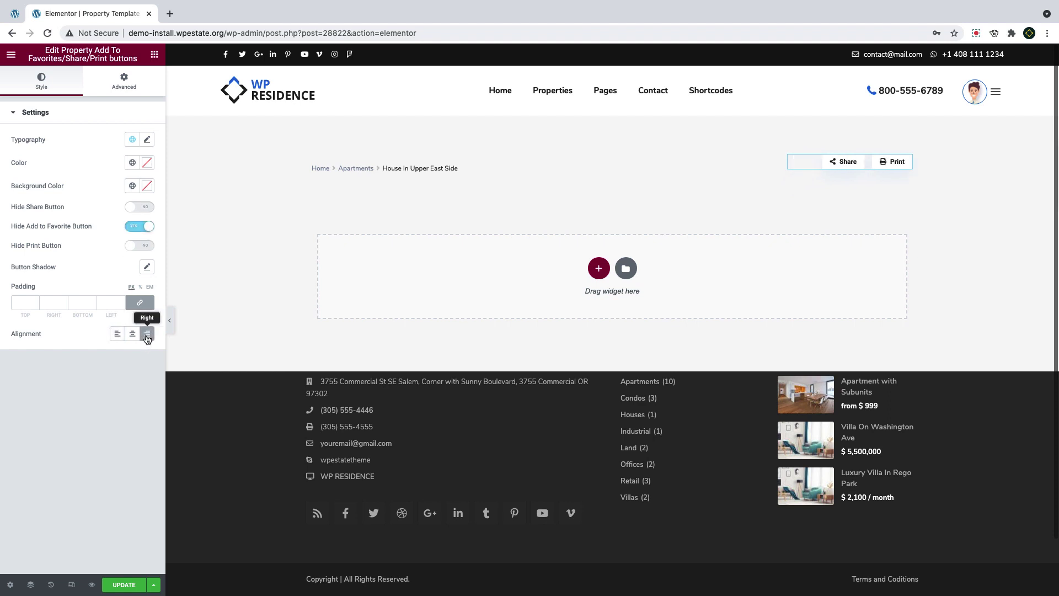
left_click(595, 270)
Add a single-column section with Property Title and a second column about 23% wide
left_click(476, 294)
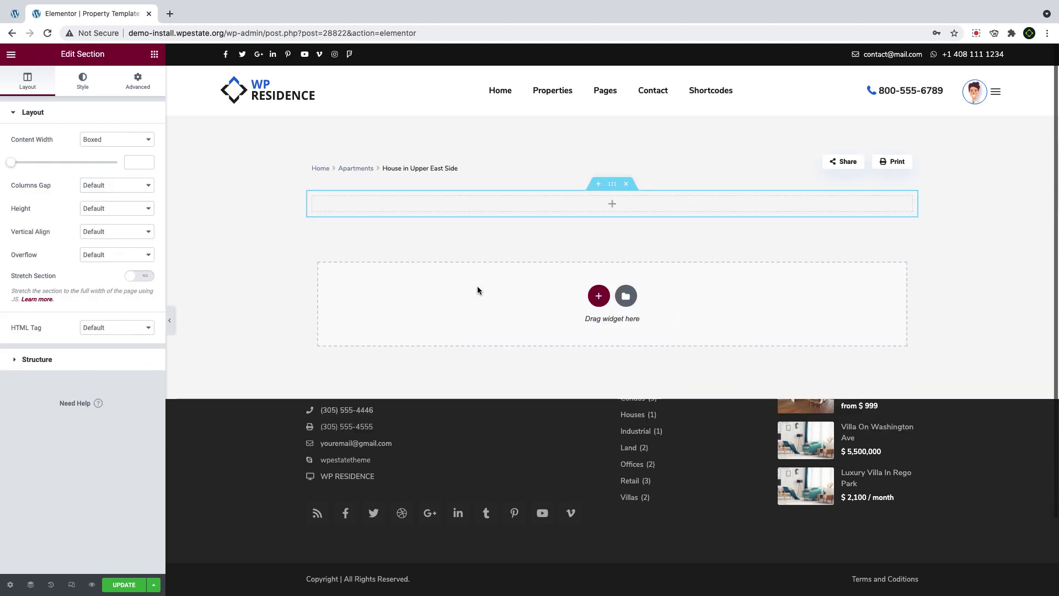
left_click(154, 53)
scroll(73, 338, "down", 2)
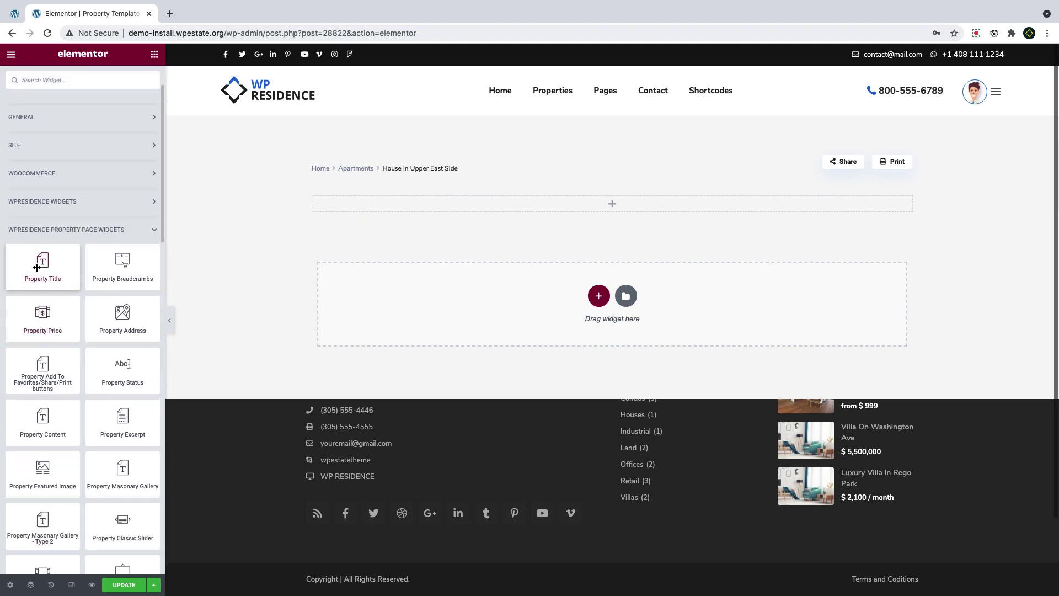
left_click_drag(42, 264, 381, 208)
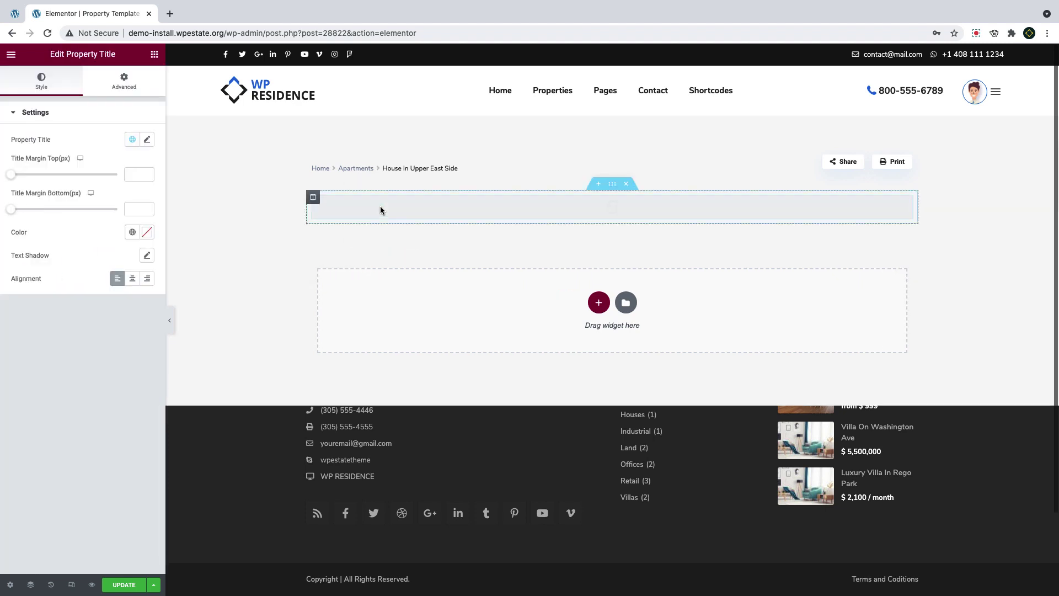
right_click(314, 201)
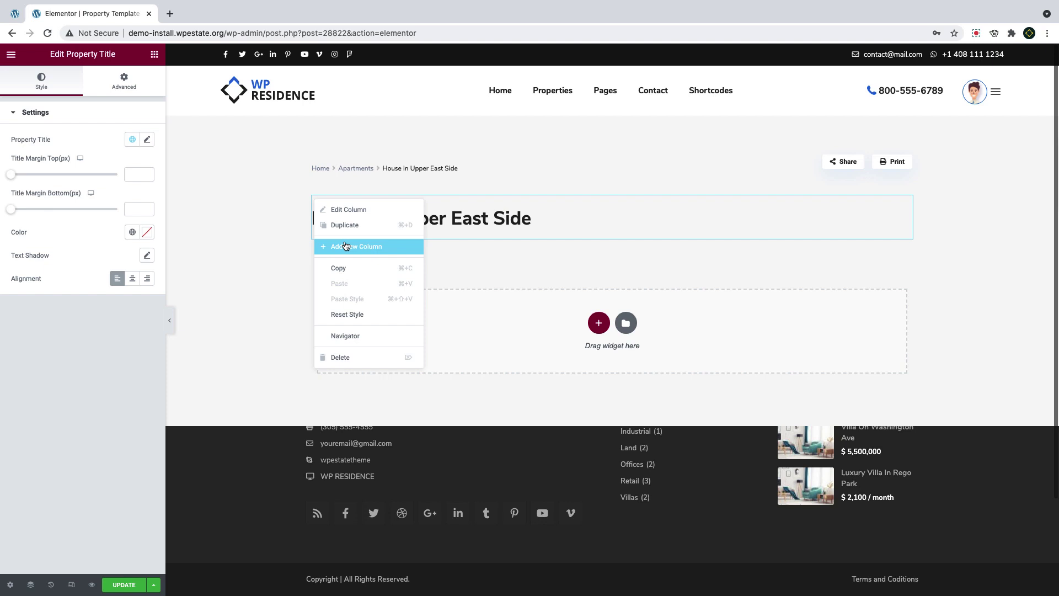
left_click(345, 248)
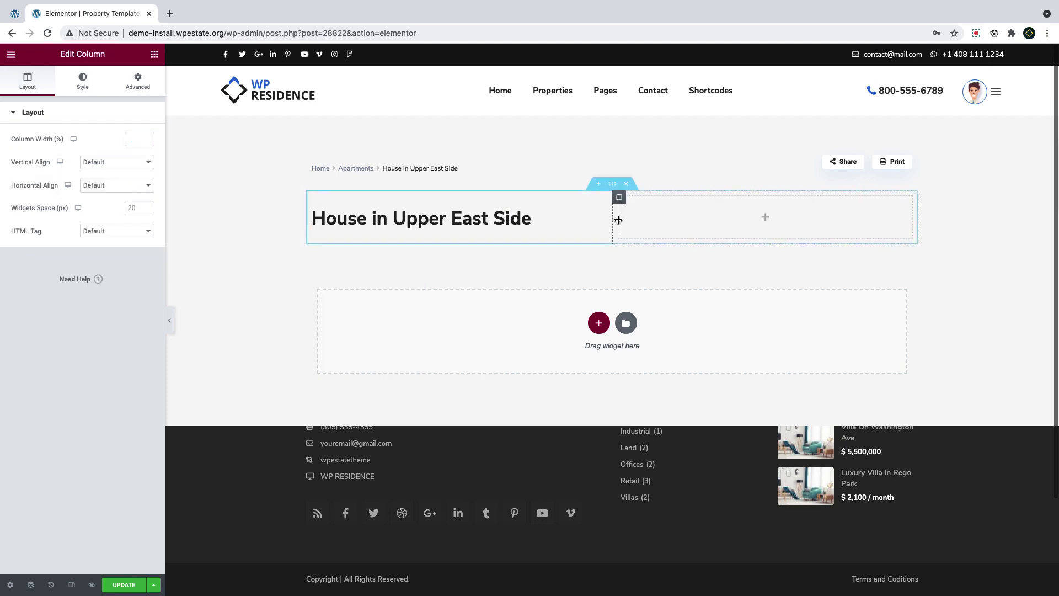
left_click_drag(615, 222, 777, 219)
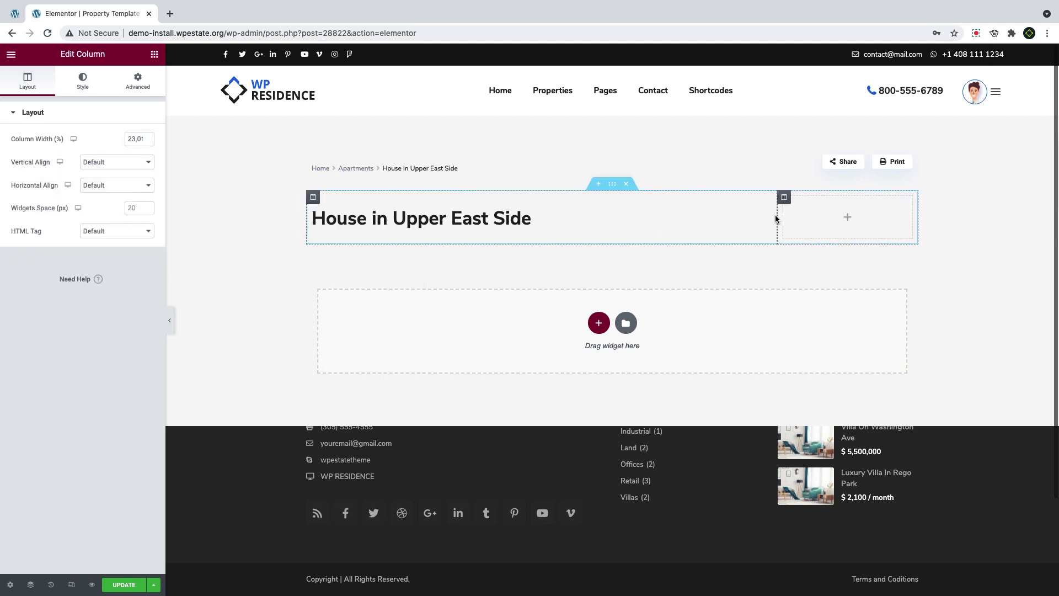
Drop the Property Price widget ($349,000) into the right column
left_click(154, 54)
scroll(83, 319, "down", 3)
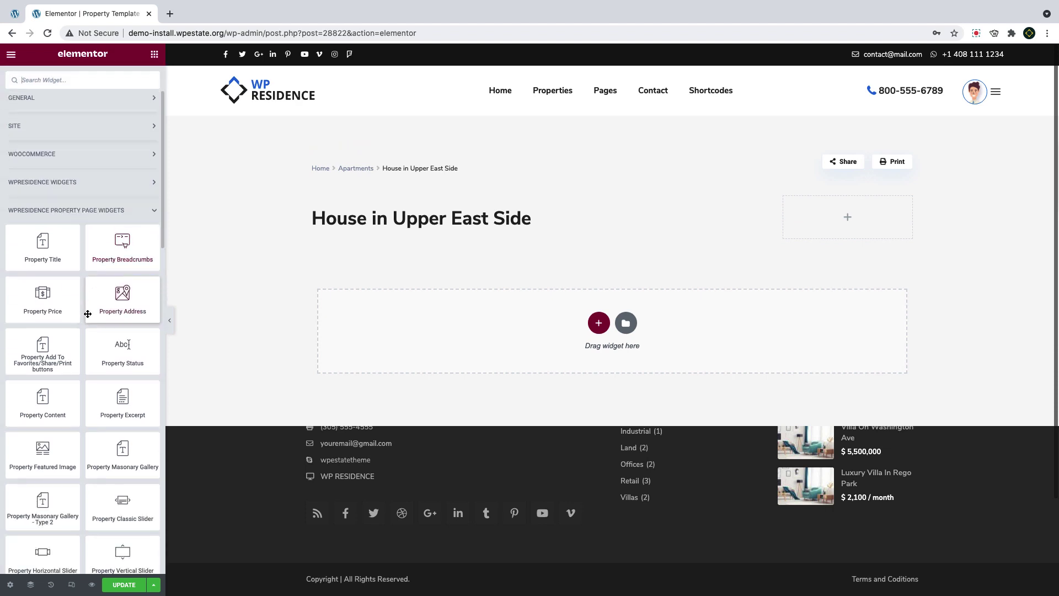
left_click_drag(45, 236, 768, 219)
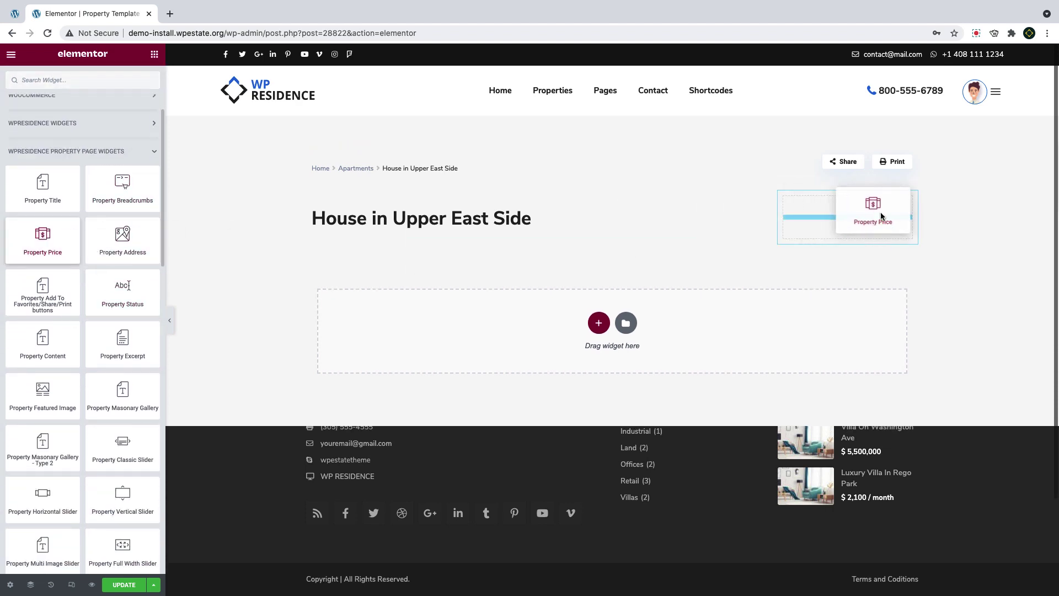
left_click_drag(880, 215, 884, 215)
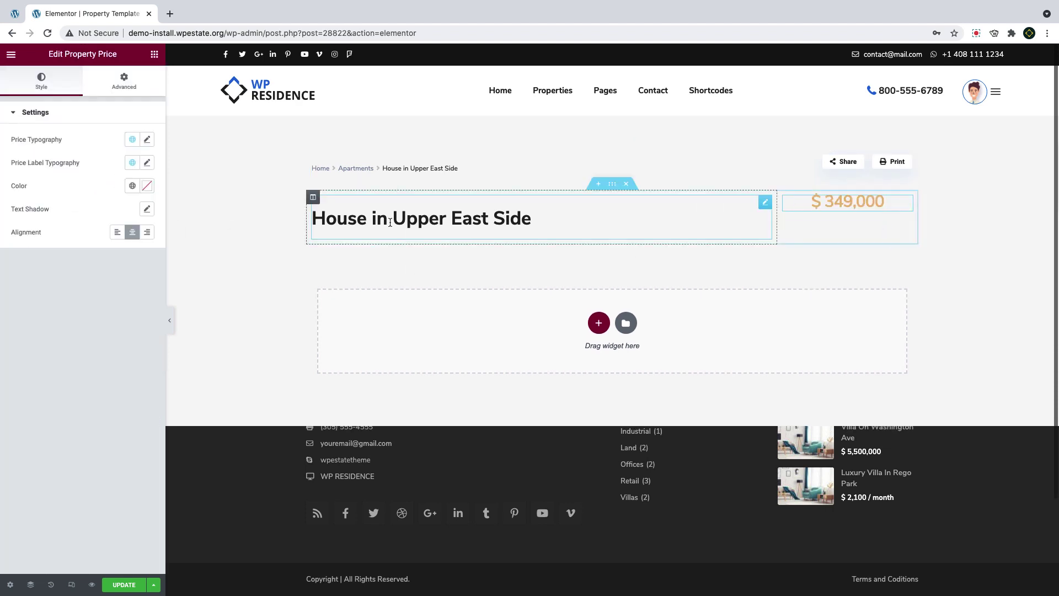
left_click(312, 200)
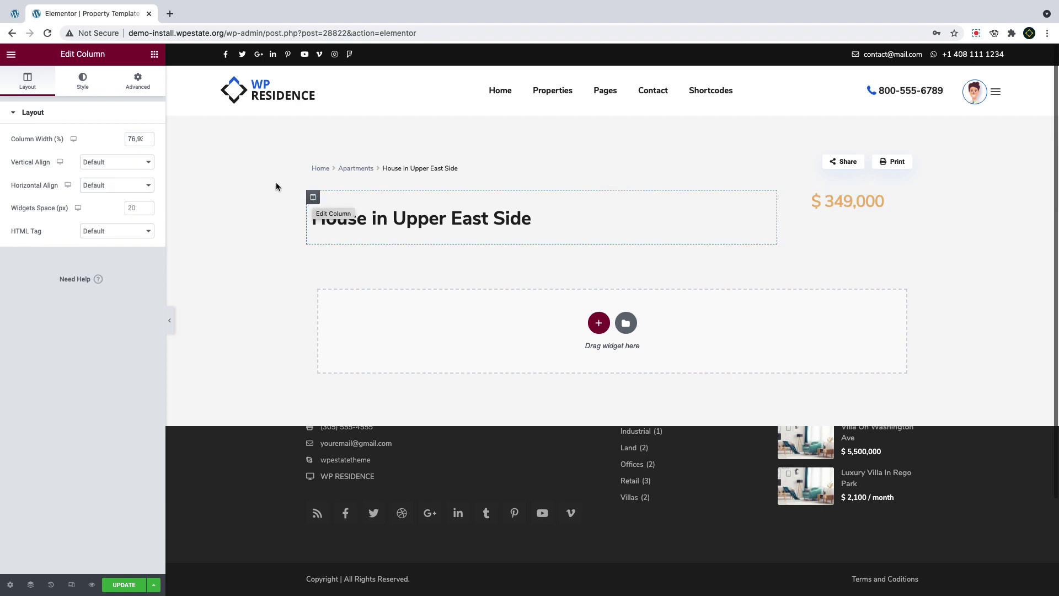
Set the property title to Nunito Sans, 38 px, line height 1, weight 600
left_click(687, 221)
left_click(147, 141)
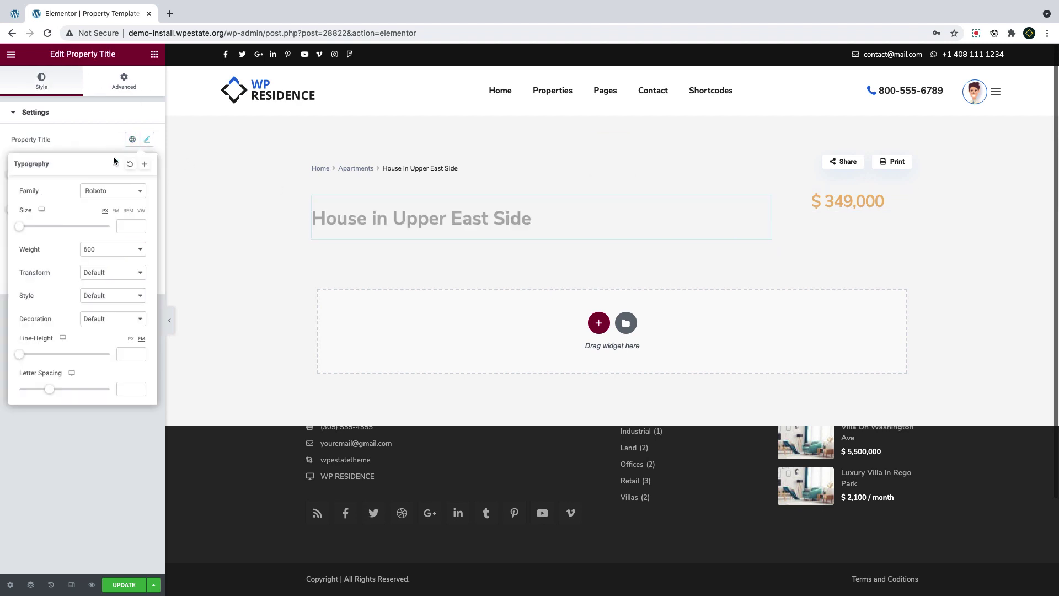
left_click(110, 191)
type("nunito")
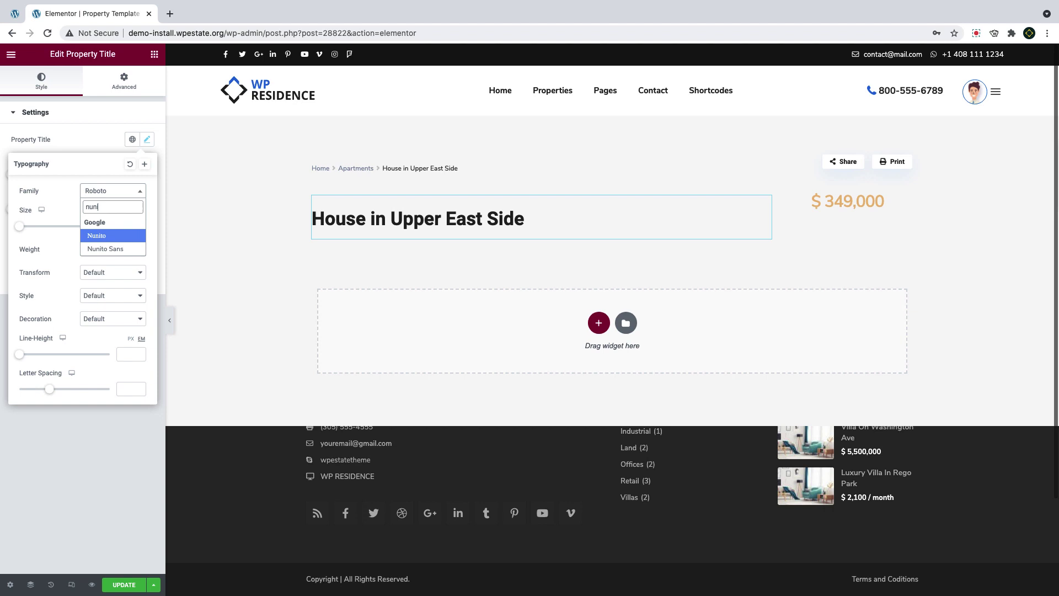
left_click(105, 246)
left_click(130, 229)
type("38")
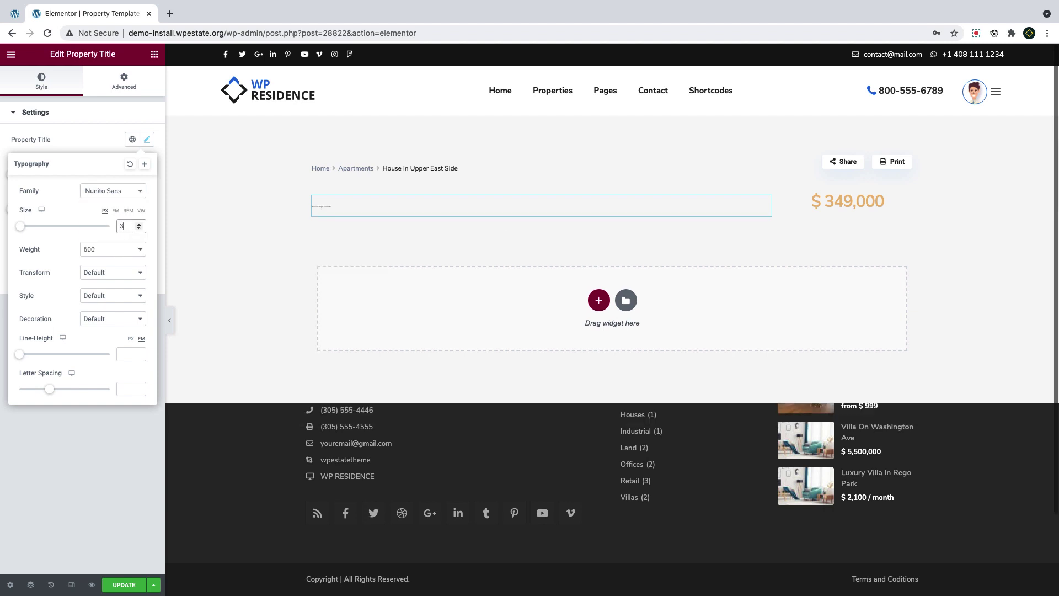
left_click(130, 354)
type("1")
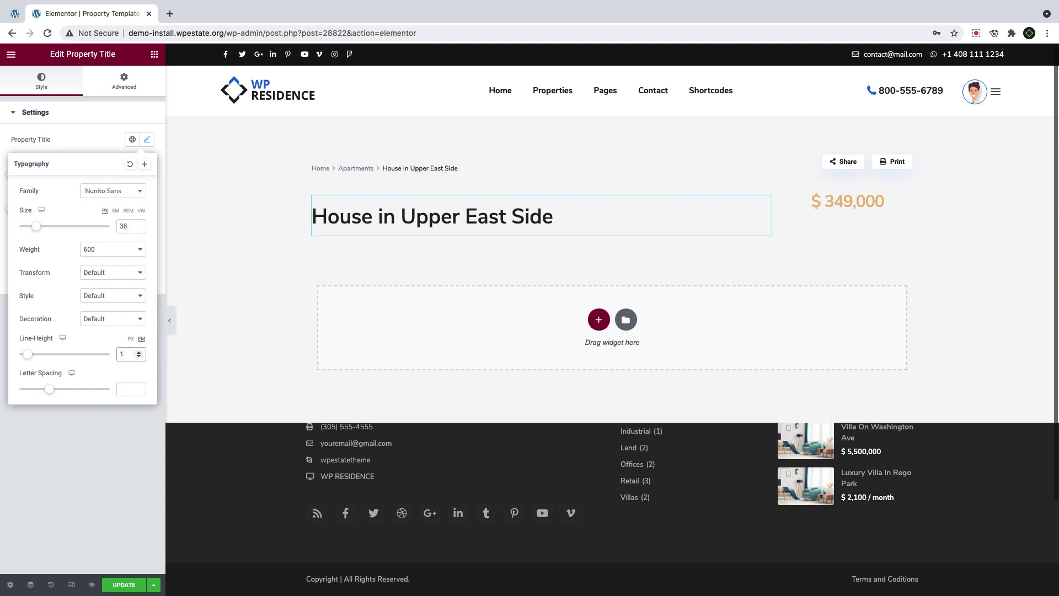
left_click(105, 253)
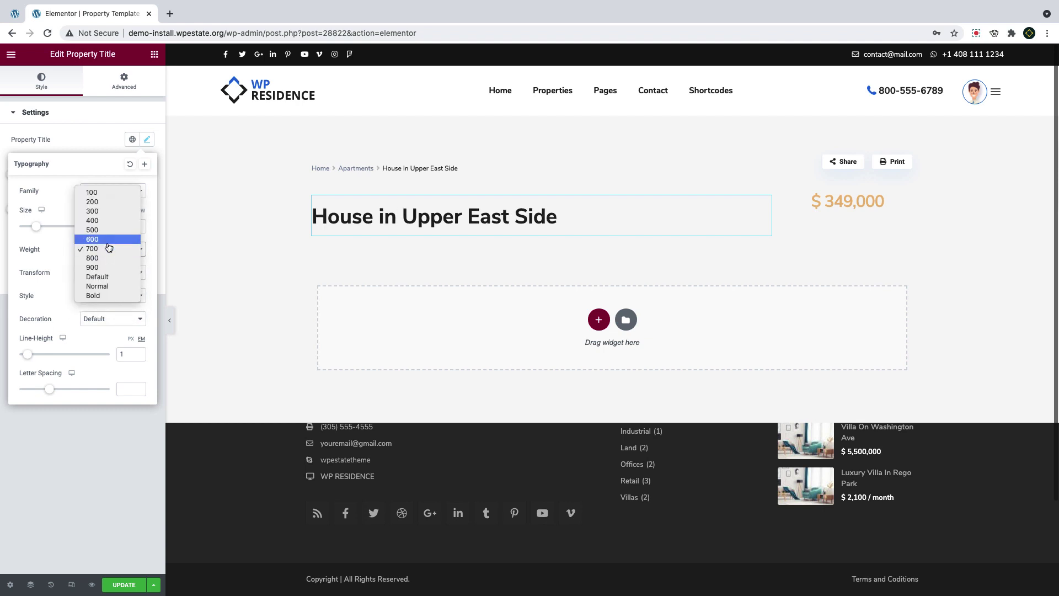
left_click(102, 252)
Change the price font to Nunito Sans and begin setting its size to 34 px
left_click(901, 209)
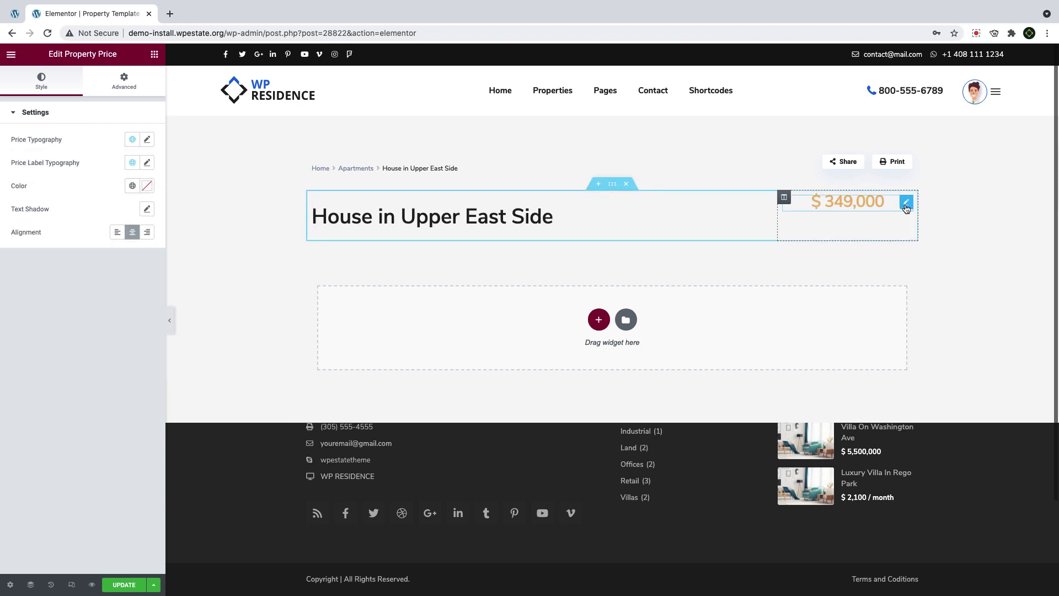
left_click(147, 139)
left_click(106, 197)
type("nunito")
left_click(109, 248)
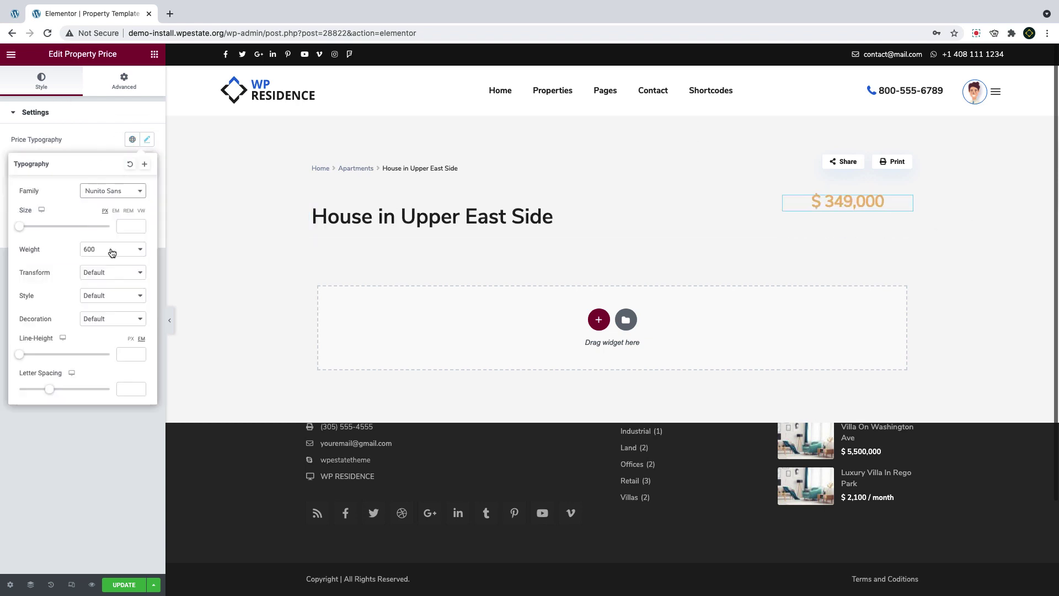
left_click(128, 228)
type("38")
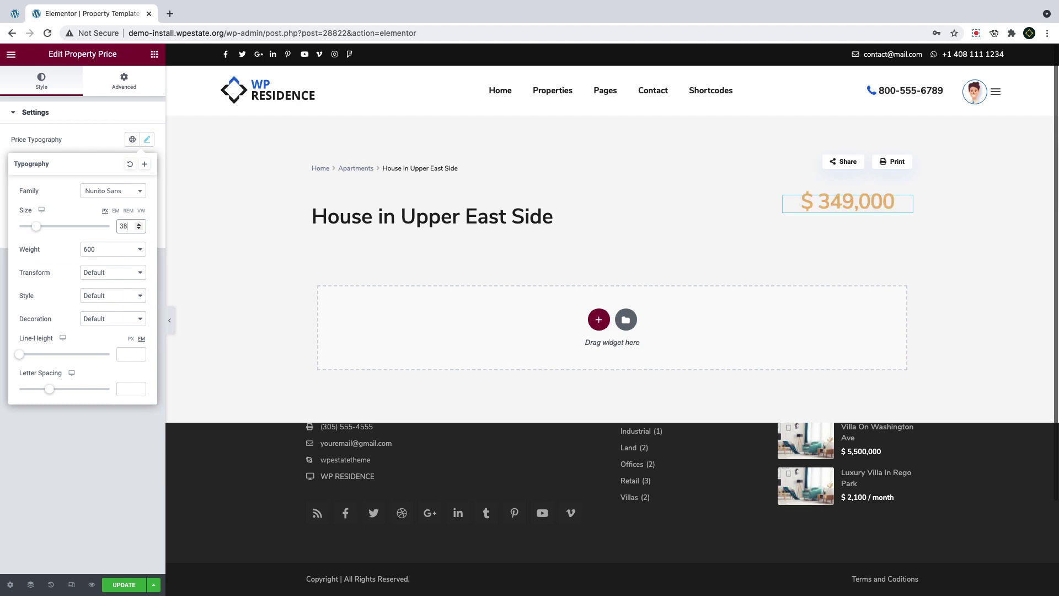
key("BackSpace")
Finish the price size at 34 px and vertically centre the price column
type("4")
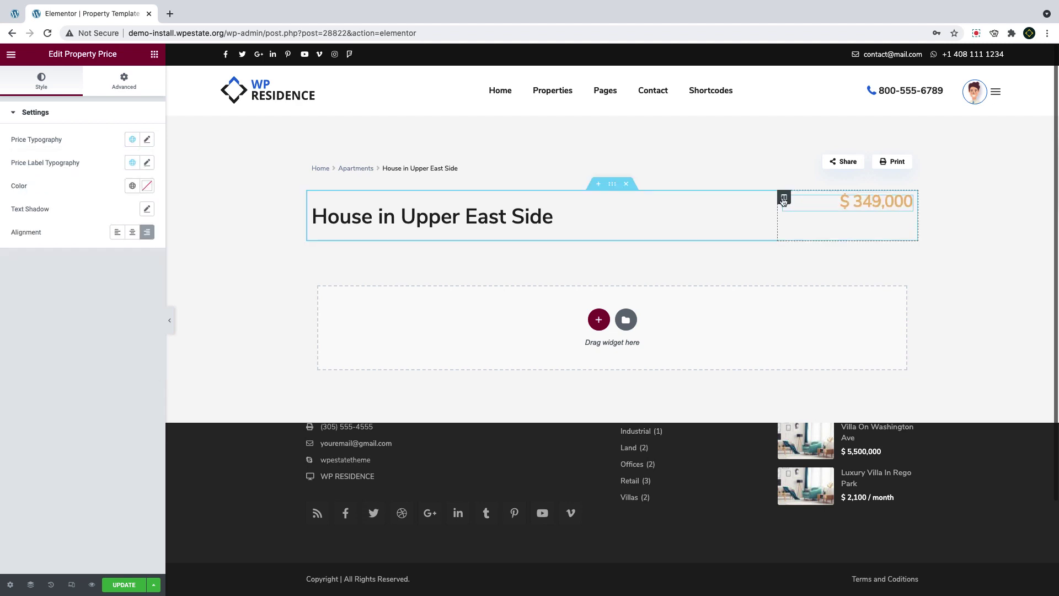
left_click(784, 197)
left_click(116, 162)
left_click(104, 183)
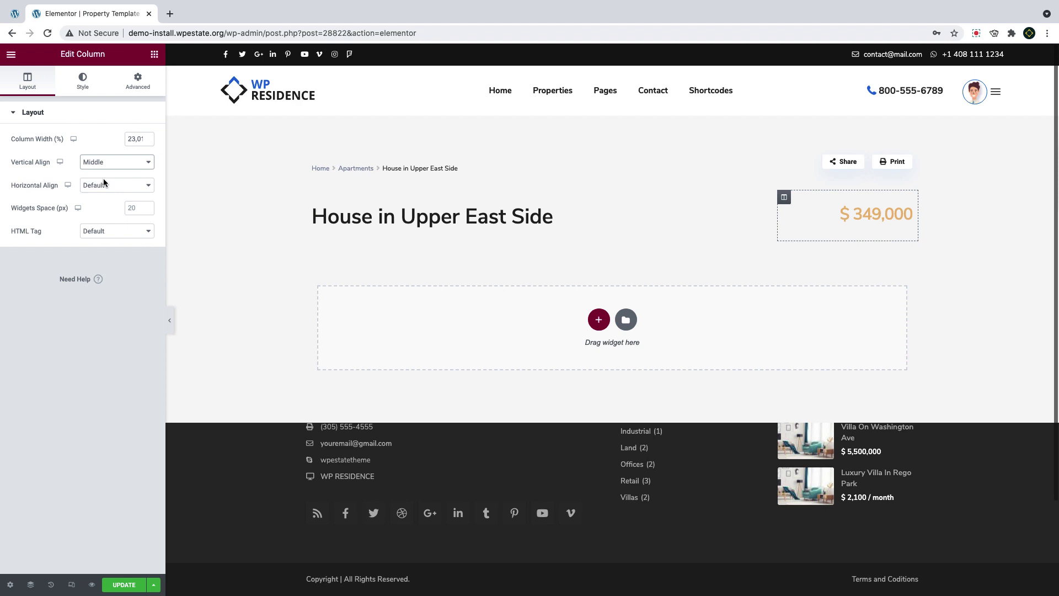
Vertically centre the title, Share/Print and breadcrumbs columns
left_click(313, 197)
left_click(116, 161)
left_click(100, 184)
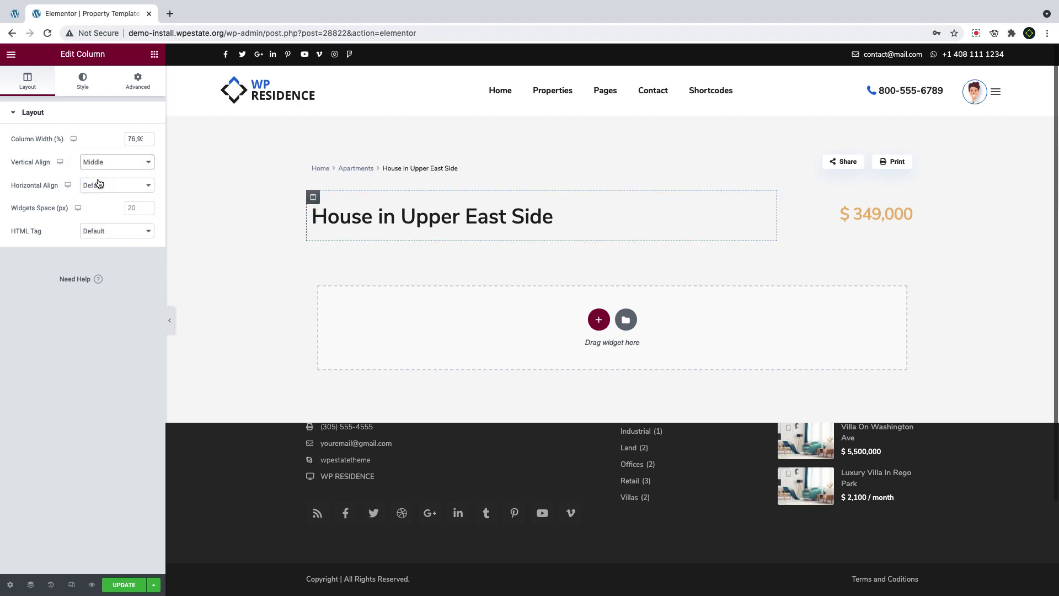
left_click(789, 159)
left_click(116, 161)
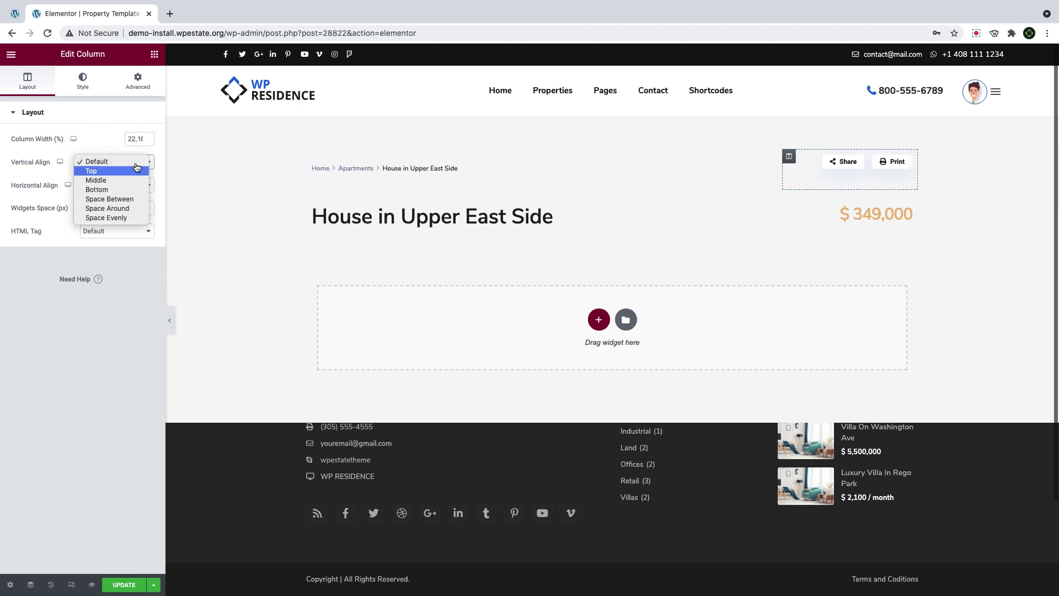
left_click(102, 182)
left_click(313, 156)
left_click(110, 161)
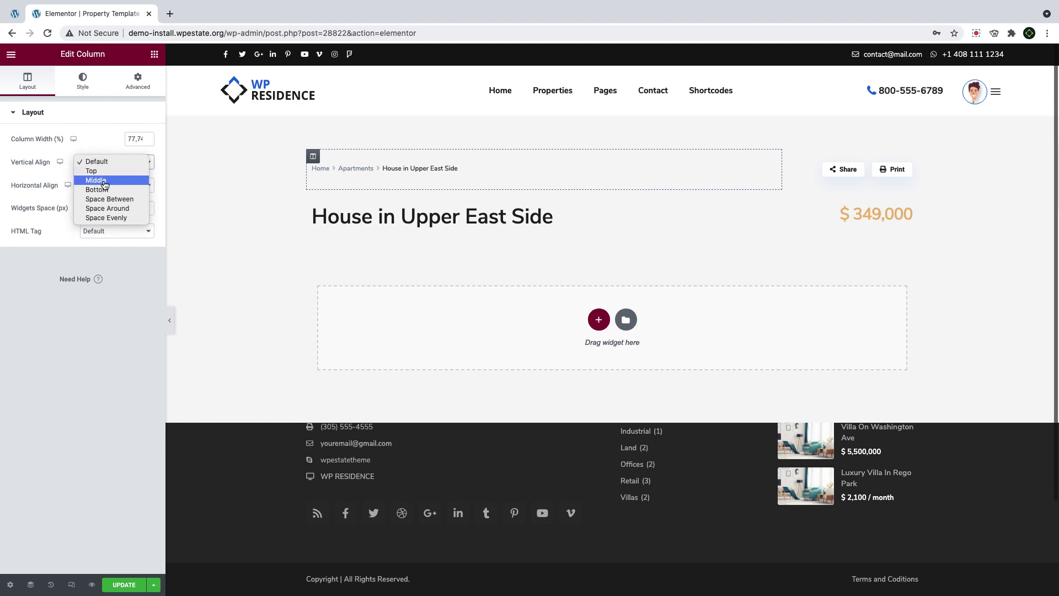
left_click(103, 182)
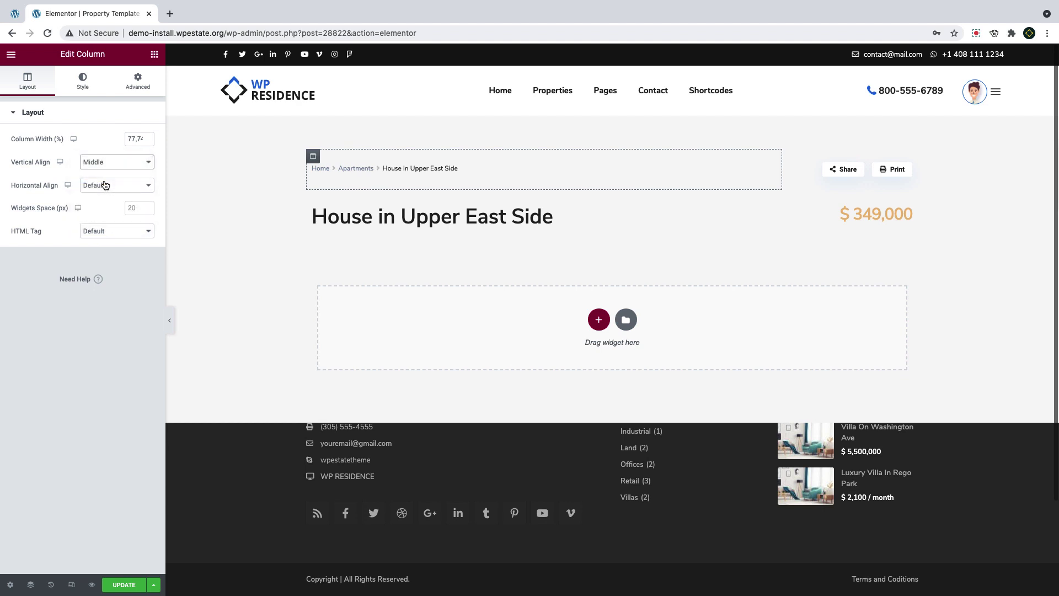
Open the breadcrumbs typography and section advanced settings, then save with Ctrl+S
left_click(770, 161)
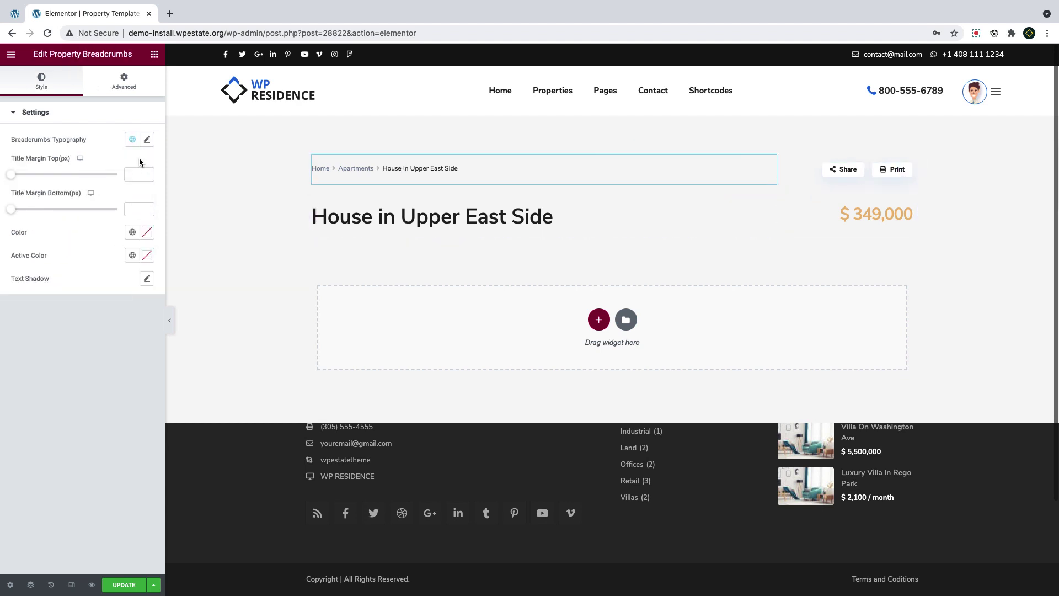
left_click(146, 139)
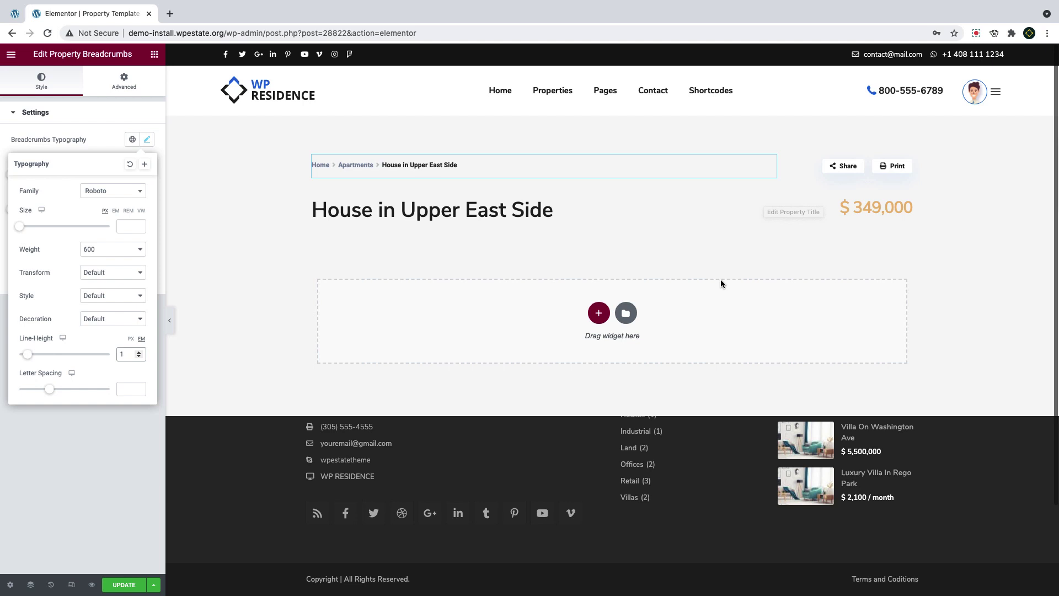
left_click(612, 177)
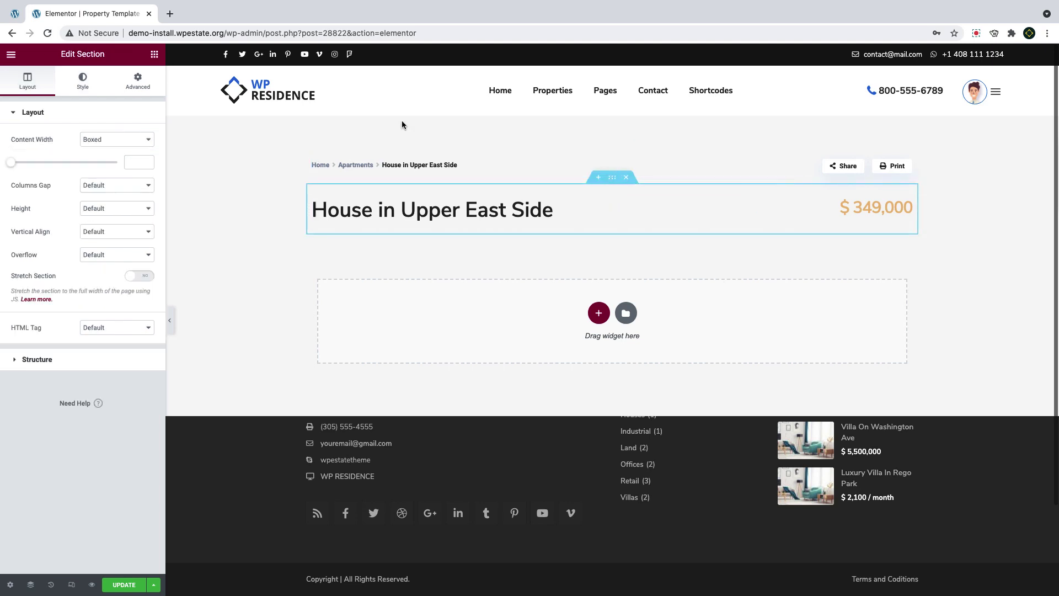
left_click(138, 89)
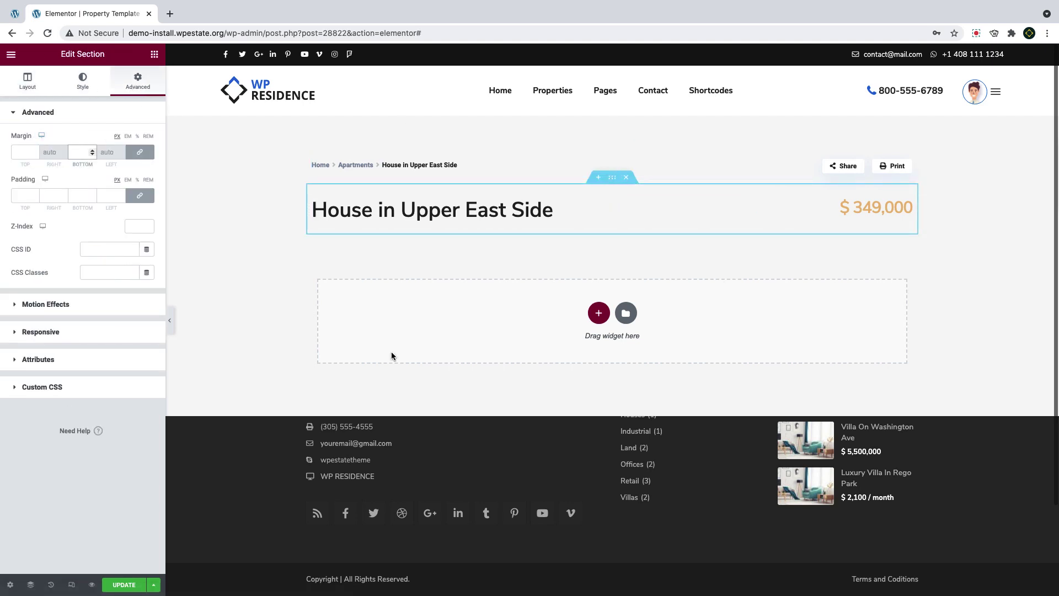
key("super+s")
Add a single-column section and drop the Property Masonary Gallery widget into it
left_click(155, 53)
left_click(599, 313)
left_click(539, 333)
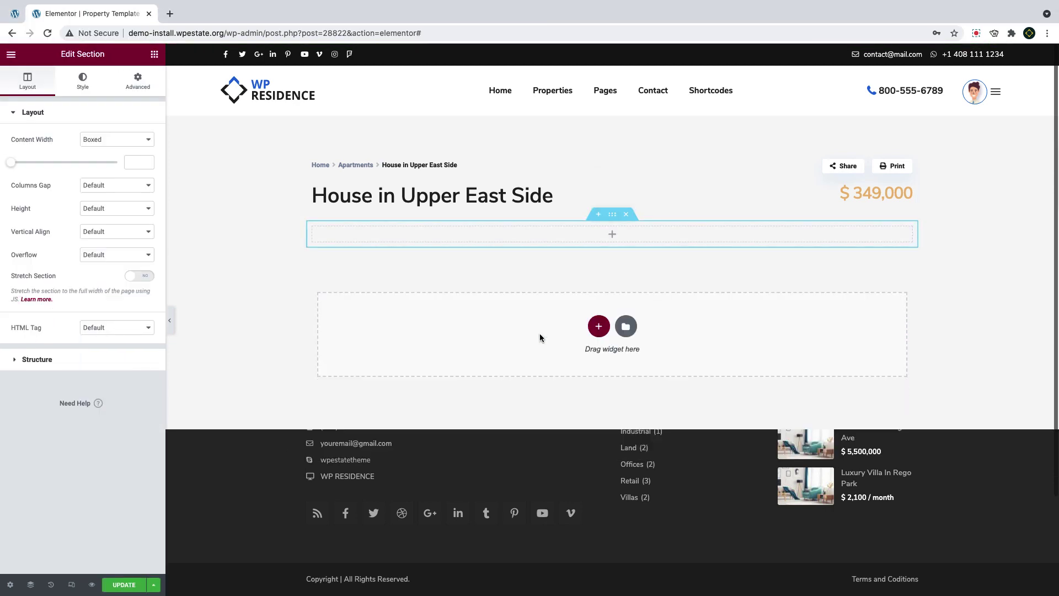
left_click(154, 54)
scroll(83, 311, "down", 3)
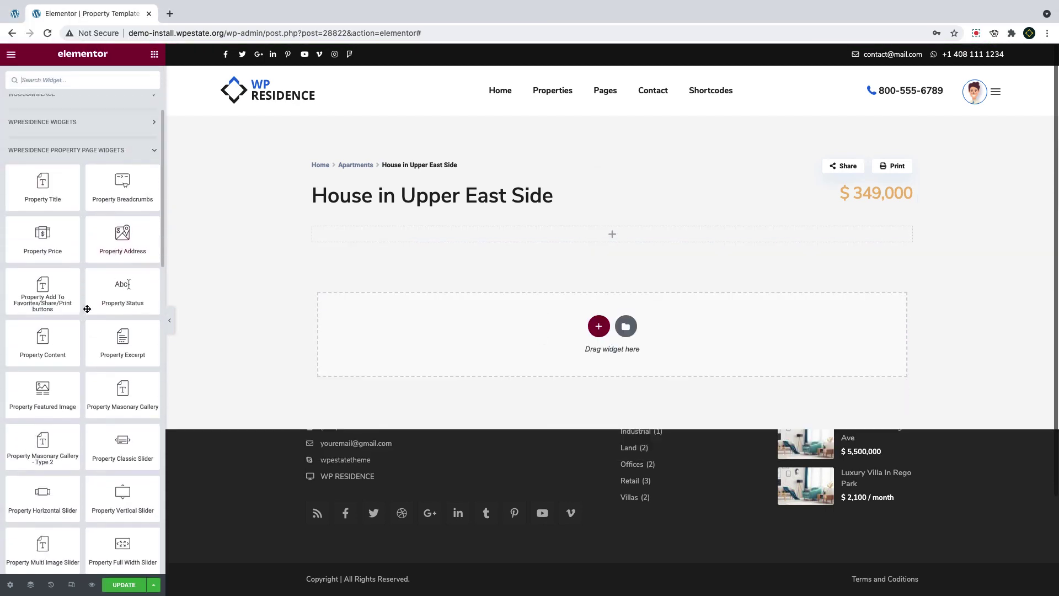
left_click_drag(120, 393, 412, 232)
scroll(414, 276, "down", 2)
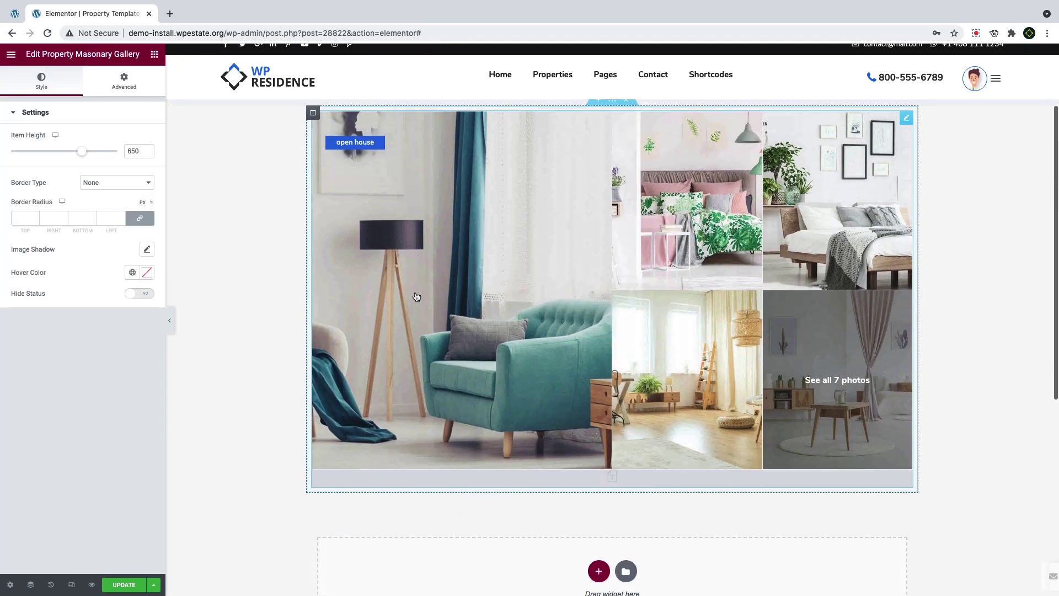
scroll(534, 244, "up", 1)
Set the gallery item height to 545 and give it a solid 5 px light grey border
double_click(134, 154)
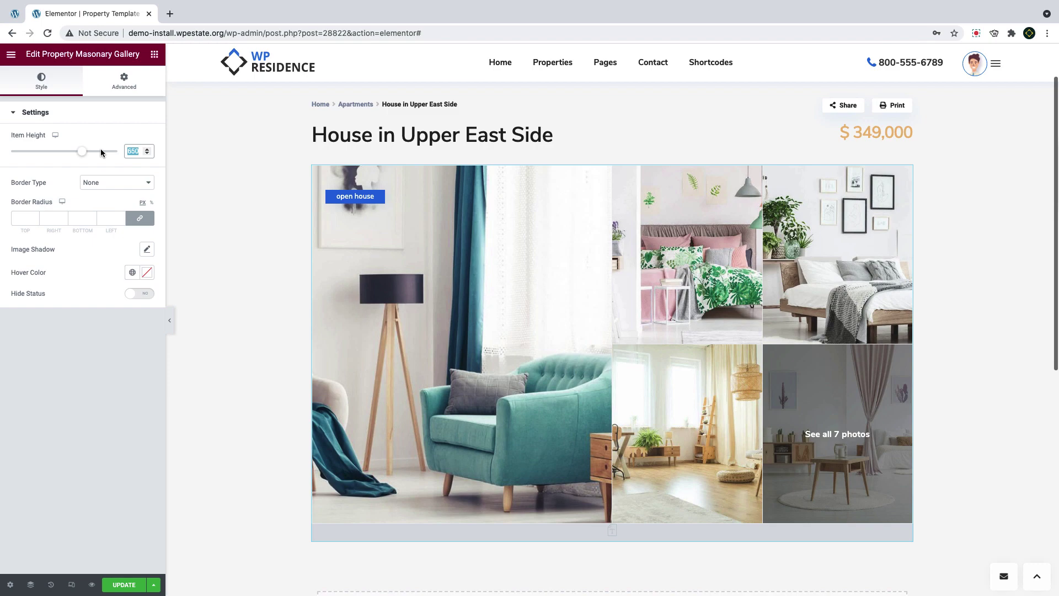
type("550")
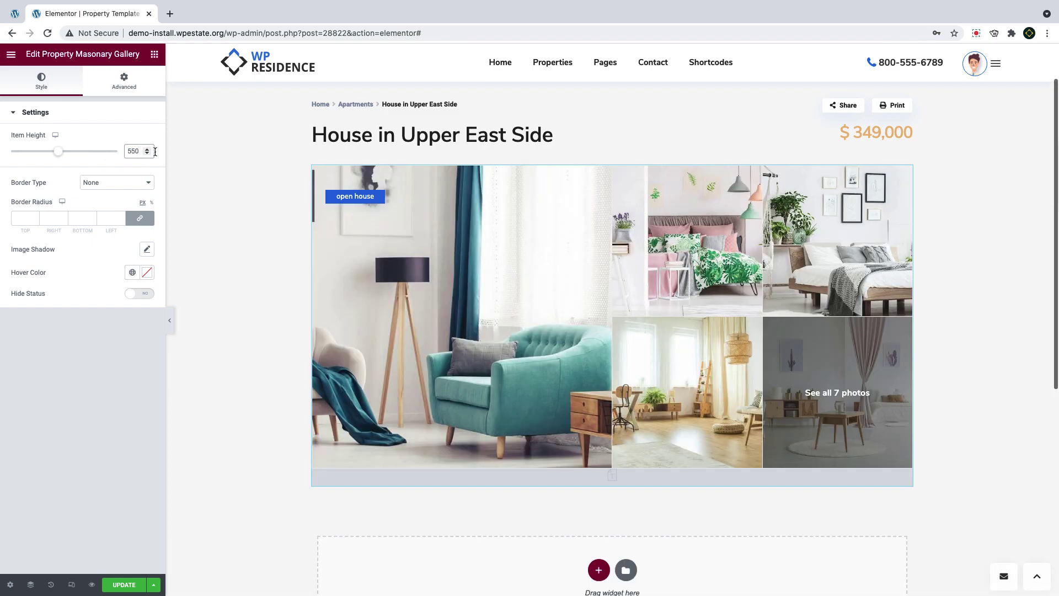
mouse_move(58, 151)
left_mouse_down()
mouse_move(13, 154)
mouse_move(56, 153)
left_mouse_up()
left_click(94, 185)
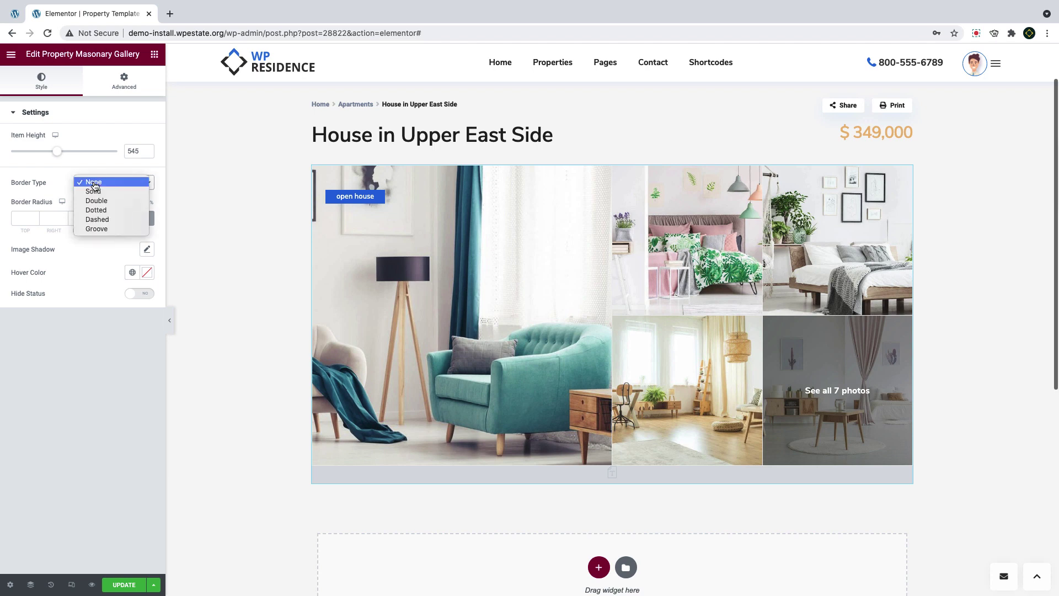
left_click(94, 191)
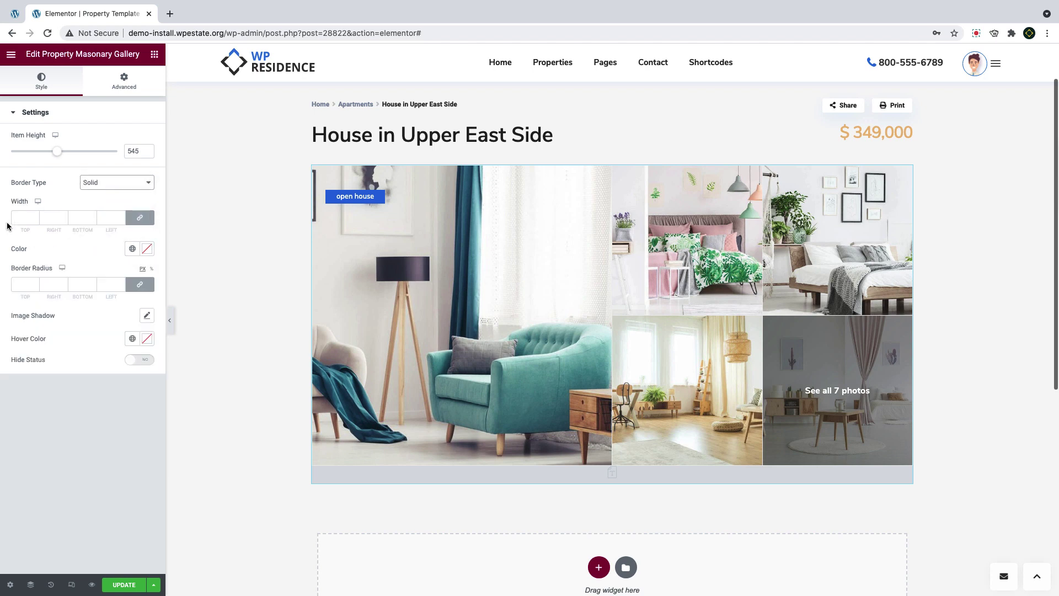
left_click(21, 220)
type("5")
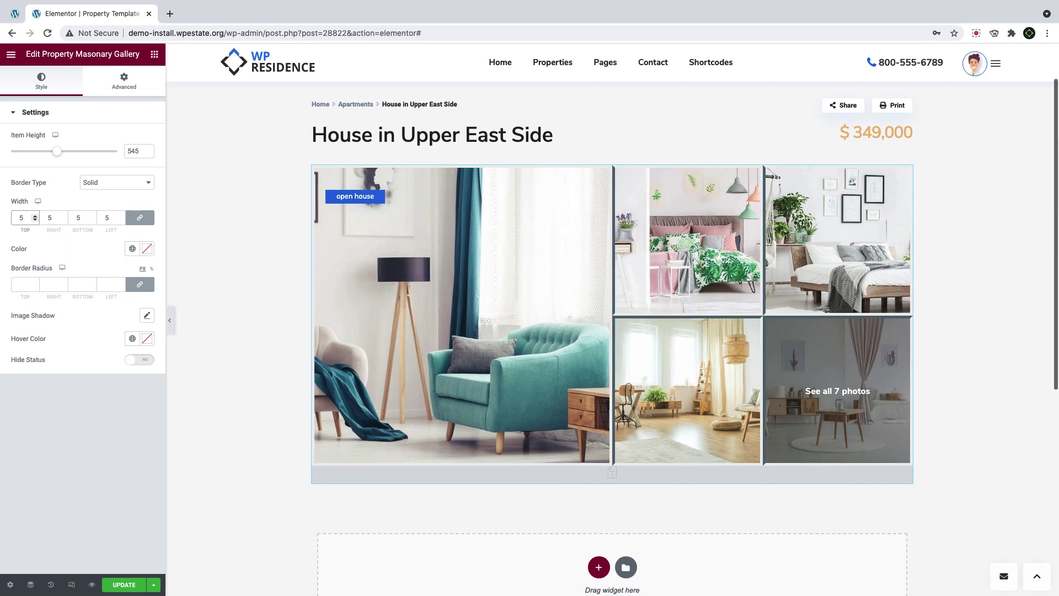
left_click(147, 249)
type("#f1f1f1")
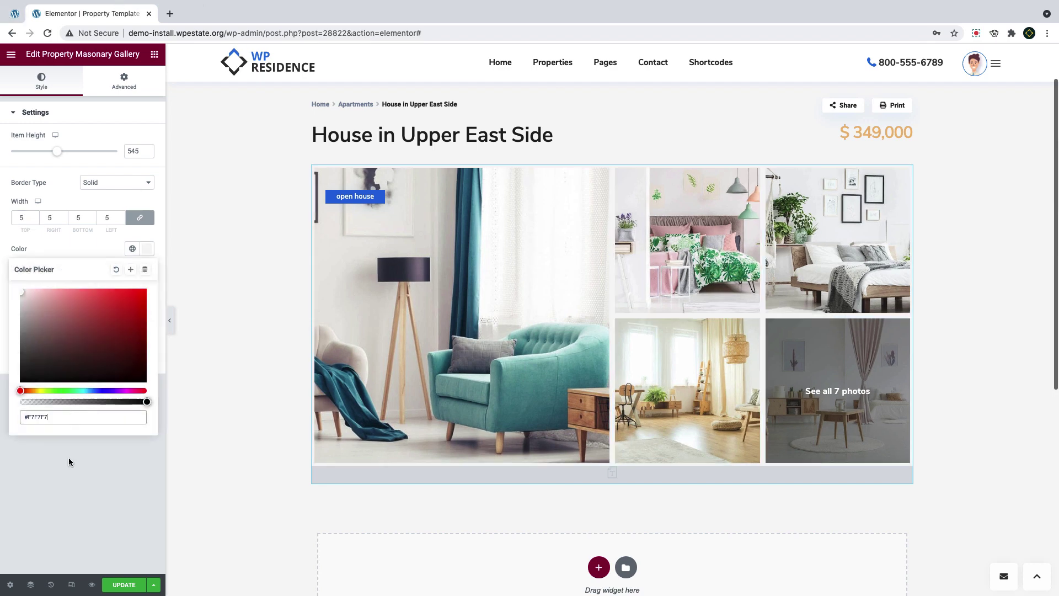
left_click(68, 458)
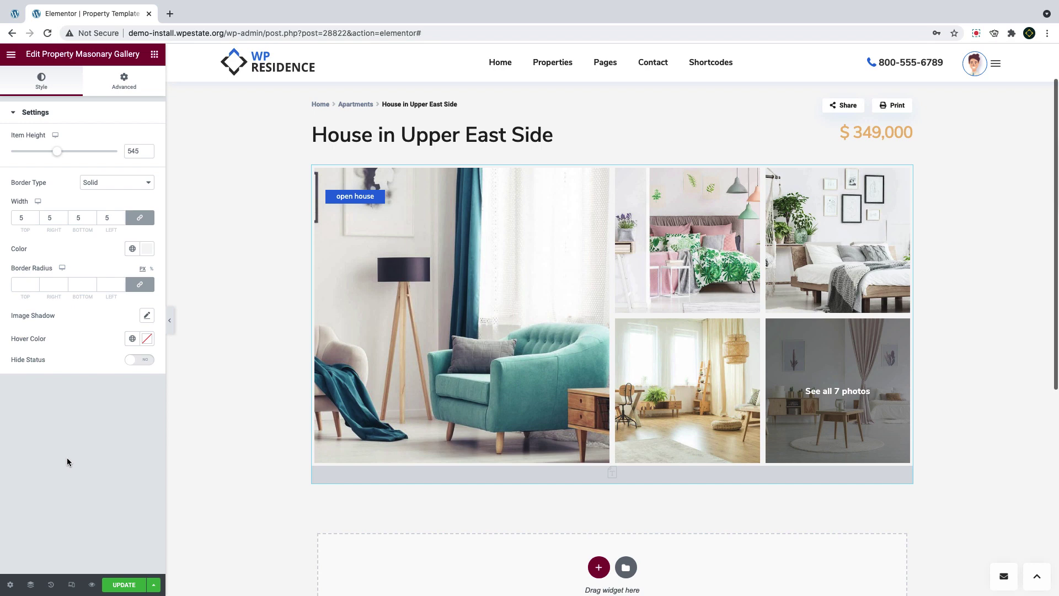
Set a 5 px corner radius and leave the hover colour cleared
left_click(23, 286)
left_click(86, 405)
left_click(146, 338)
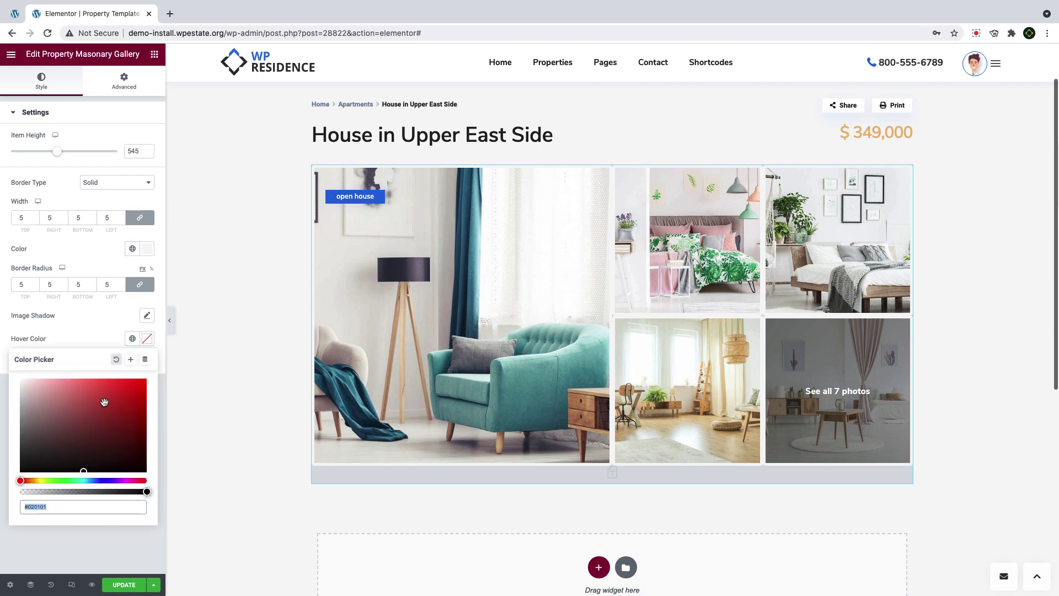
type("#CF1B1B")
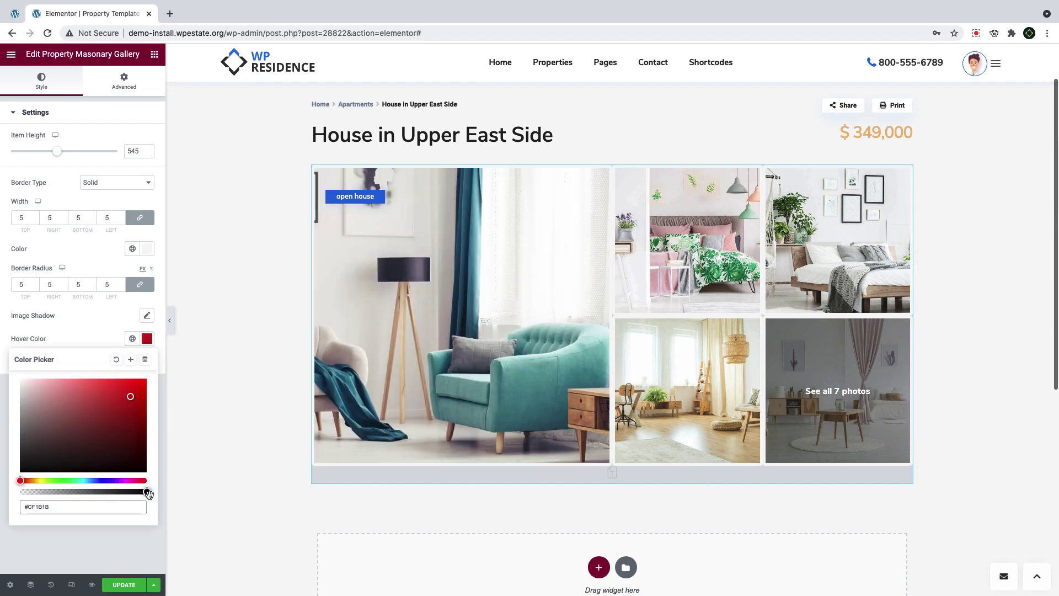
type("47")
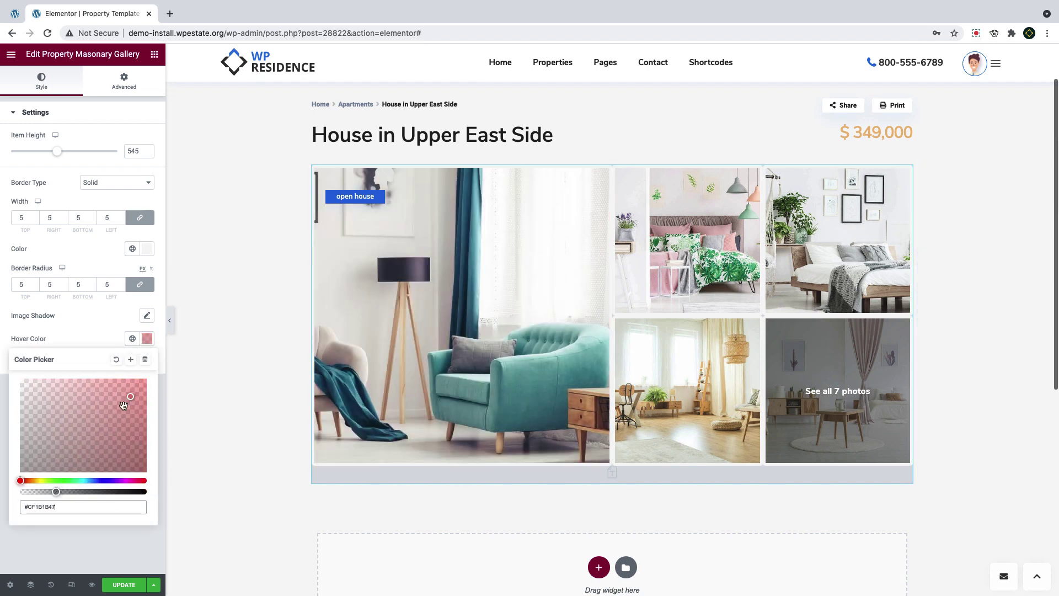
left_click(116, 359)
scroll(601, 306, "down", 5)
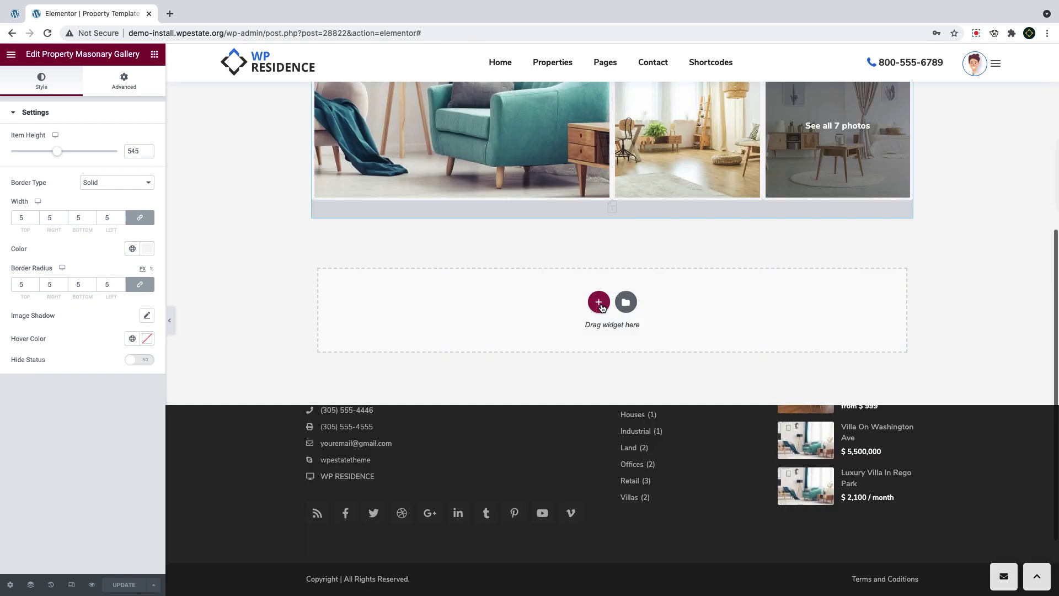
Add a 2/3 + 1/3 two-column section and drop the Property Page Overview Section into it
left_click(600, 303)
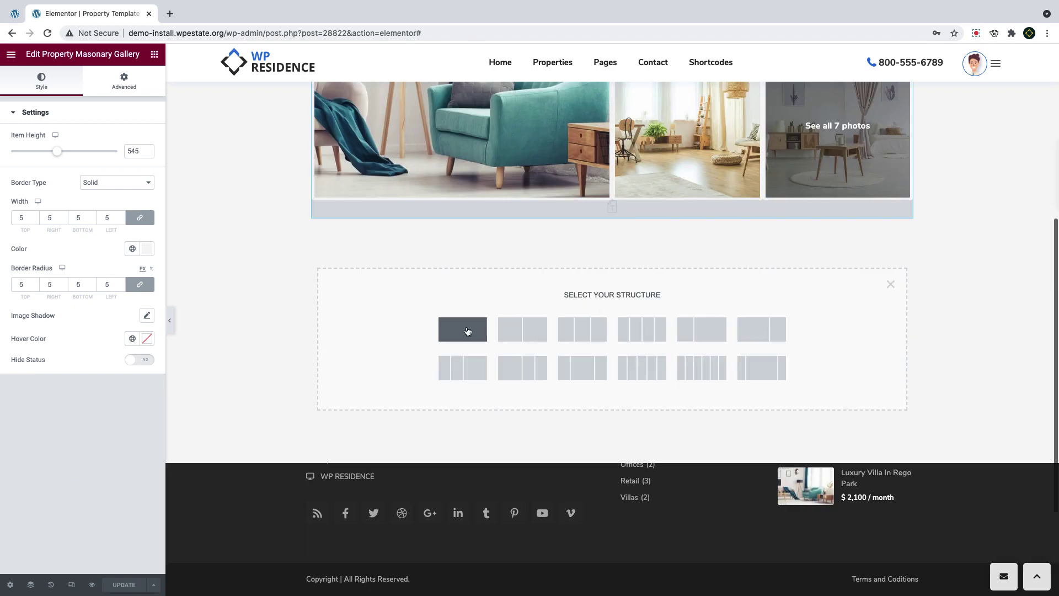
left_click(757, 337)
left_click(510, 237)
scroll(127, 241, "down", 5)
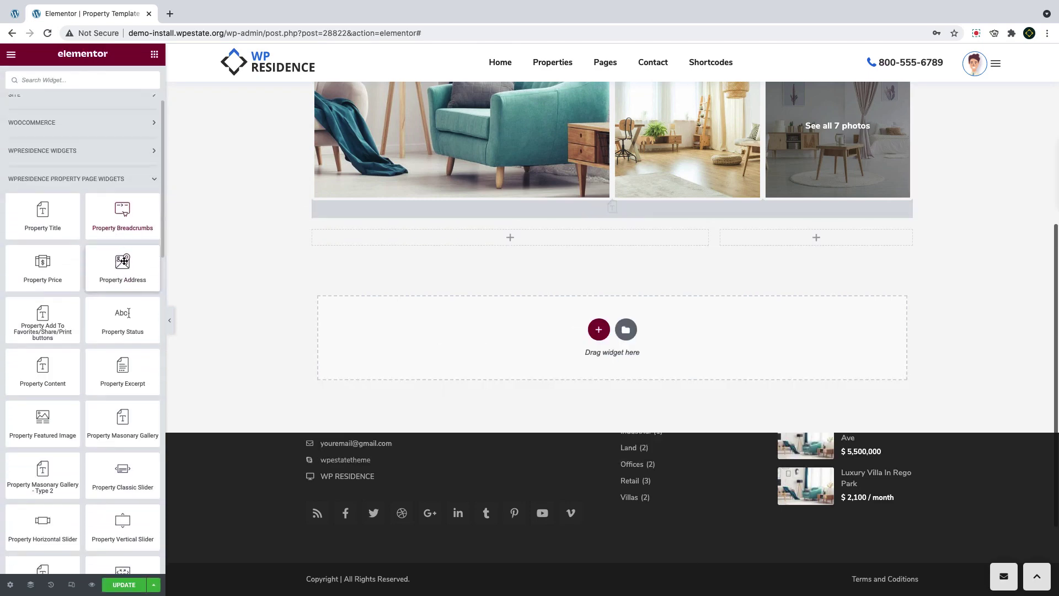
scroll(110, 342, "down", 5)
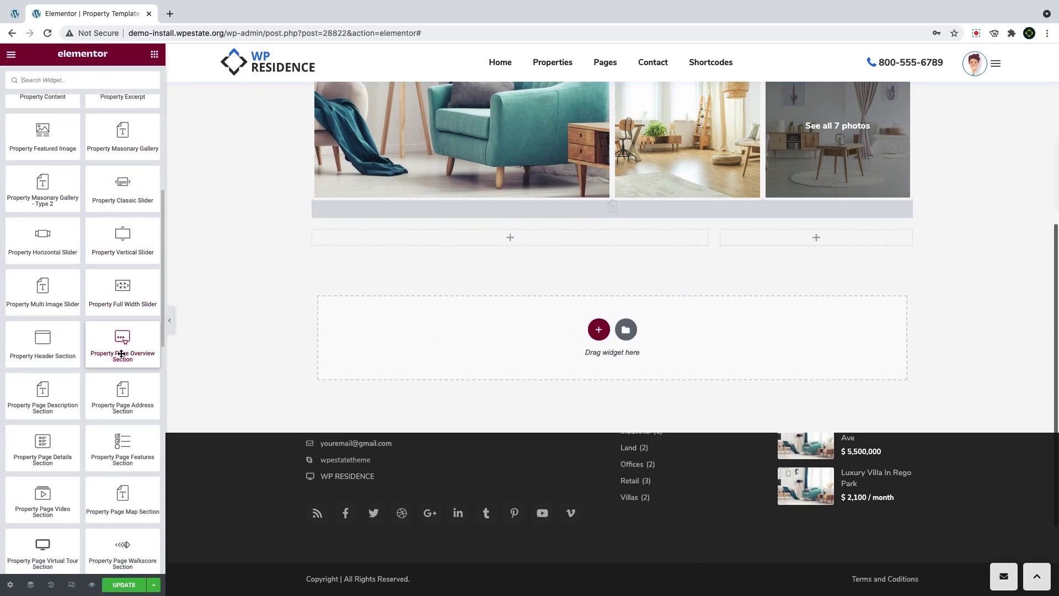
left_click_drag(120, 351, 432, 239)
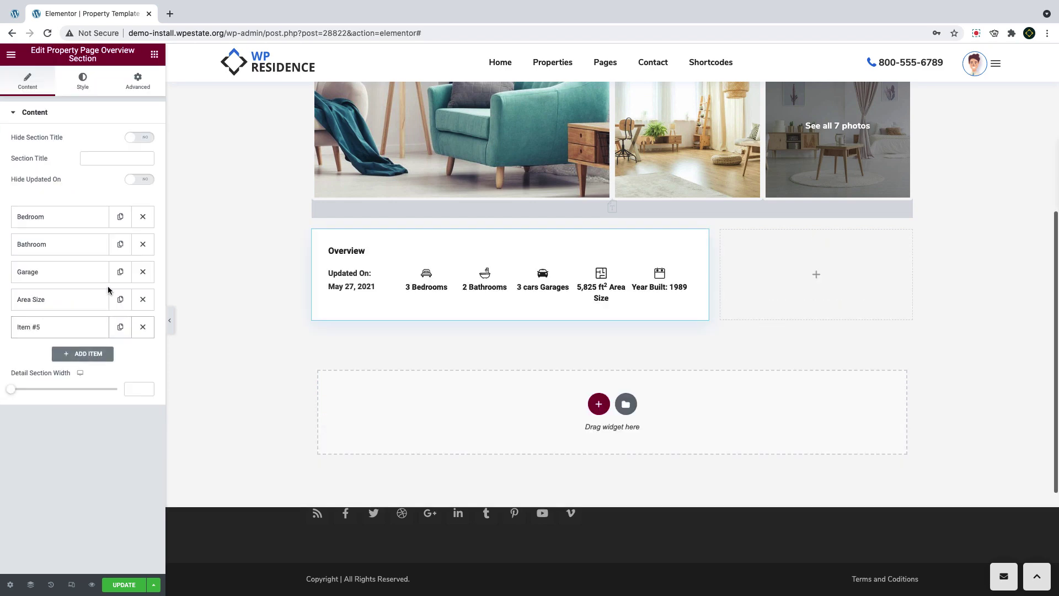
Hide the overview's section title and Updated On date, keeping Built Year as item five
left_click(148, 137)
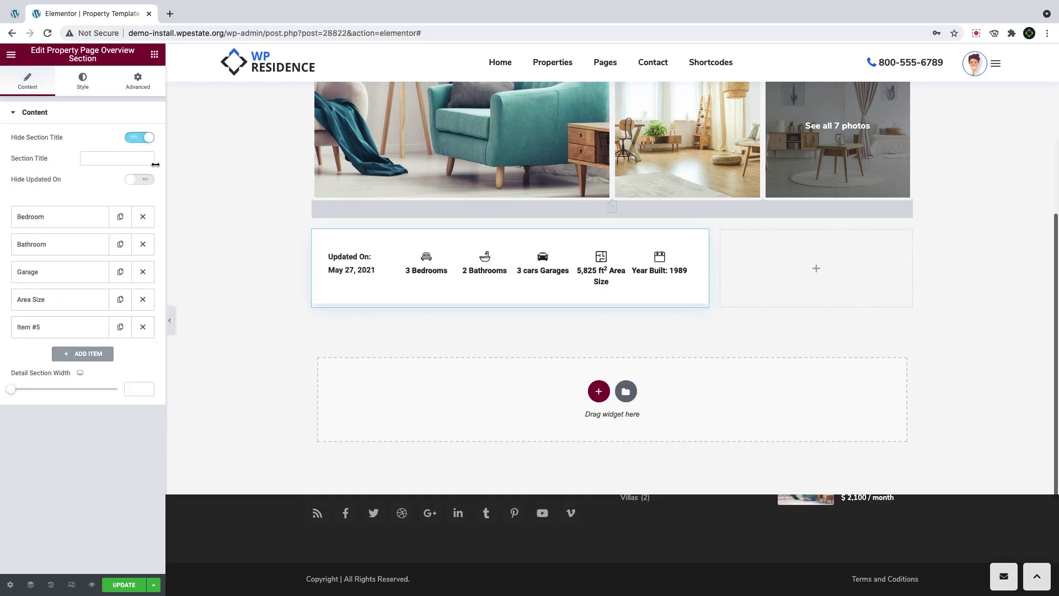
left_click(148, 184)
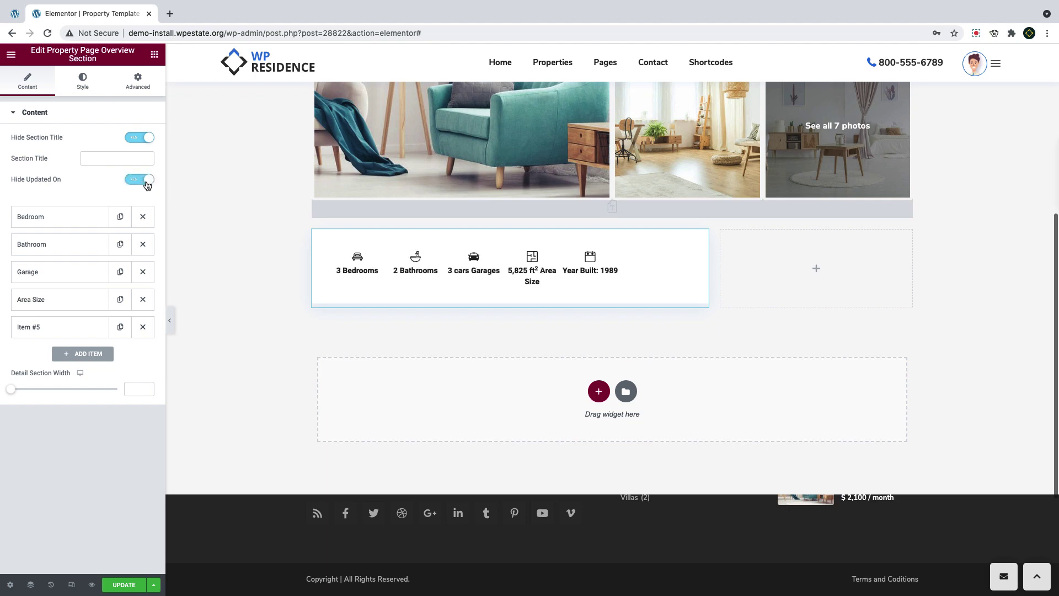
left_click(76, 331)
left_click(116, 355)
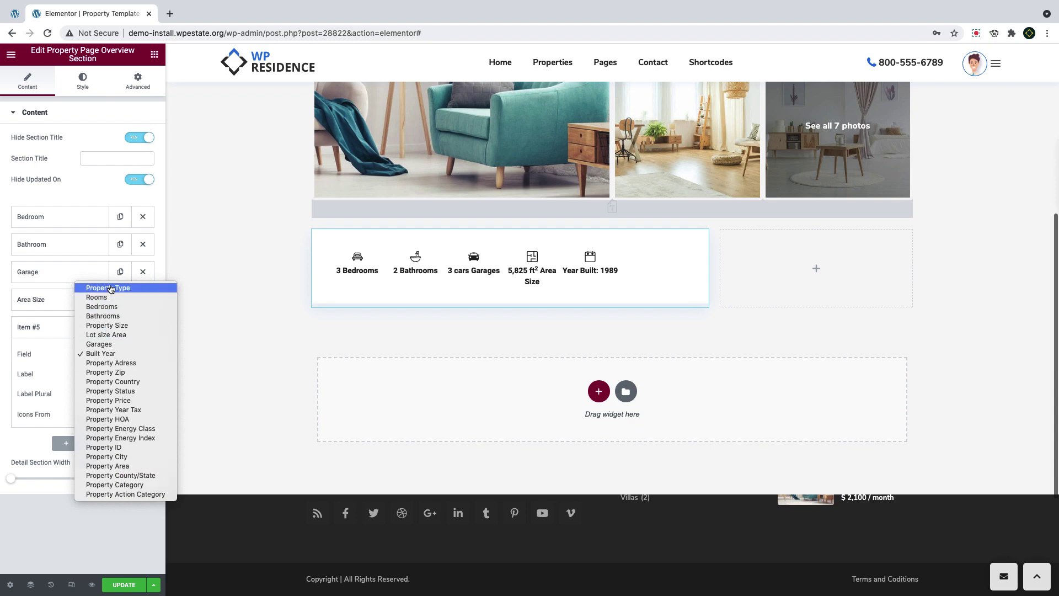
left_click(36, 331)
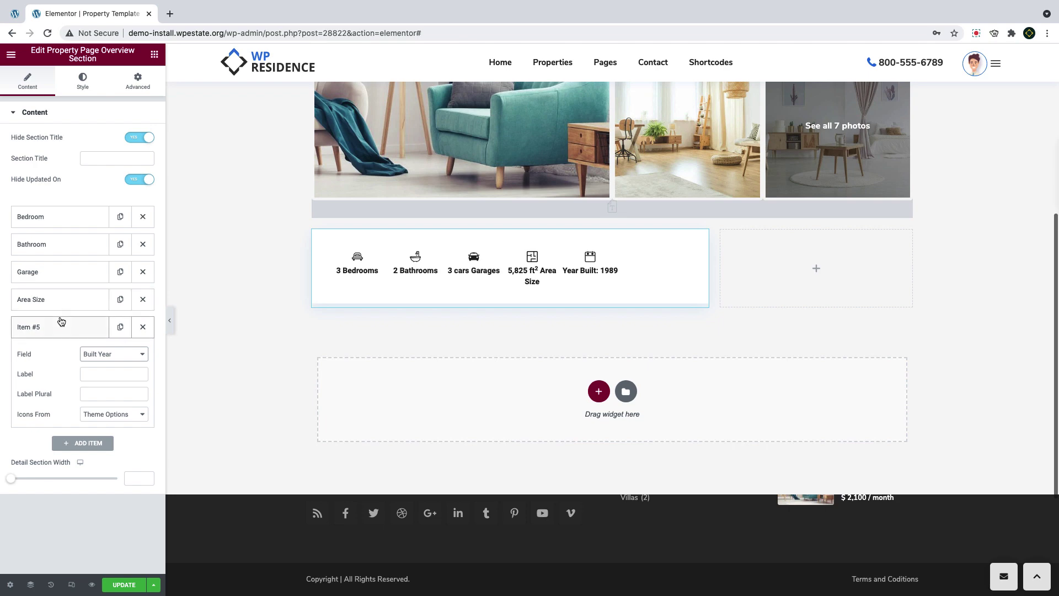
Relabel Area Size as 'Size', set item width to 130, and add a Description widget below
left_click(55, 301)
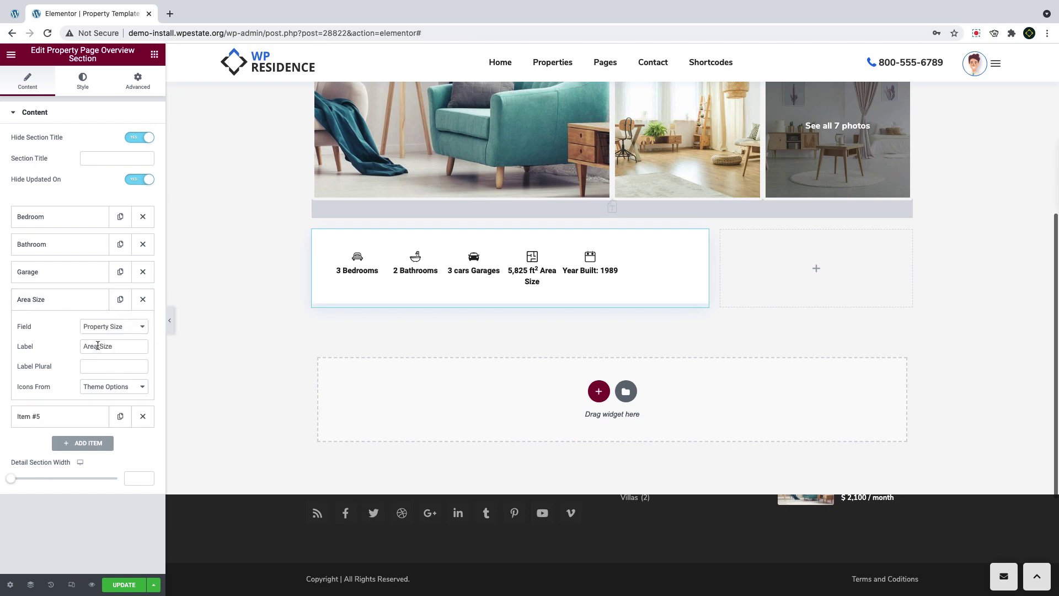
left_click_drag(98, 346, 73, 354)
key("BackSpace")
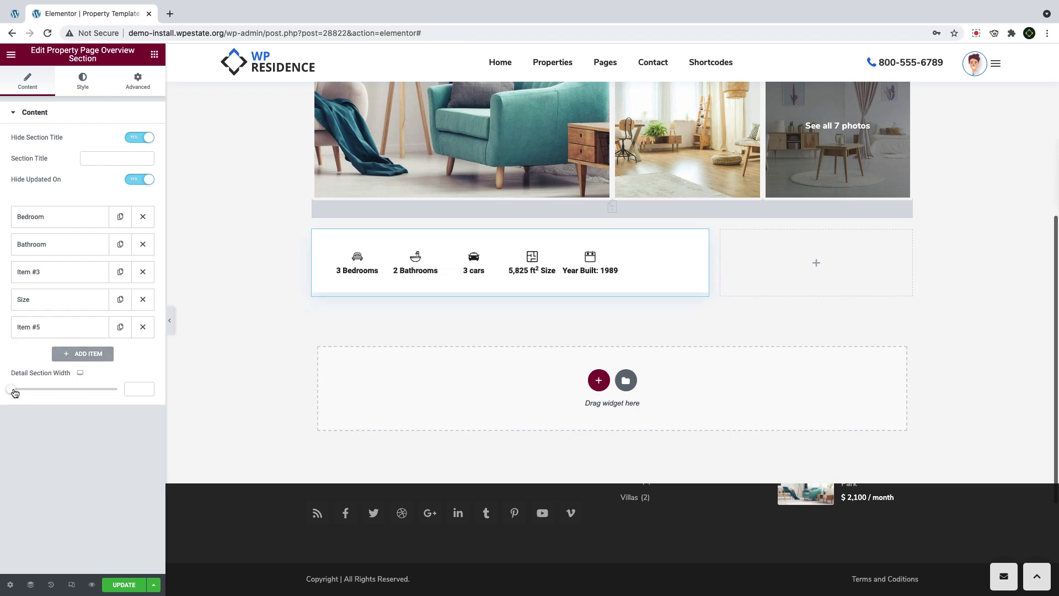
left_click_drag(15, 392, 61, 395)
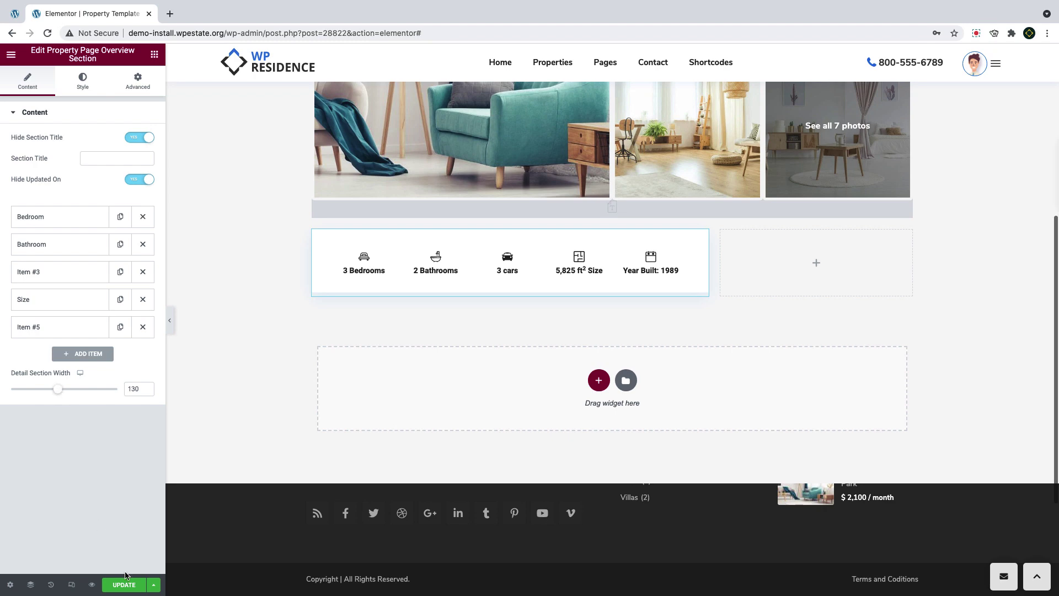
left_click(154, 54)
left_click_drag(44, 365, 495, 270)
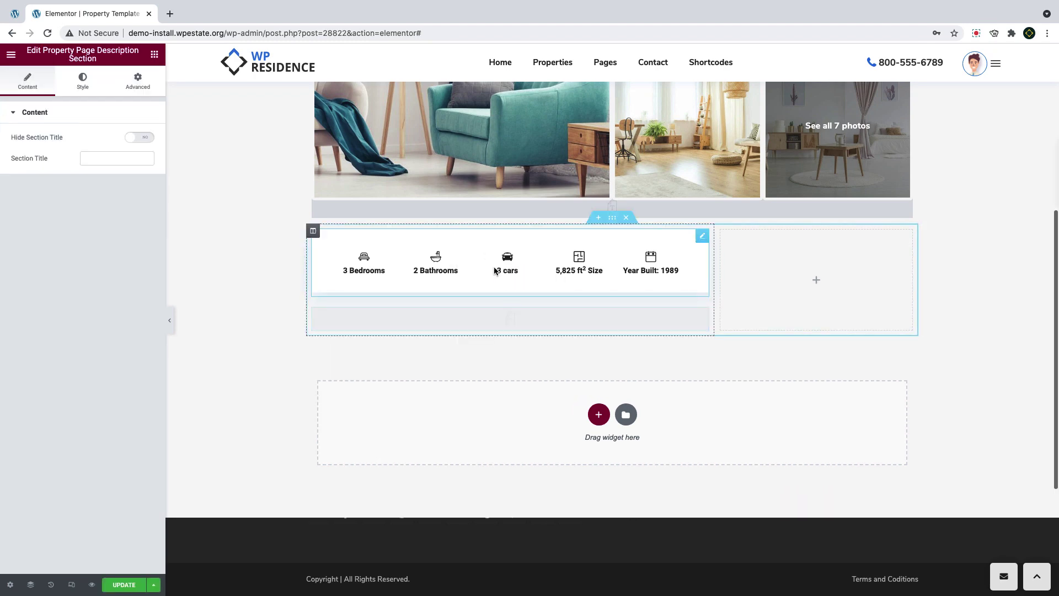
Set the description content typography to Nunito Sans, weight 400
left_click(82, 81)
left_click(41, 168)
left_click(146, 218)
left_click(110, 276)
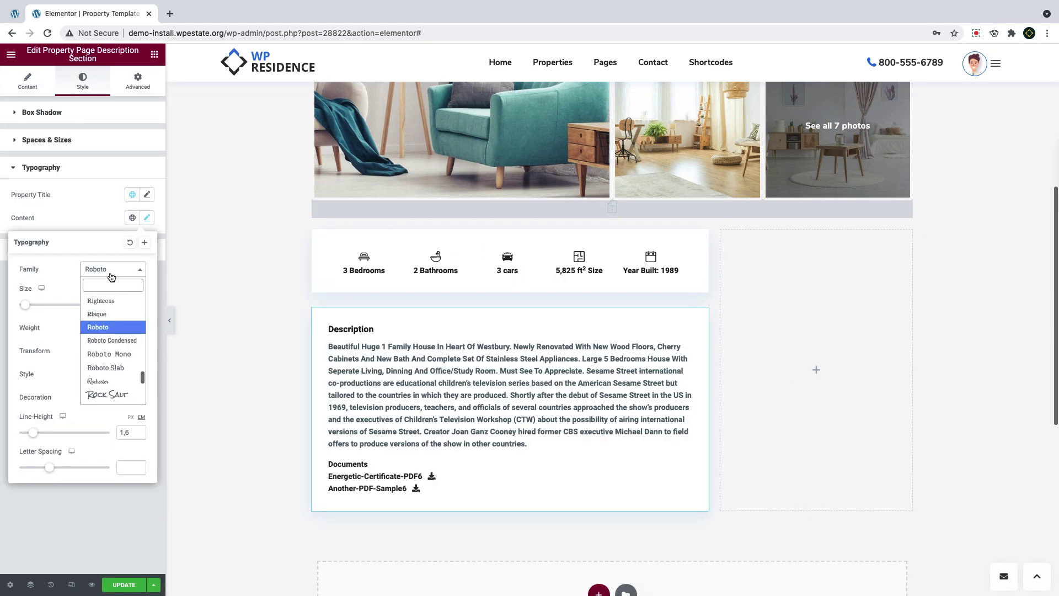
type("nun")
left_click(114, 327)
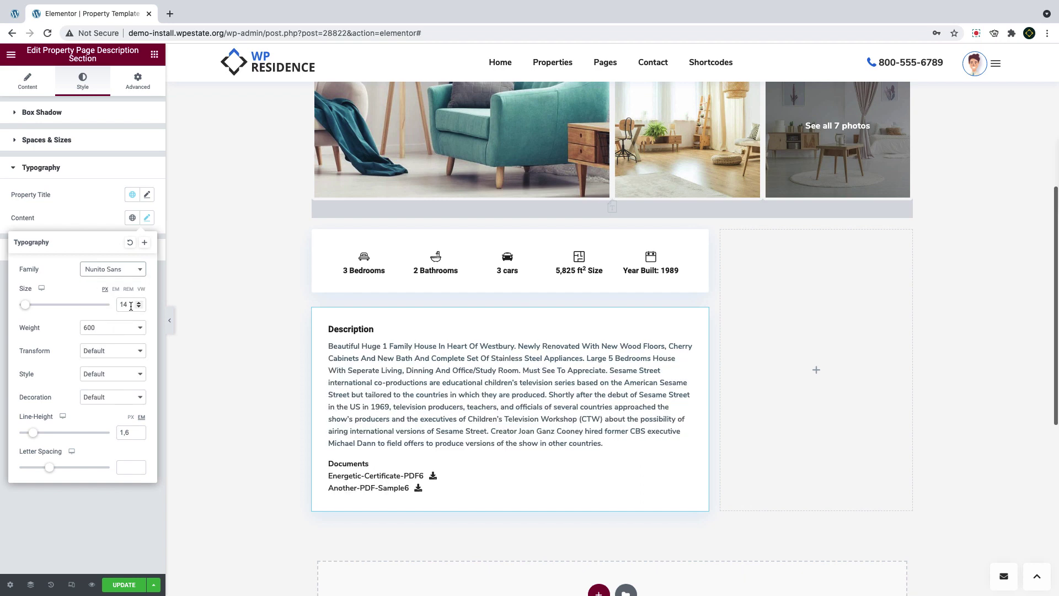
left_click(111, 327)
left_click(101, 312)
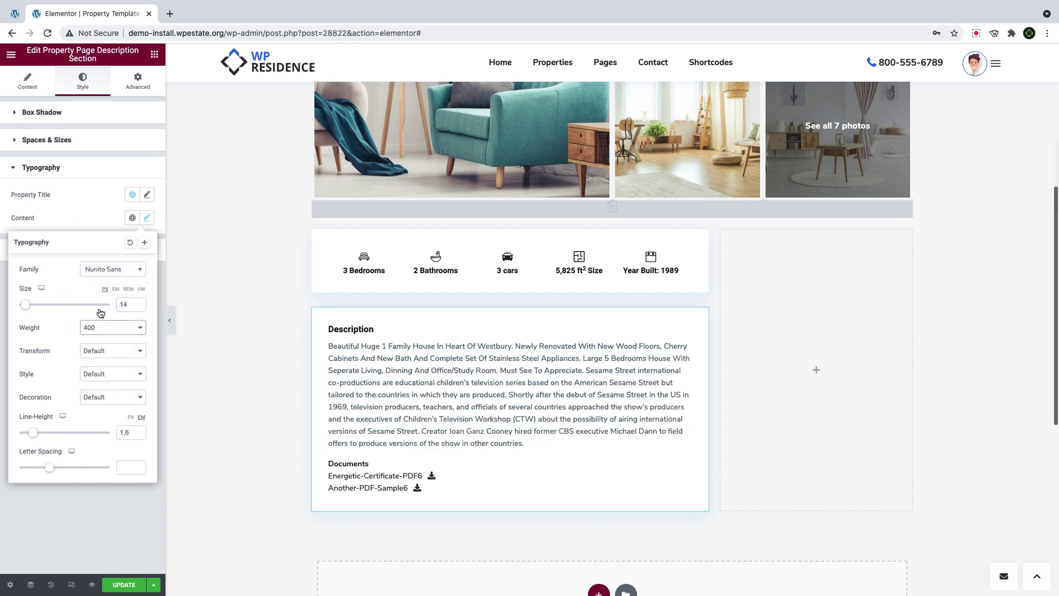
left_click(129, 432)
left_click(88, 223)
Give the Description title a 21 px bottom margin, leaving the box shadow unchanged
left_click(64, 249)
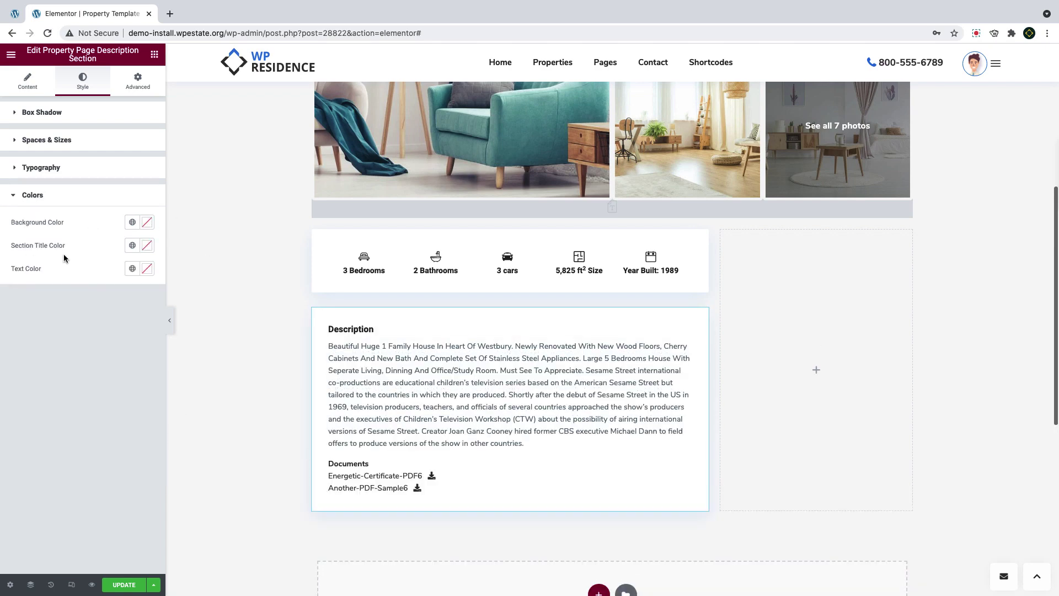
left_click(56, 142)
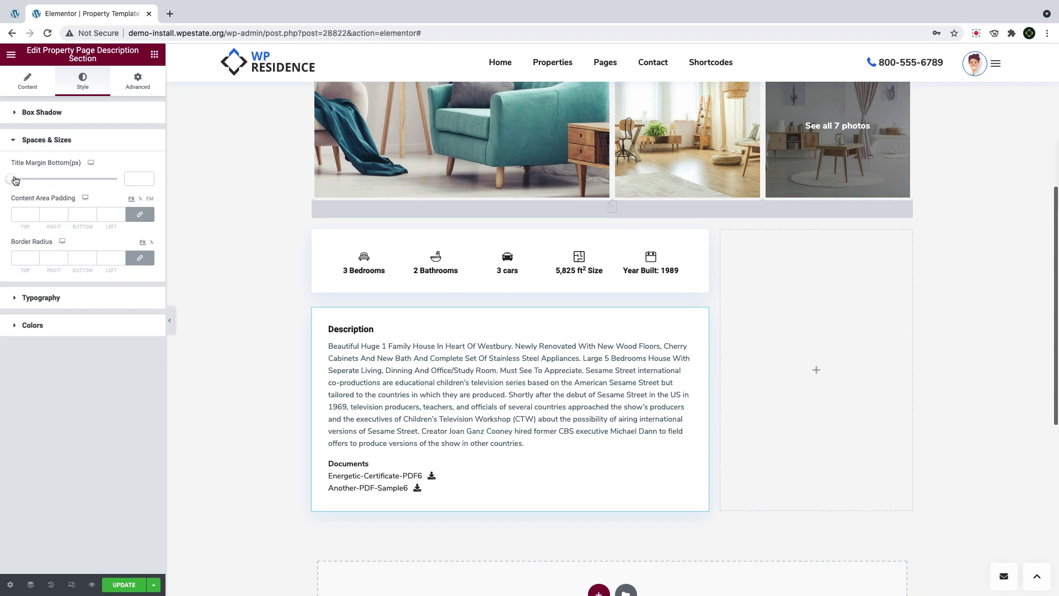
left_click_drag(15, 180, 38, 182)
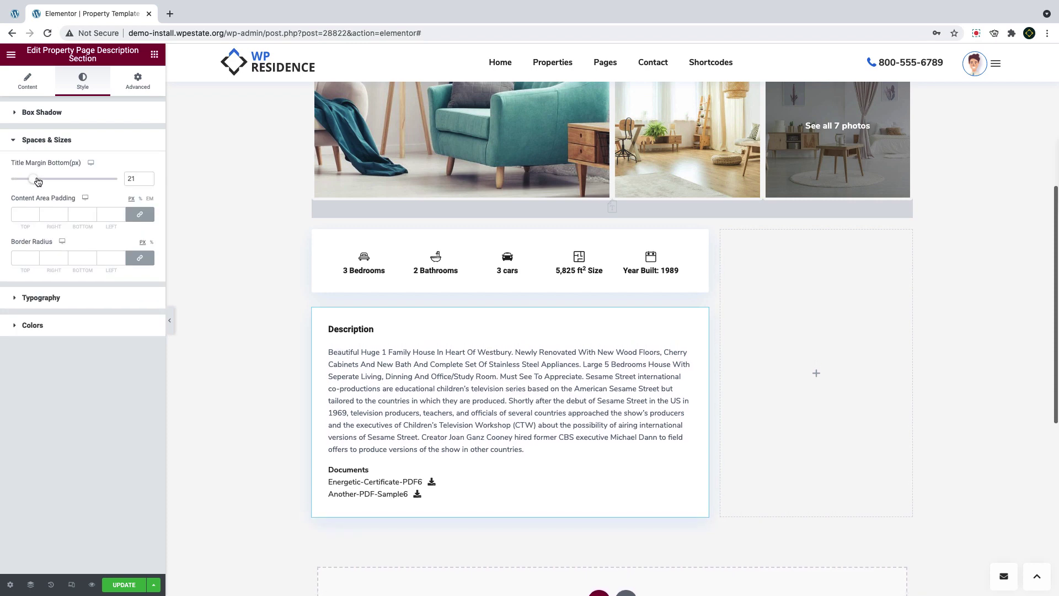
left_click(42, 113)
left_click(147, 139)
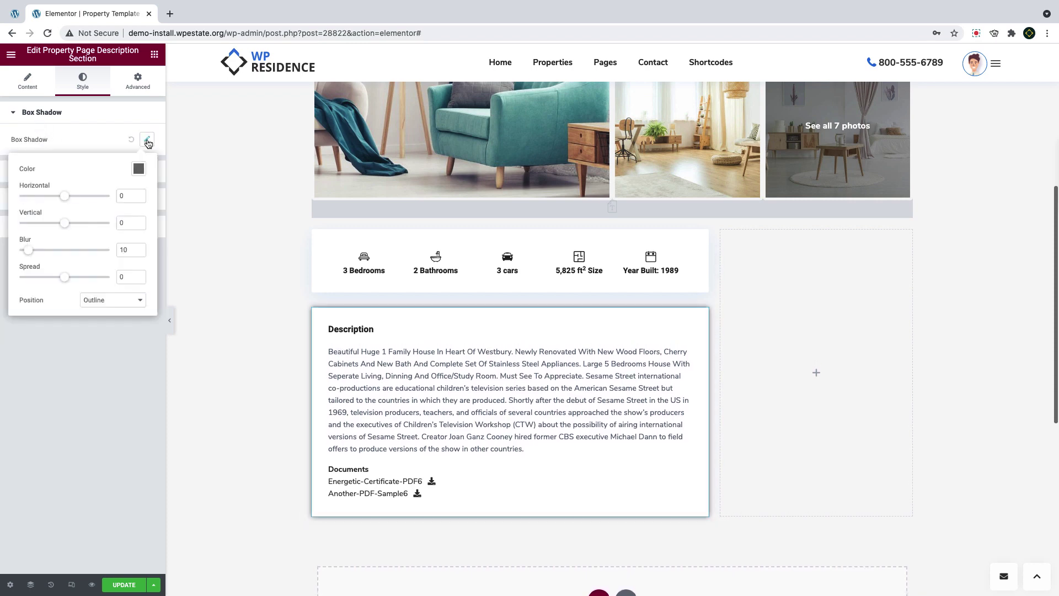
left_click(146, 139)
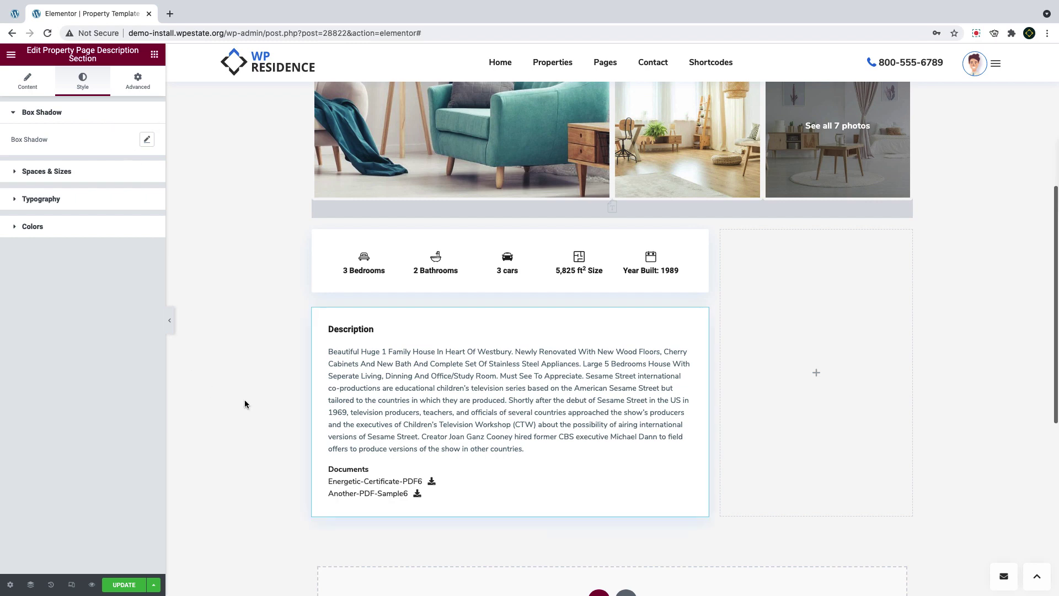
left_click(701, 237)
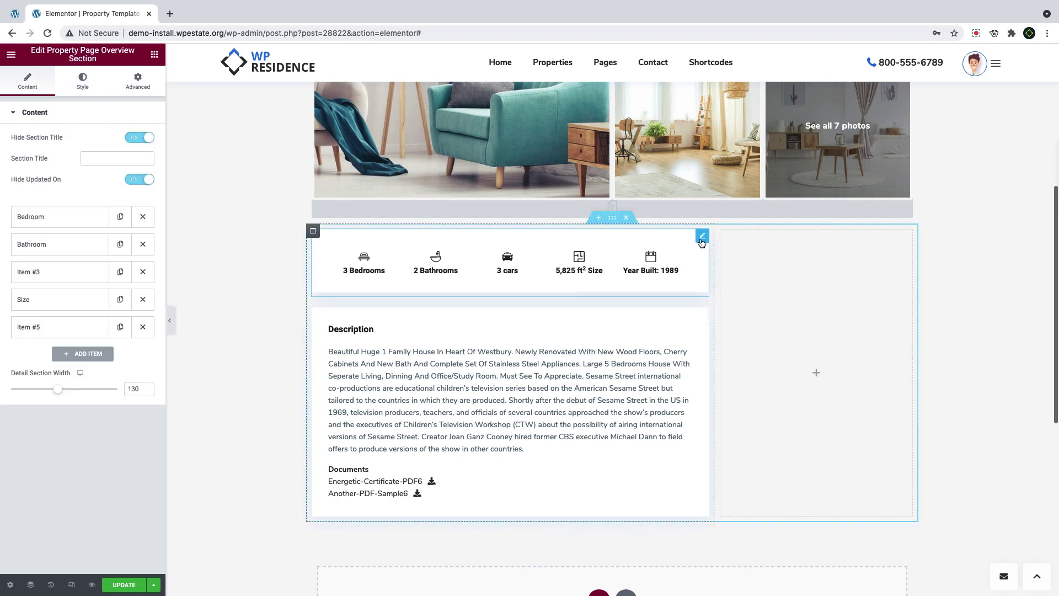
left_click(82, 82)
Add the Property Page Details Section below Description with 2 columns
left_click(154, 54)
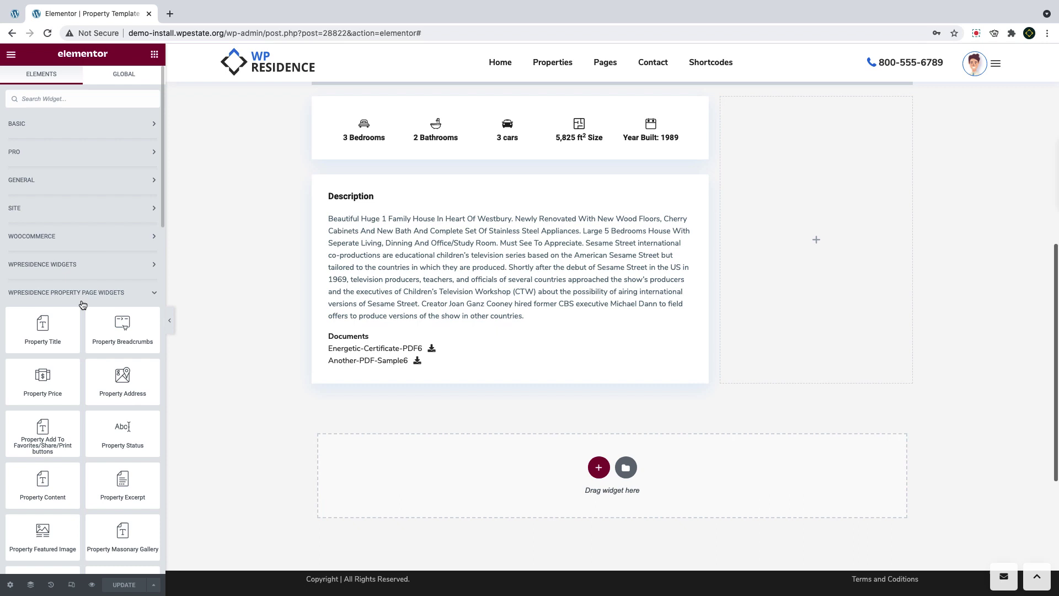
scroll(80, 303, "down", 8)
scroll(80, 306, "down", 3)
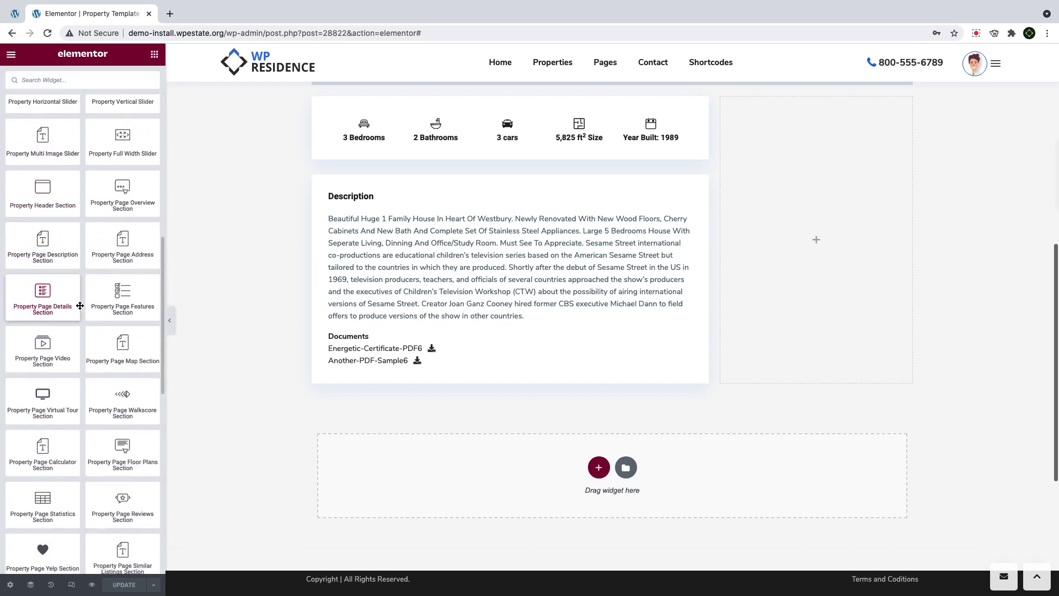
left_click_drag(50, 299, 440, 362)
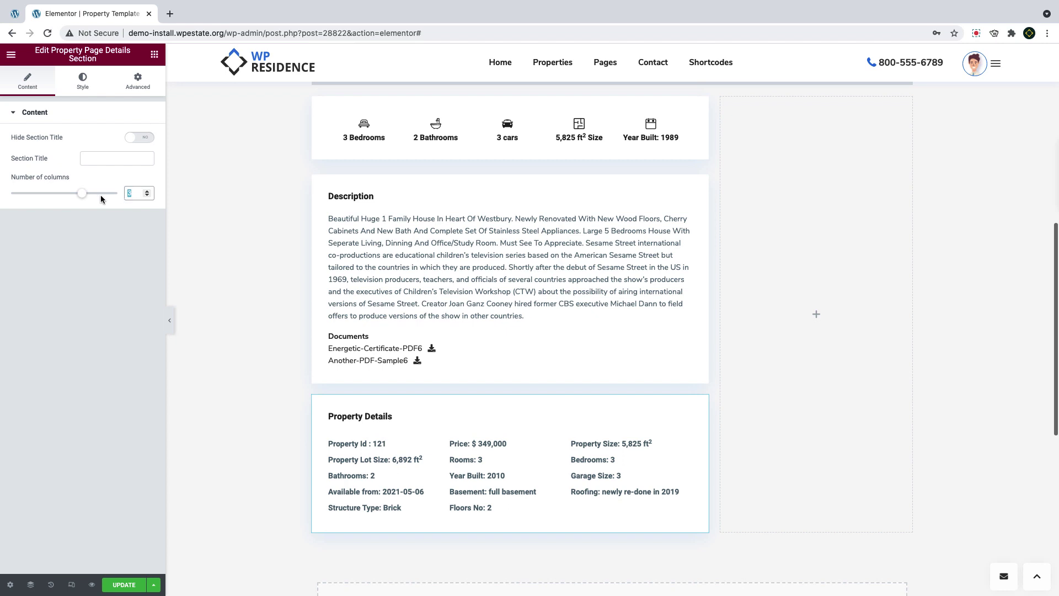
type("2")
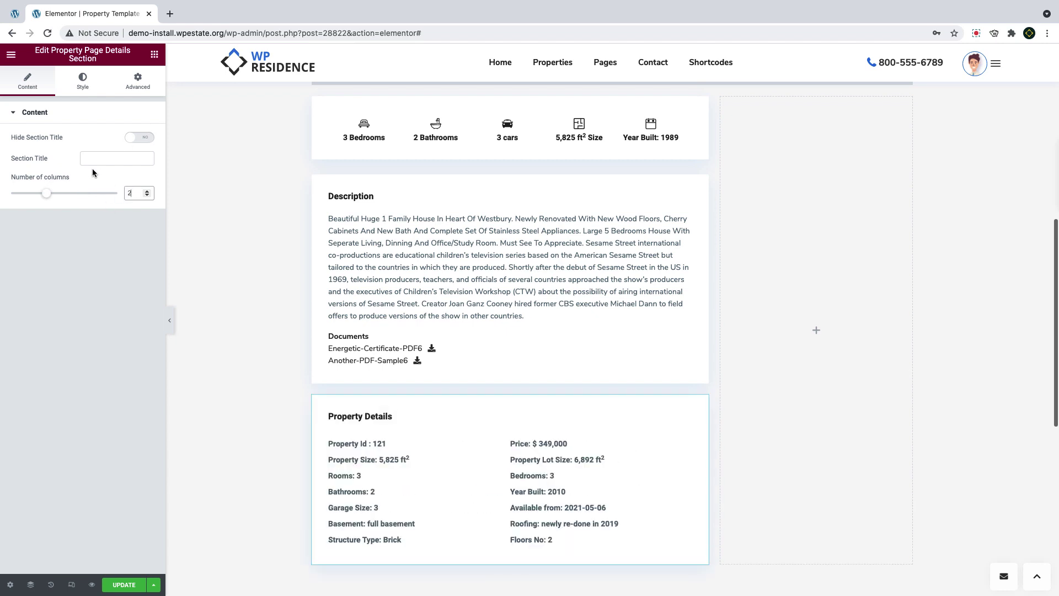
Set the details block's title bottom margin to 0
left_click(83, 81)
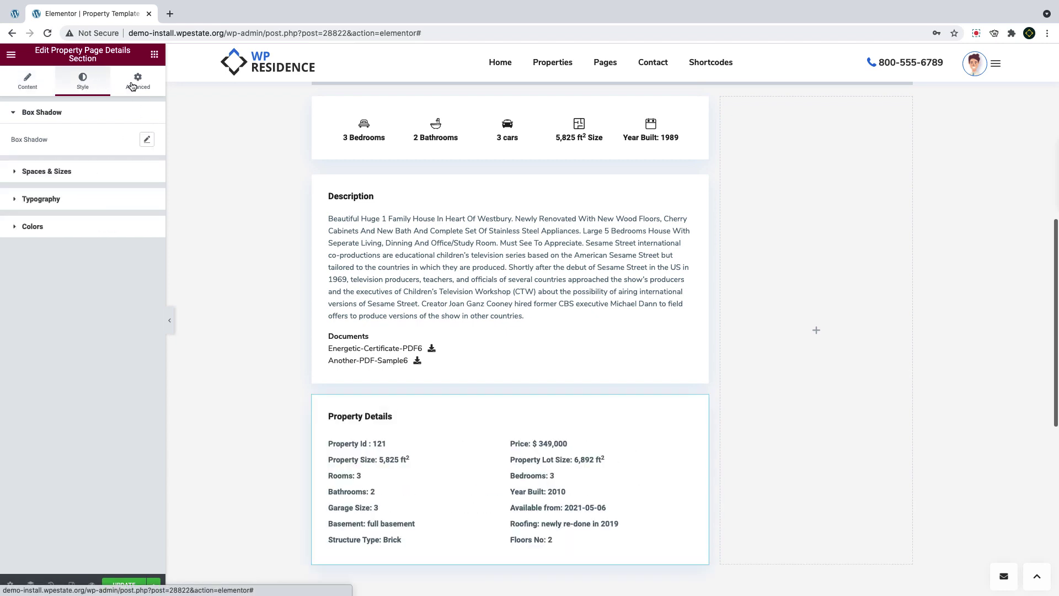
left_click(86, 175)
left_click(9, 182)
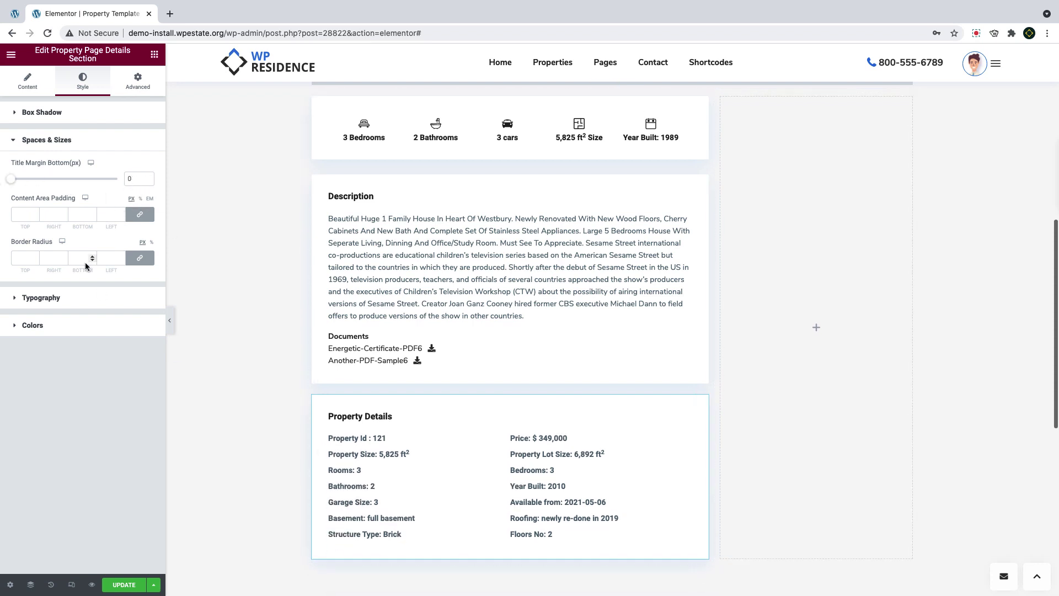
left_click(73, 300)
left_click(155, 54)
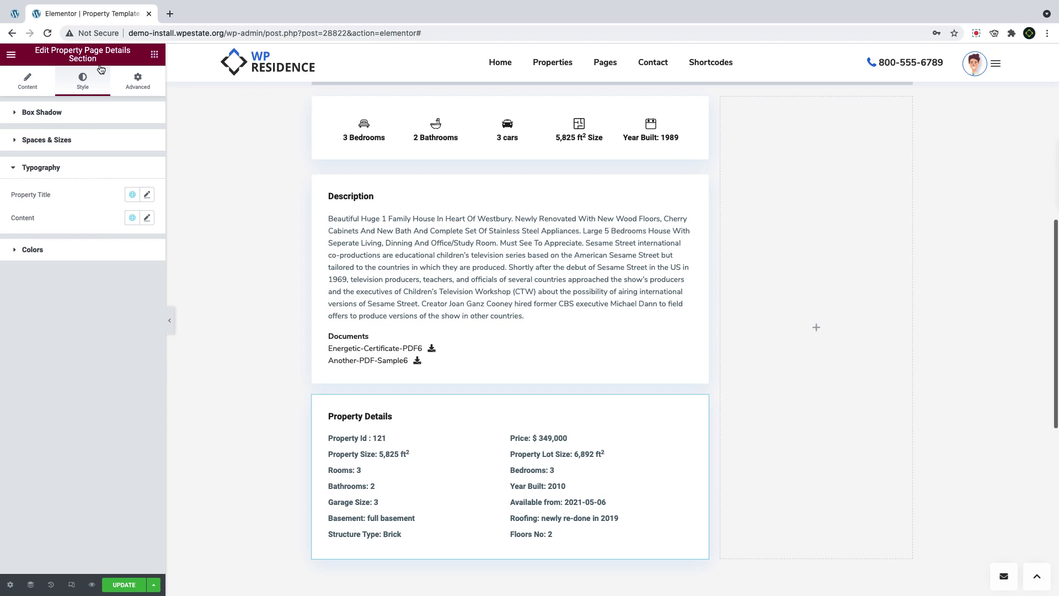
Search 'features' and place the Property Page Features Section directly below Property Details
type("features")
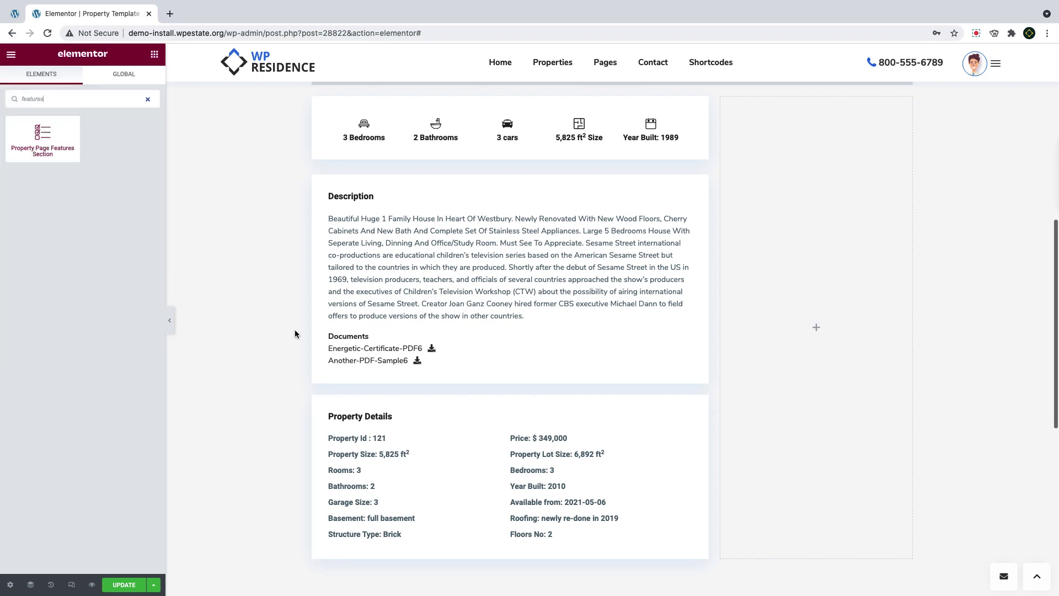
scroll(305, 346, "down", 3)
left_click_drag(42, 138, 400, 402)
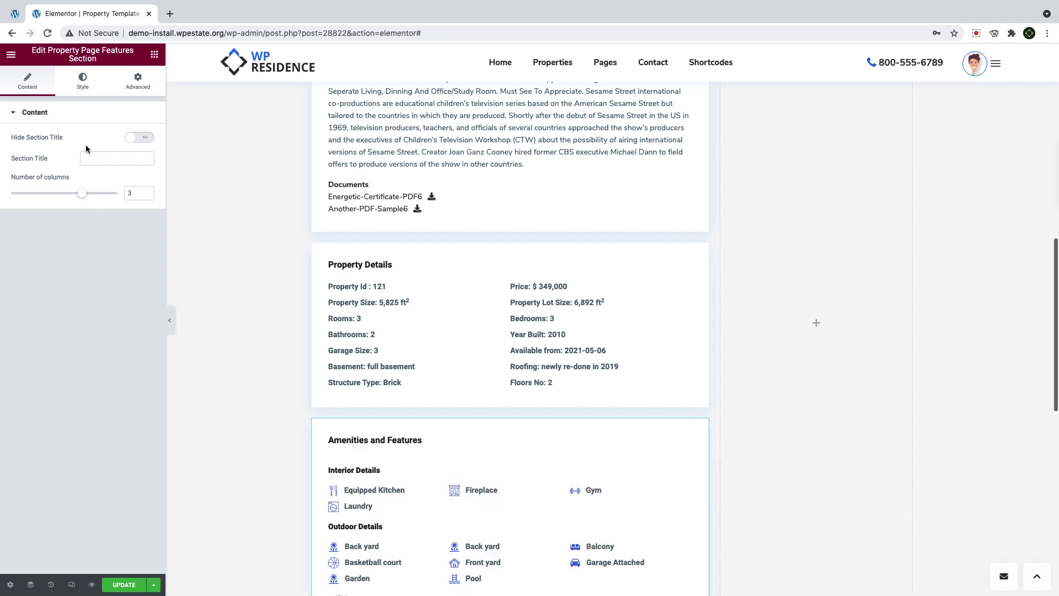
scroll(421, 447, "down", 3)
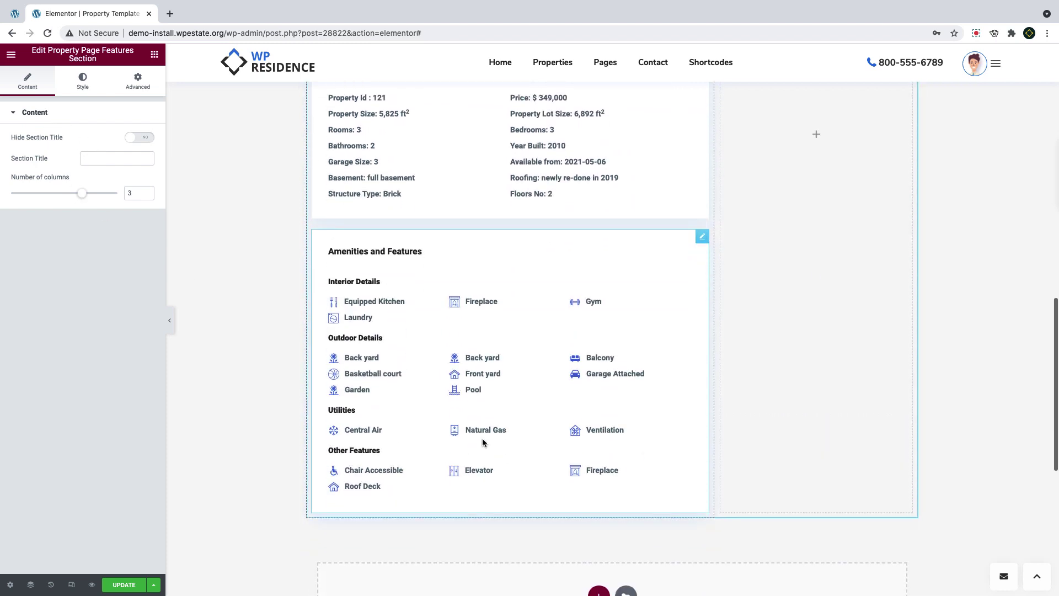
scroll(482, 441, "up", 3)
mouse_move(82, 194)
left_mouse_down()
mouse_move(119, 198)
mouse_move(88, 197)
left_mouse_up()
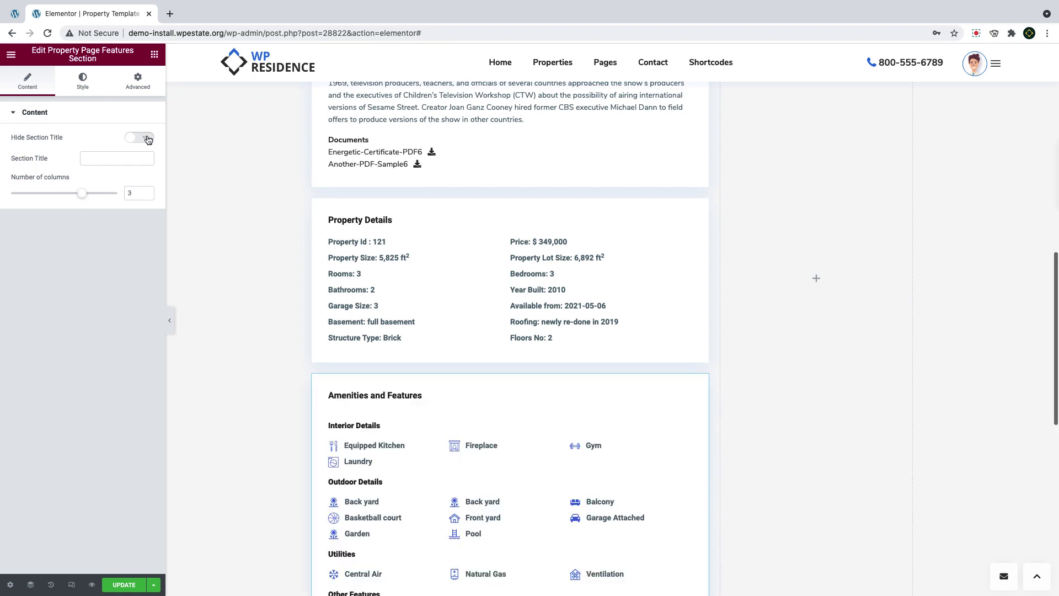
left_click(82, 80)
Add an Agent Card to the empty right column, keeping one column and the phone number shown
left_click(154, 54)
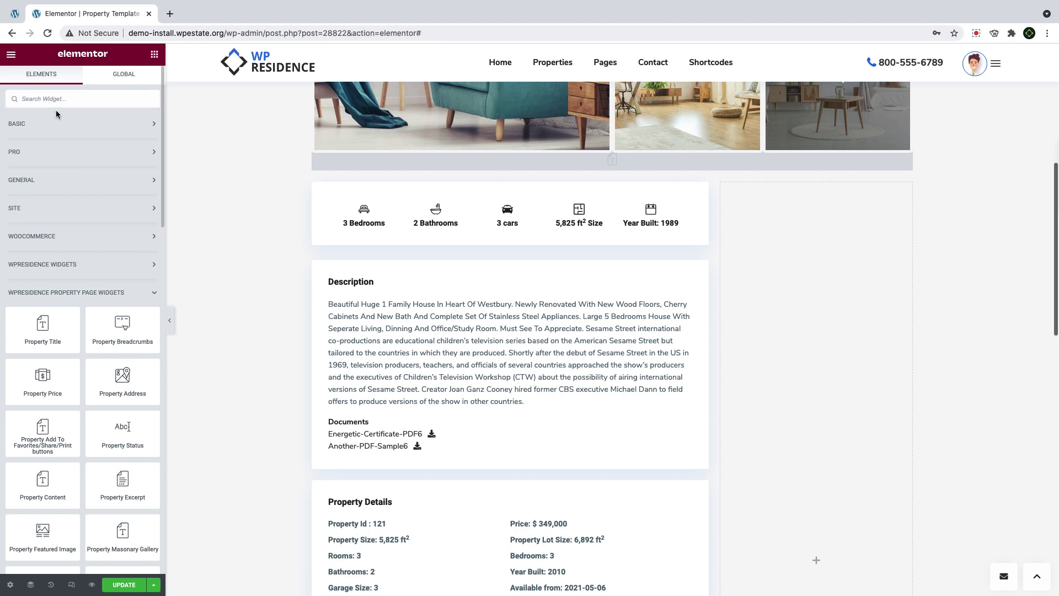
type("age")
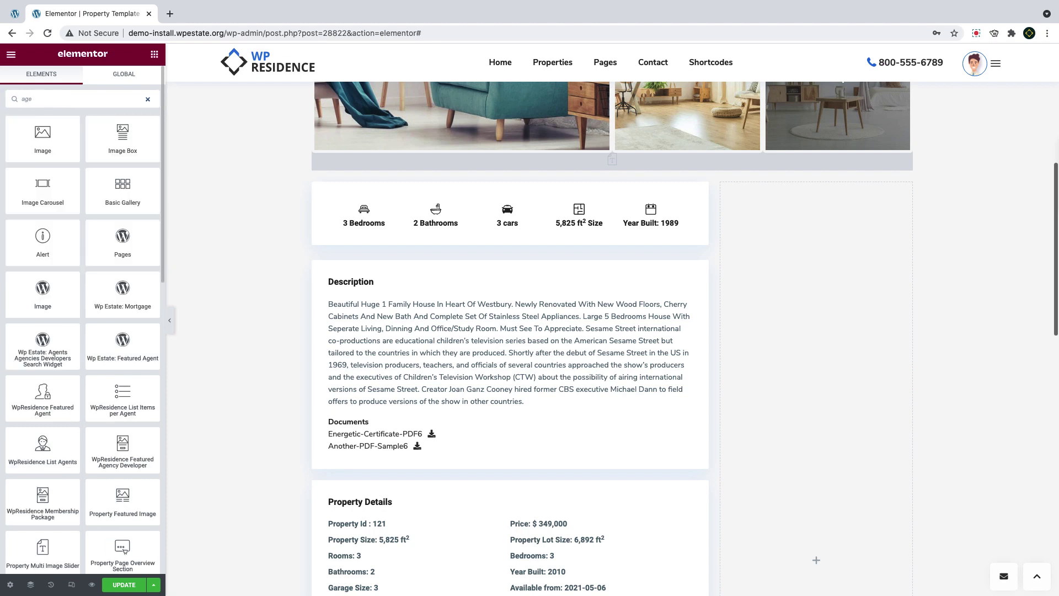
type("nt")
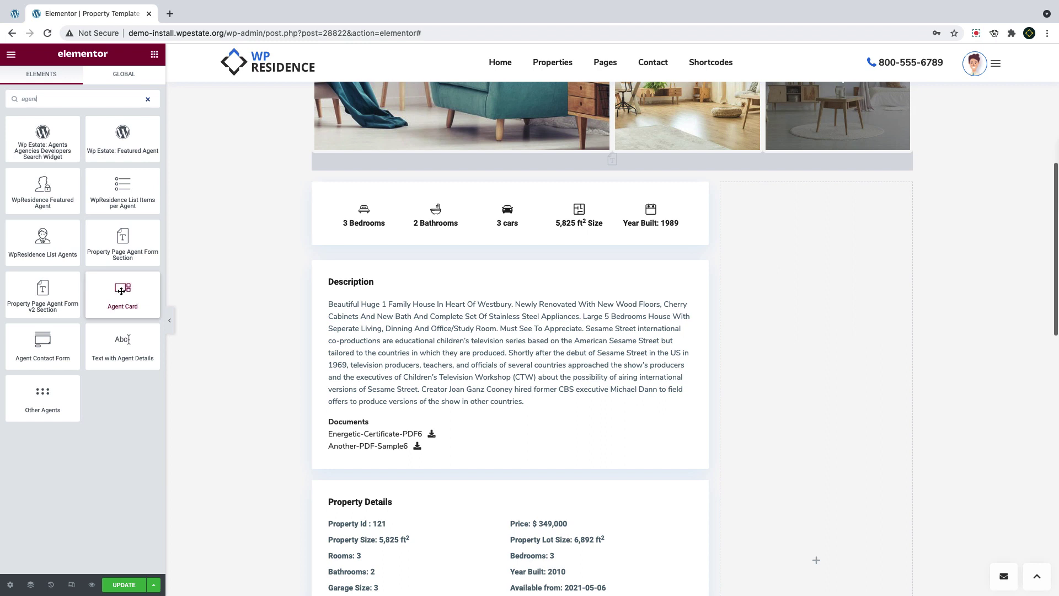
left_click_drag(119, 292, 793, 247)
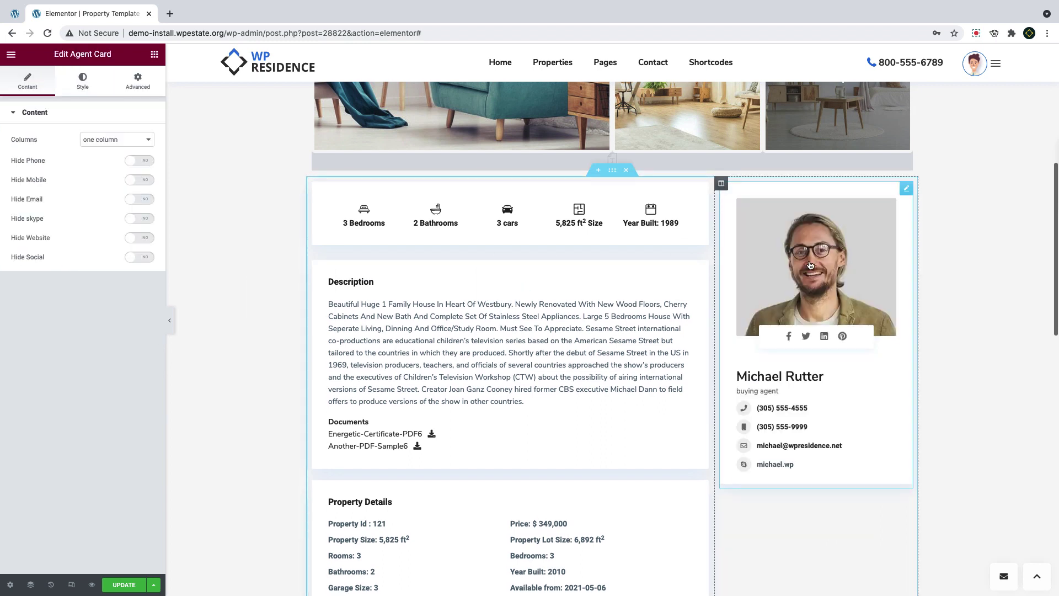
left_click(133, 142)
left_click(133, 142)
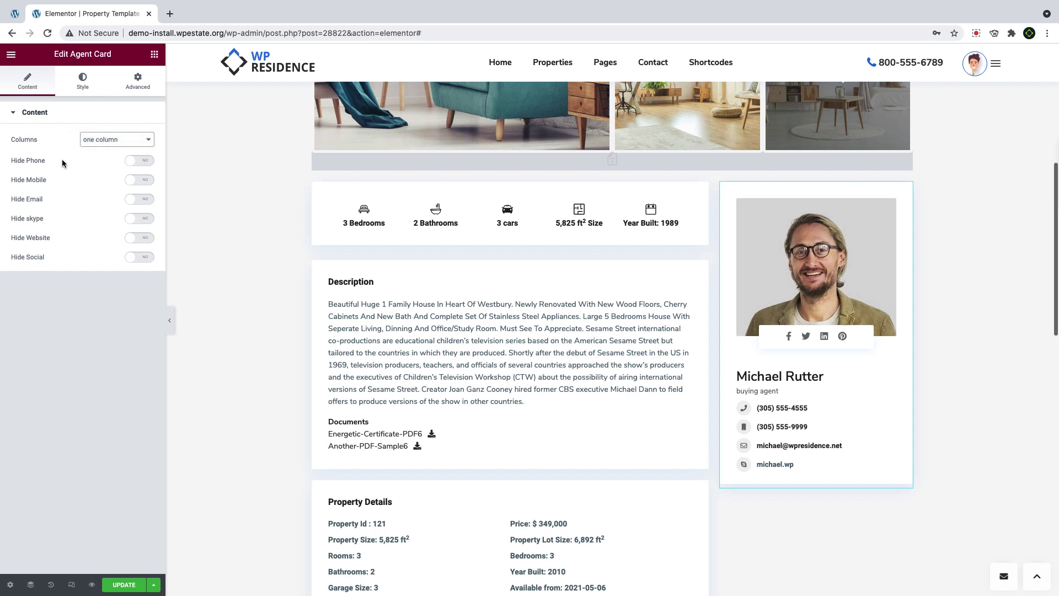
left_click(140, 161)
left_click(132, 164)
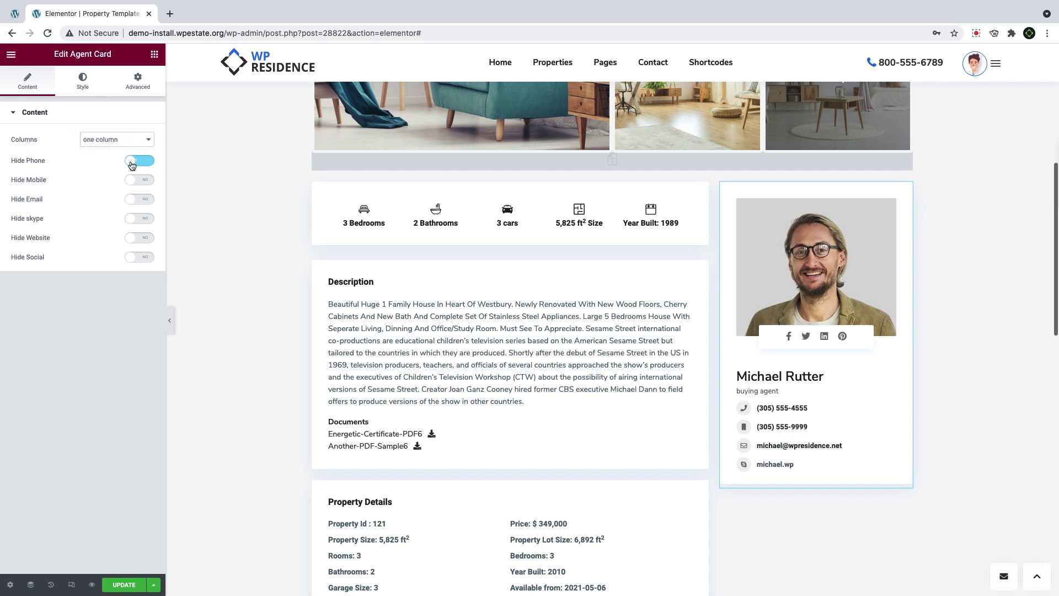
Review the agent card's spacing, typography and colour style settings without changes
left_click(80, 88)
left_click(58, 172)
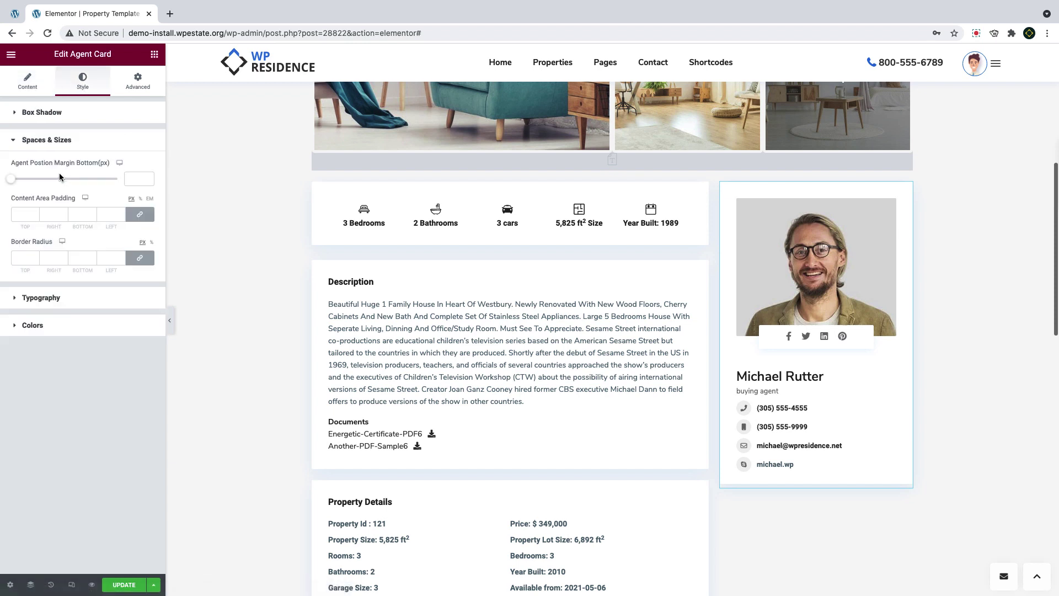
left_click(48, 301)
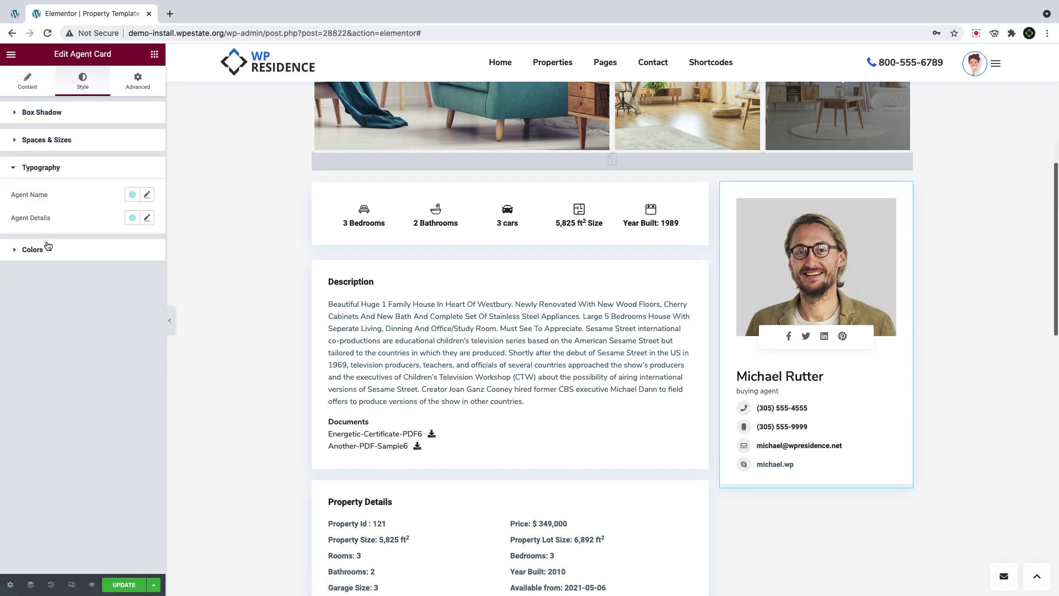
left_click(46, 249)
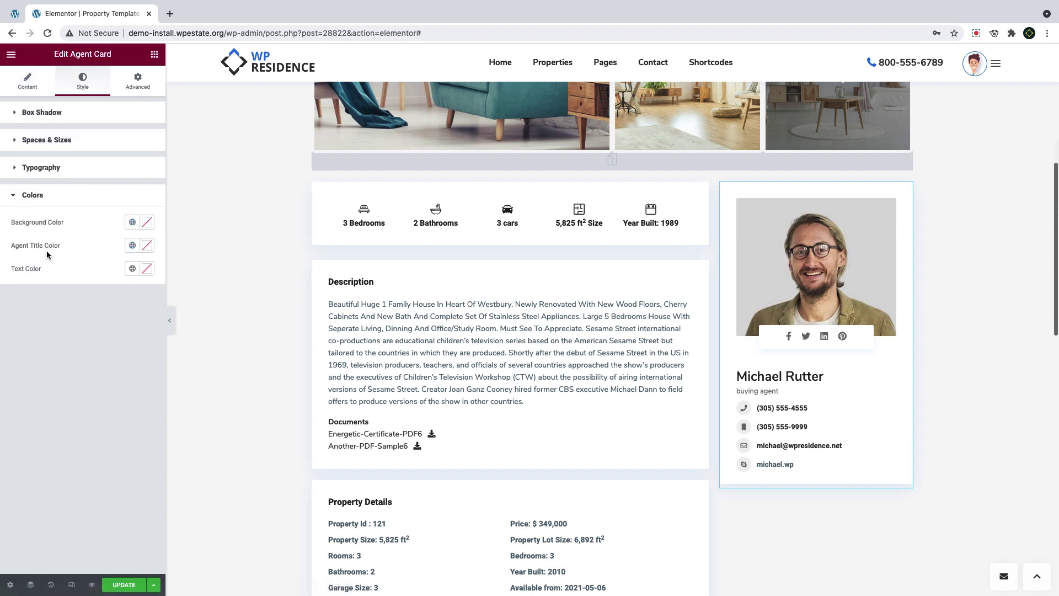
left_click(59, 168)
scroll(610, 268, "down", 1)
scroll(610, 267, "down", 1)
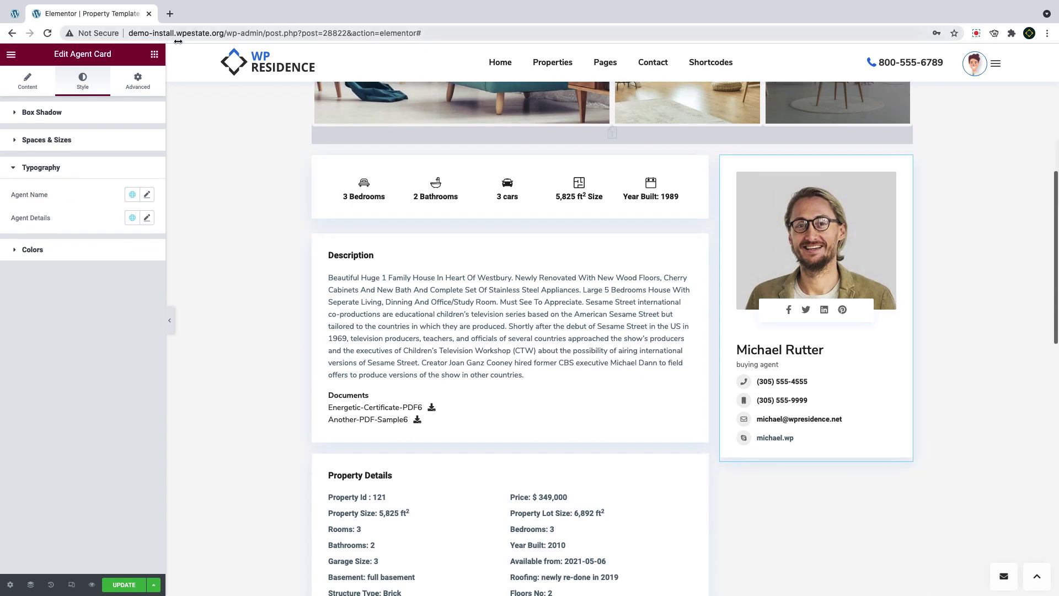
left_click(154, 54)
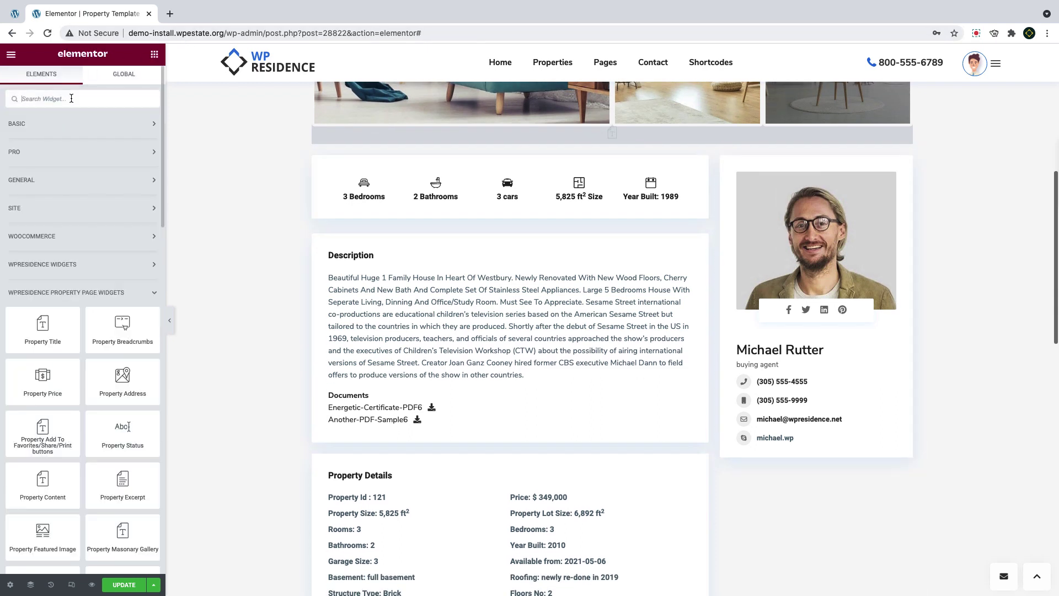
Add the Property Page Agent Form v2 Section below the Agent Card with picture and name hidden
type("agent")
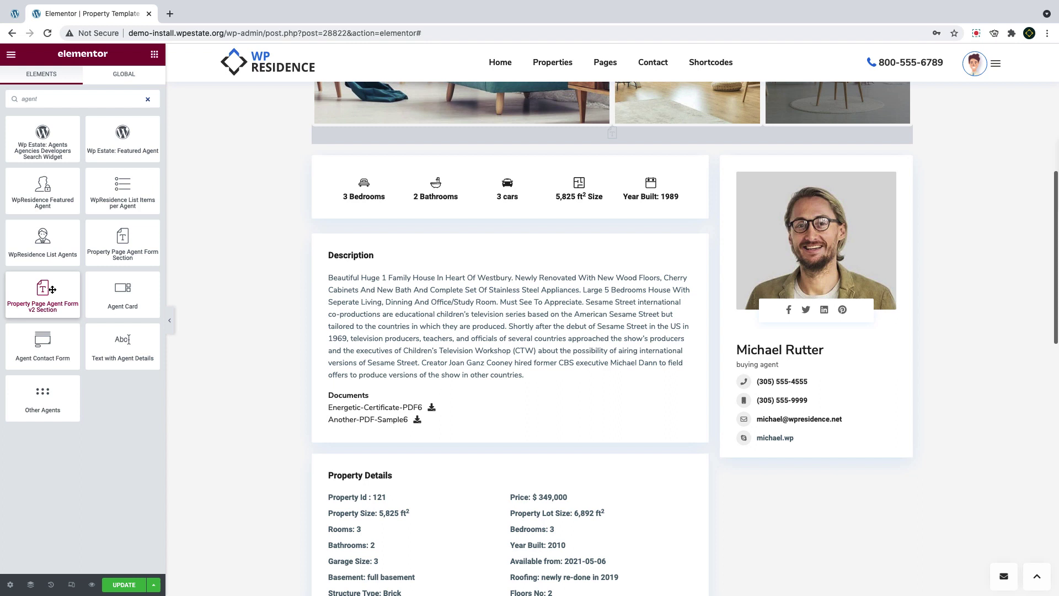
left_click_drag(52, 289, 799, 442)
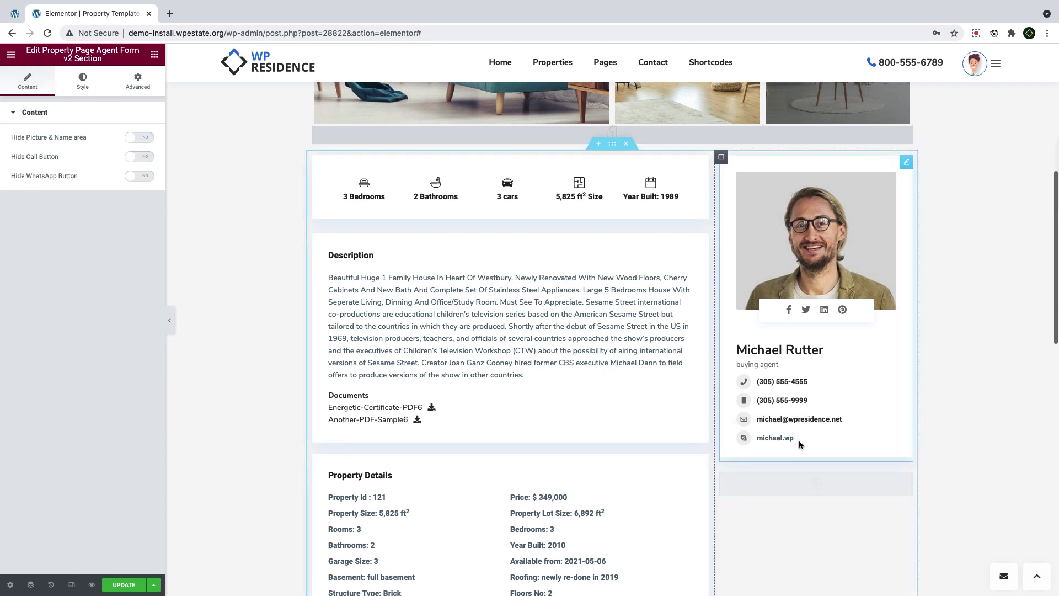
scroll(839, 386, "down", 3)
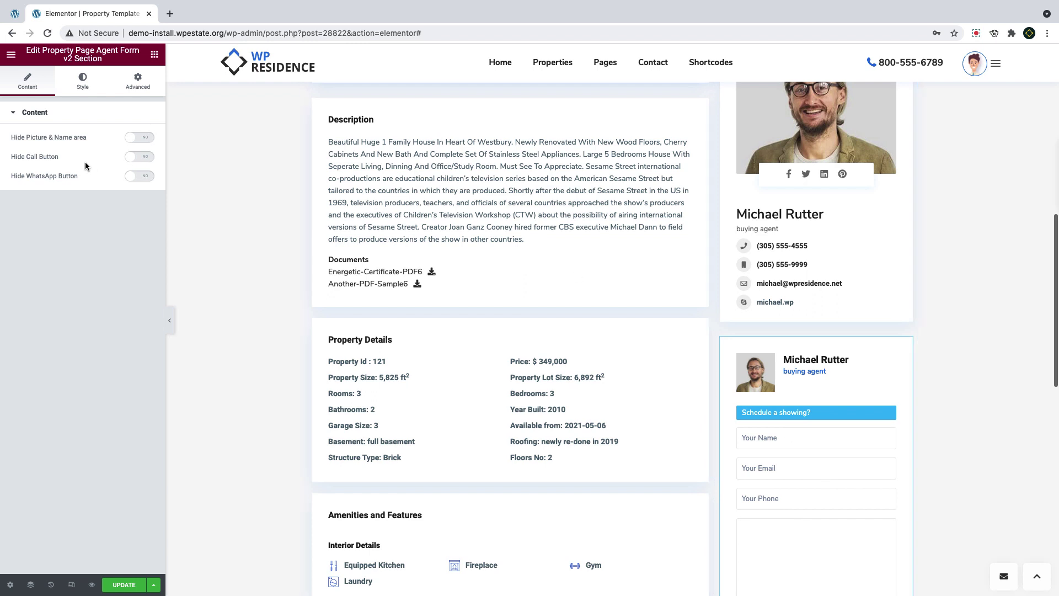
left_click(145, 141)
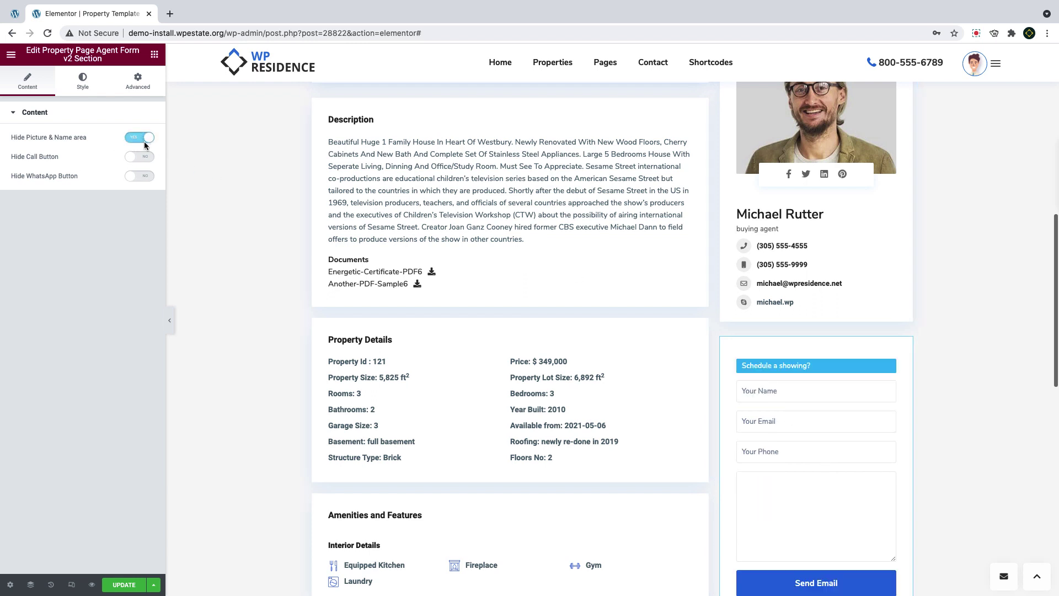
Review the contact form's typography, colour and spacing style settings
left_click(83, 87)
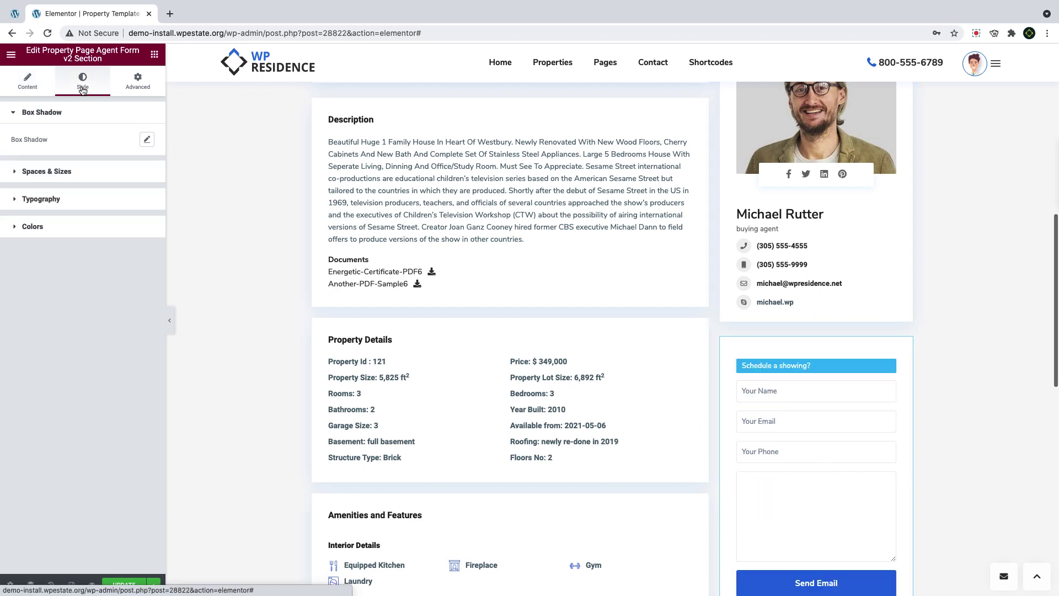
left_click(44, 200)
left_click(45, 233)
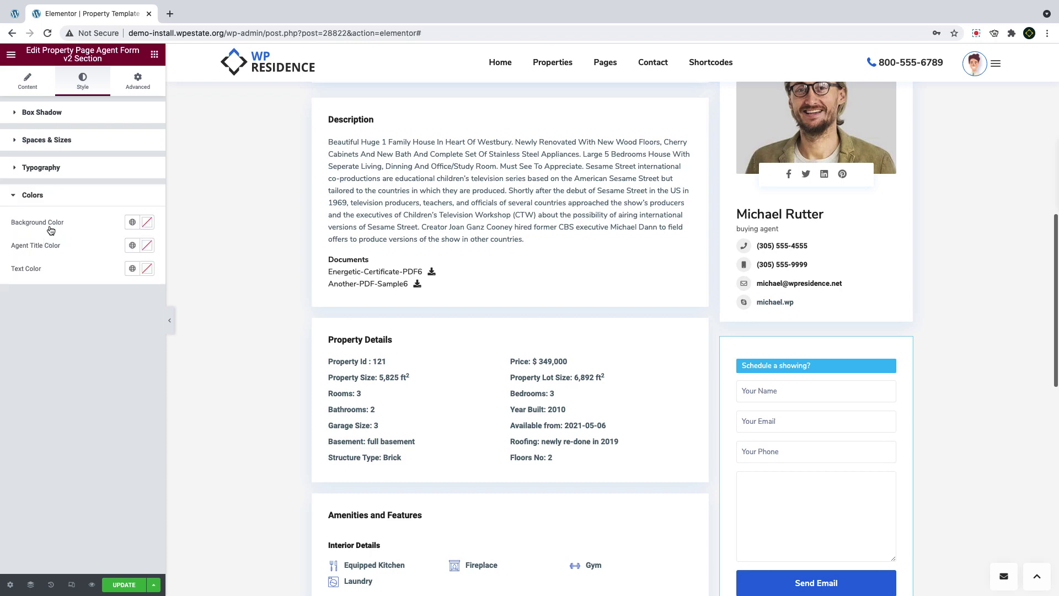
left_click(54, 142)
scroll(702, 341, "up", 3)
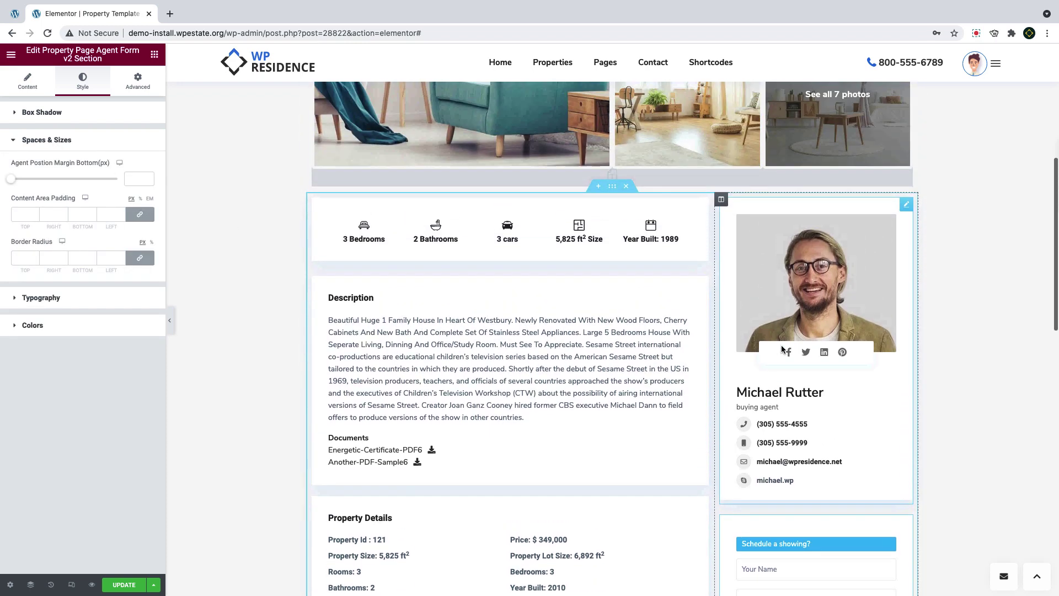
scroll(772, 343, "down", 6)
Add the Property Page Video Section below the contact form, keeping its title, and click UPDATE
scroll(784, 343, "down", 2)
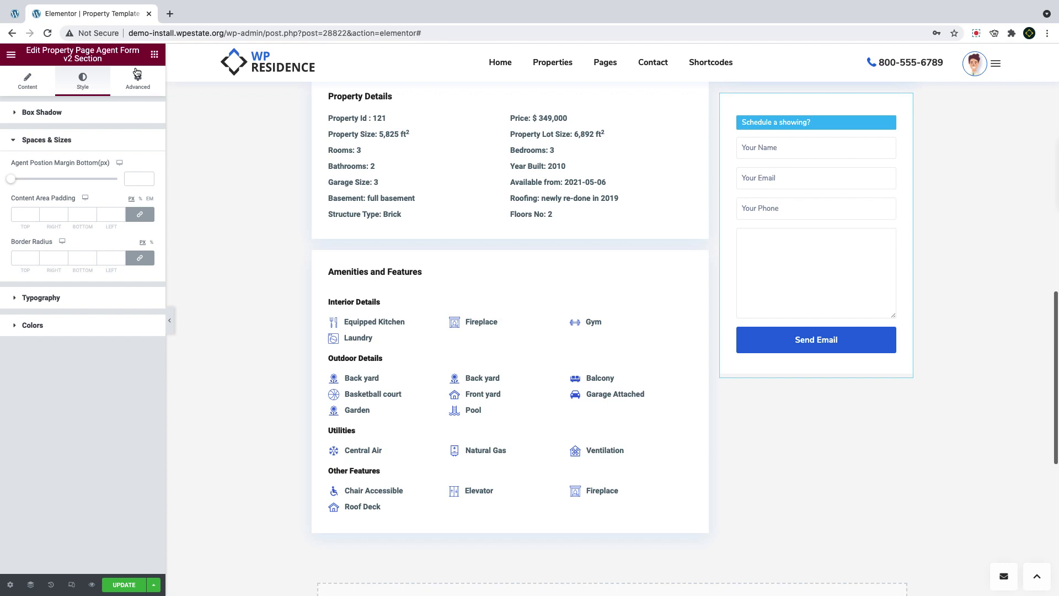
left_click(154, 54)
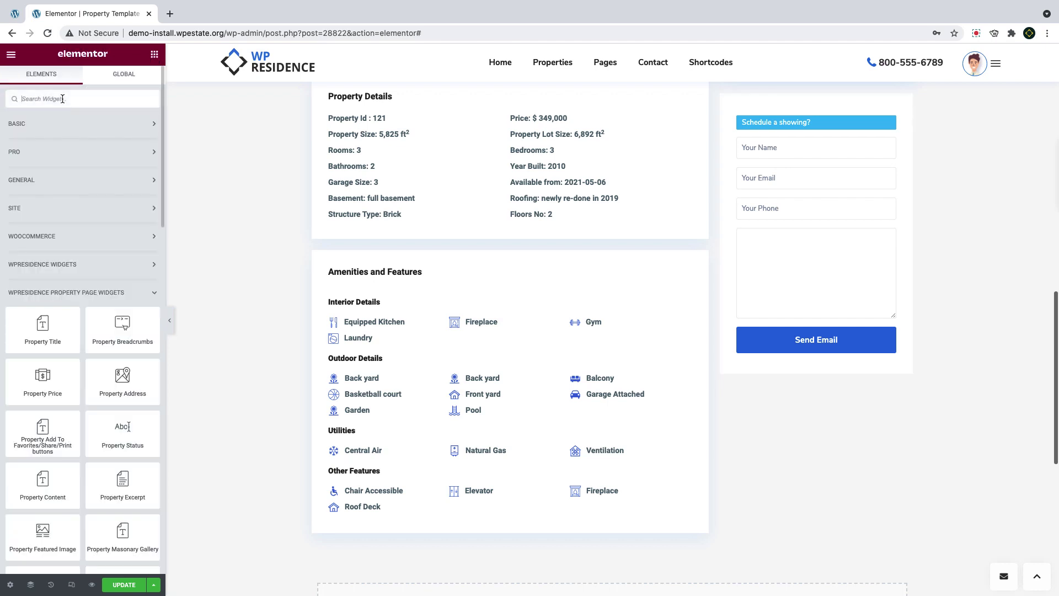
type("video")
left_click_drag(50, 190, 830, 365)
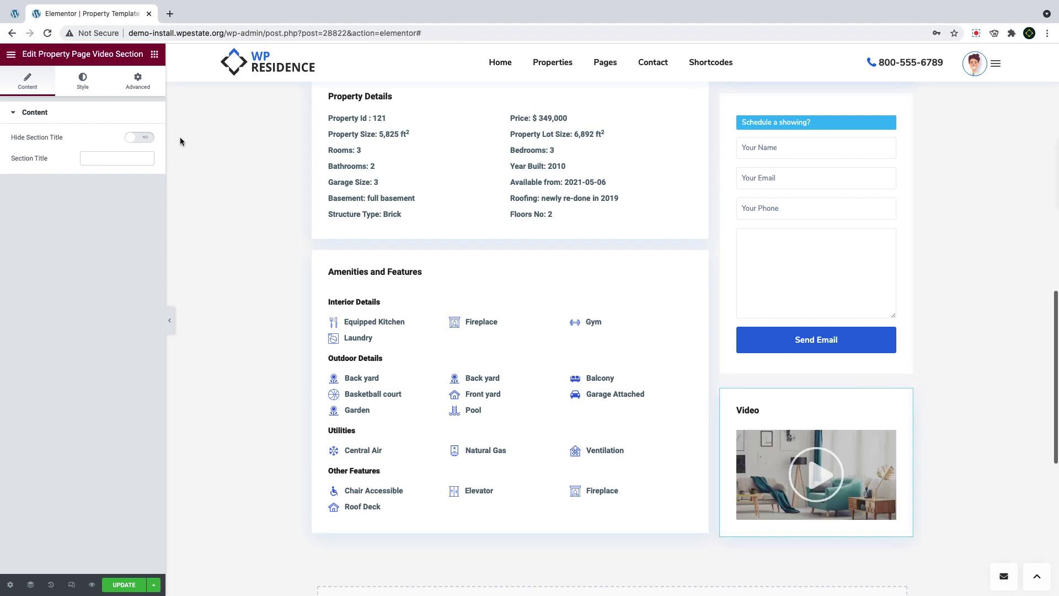
left_click(132, 139)
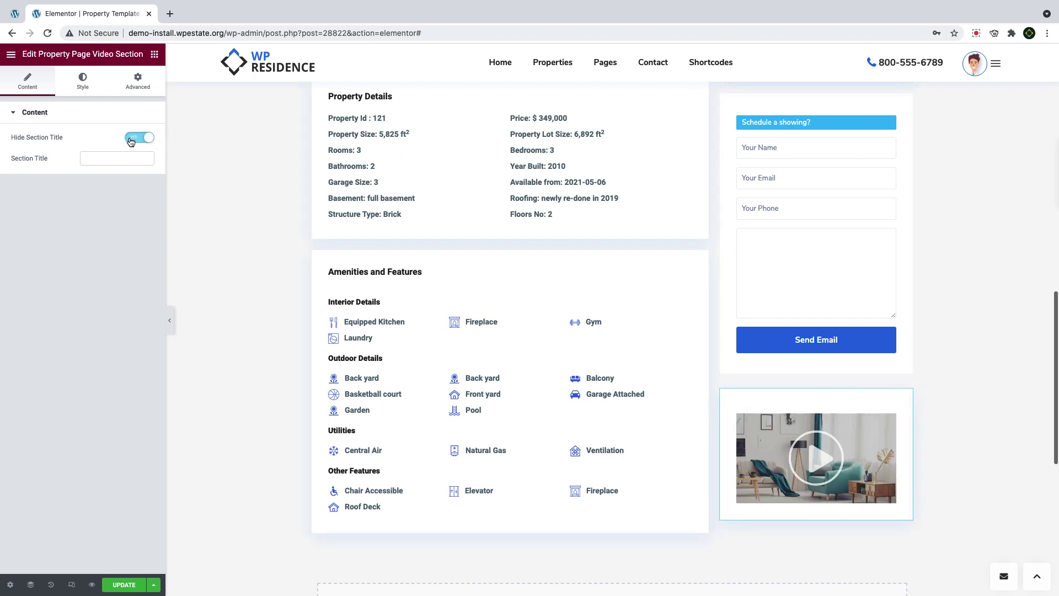
left_click(130, 142)
left_click(77, 84)
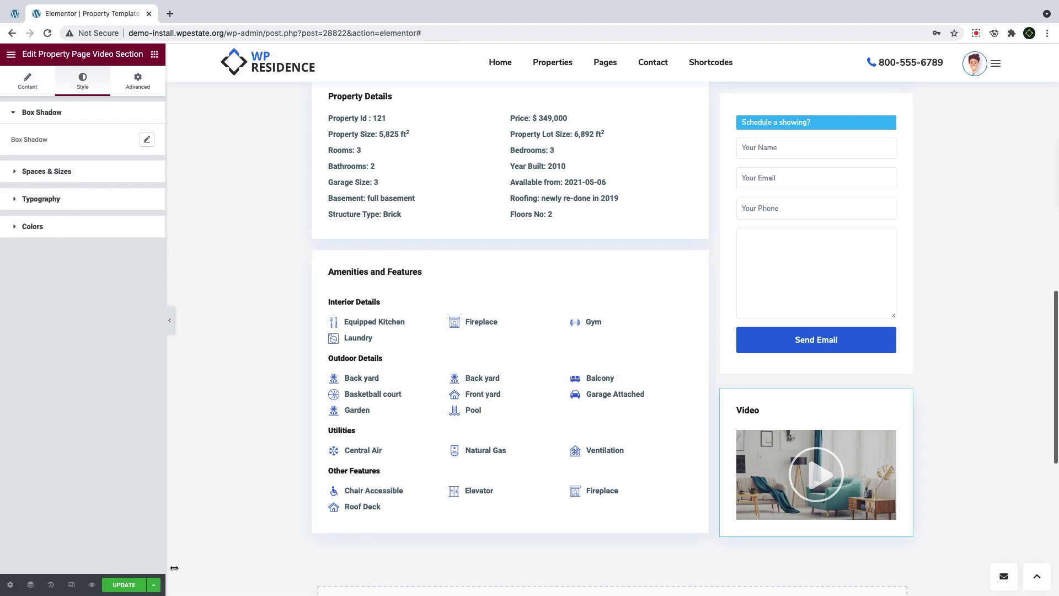
left_click(124, 584)
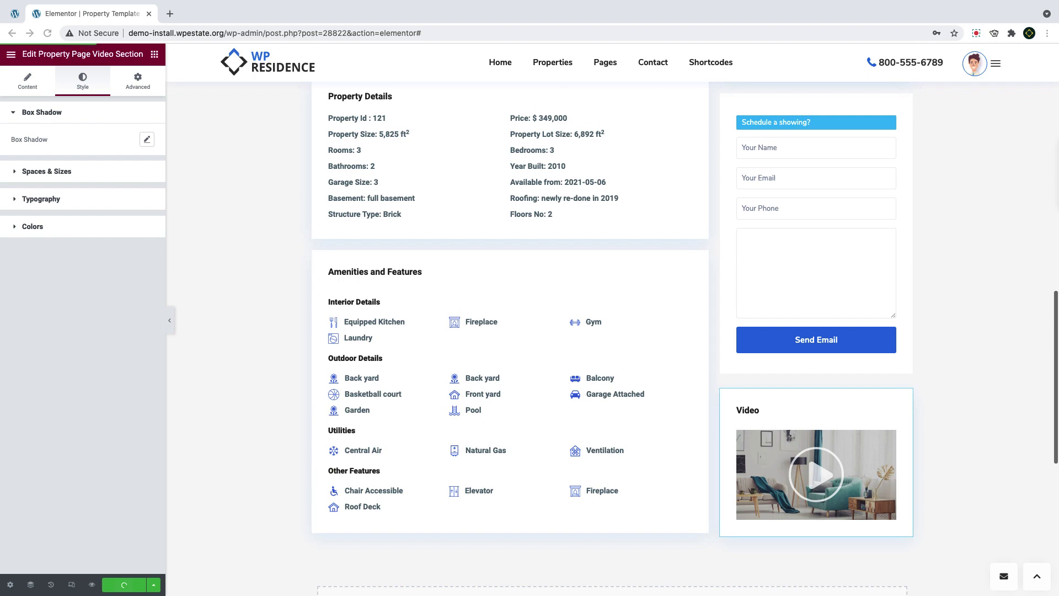
left_click(154, 54)
Add Similar Listings below the amenities with 3 items, 3 per row, using type 6 cards
left_click_drag(113, 261, 534, 378)
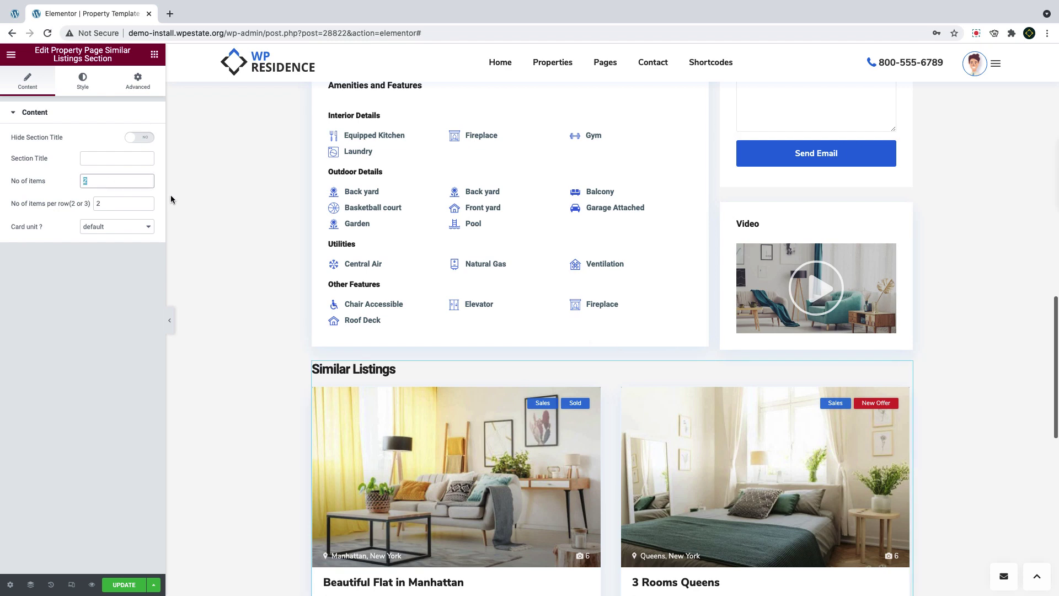
type("3")
key("Tab")
type("3")
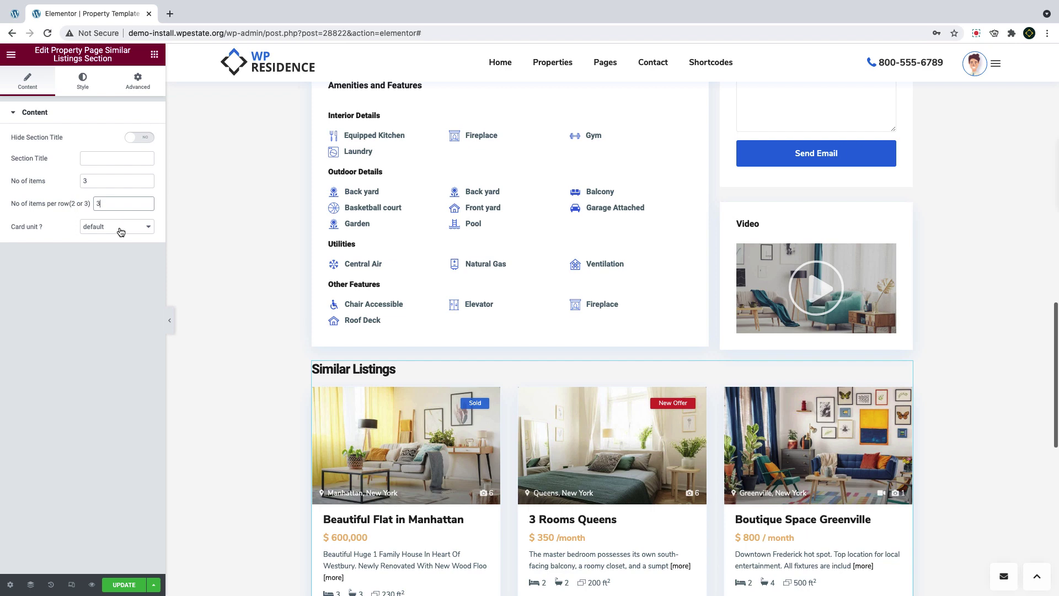
left_click(117, 228)
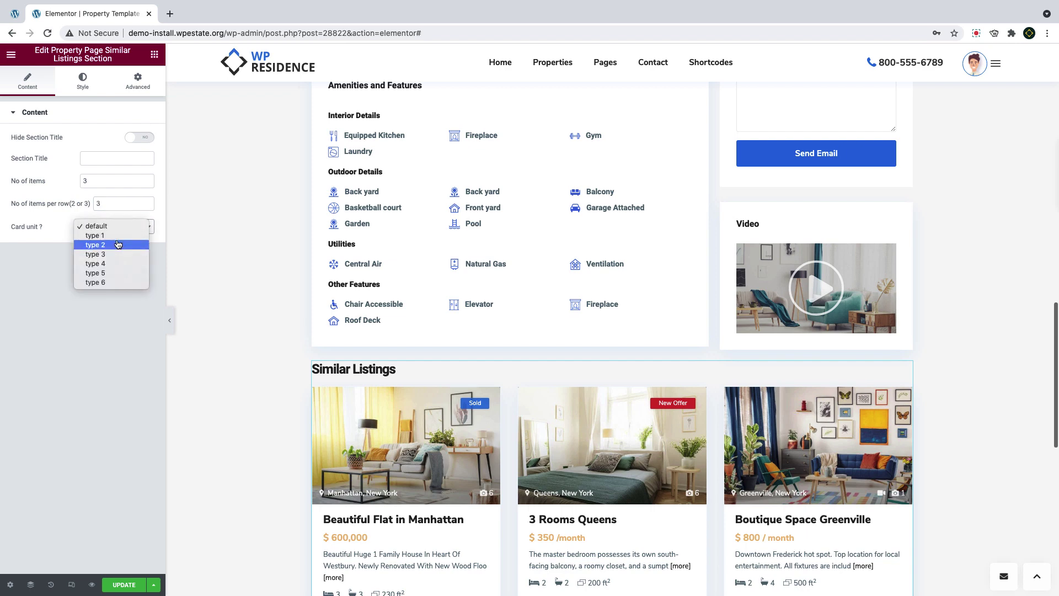
left_click(113, 282)
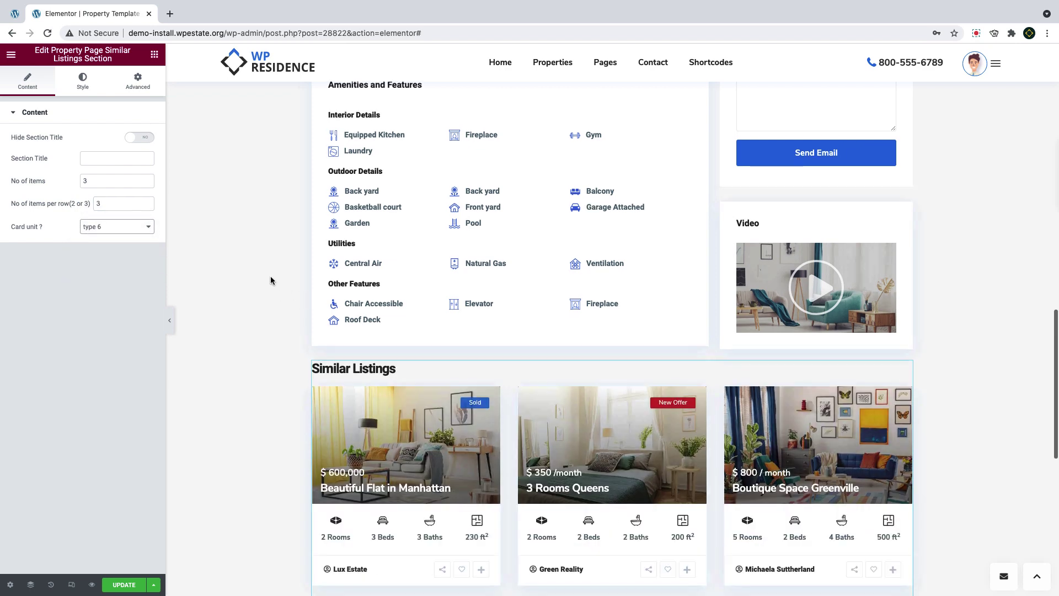
scroll(270, 279, "down", 3)
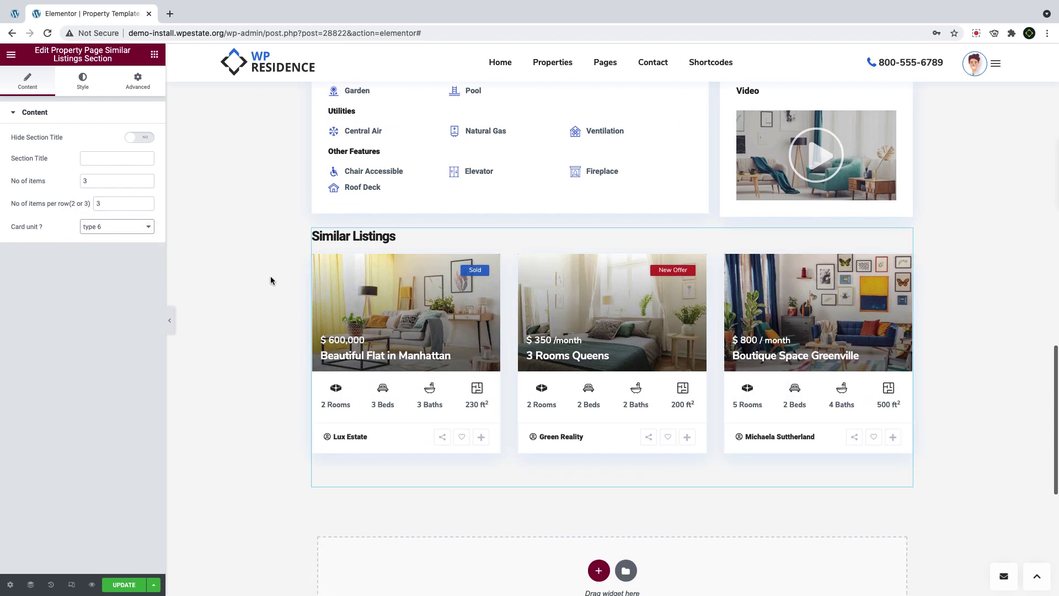
Set the Similar Listings title bottom margin to 20 px
left_click(83, 81)
left_click(21, 152)
left_click_drag(21, 152, 34, 157)
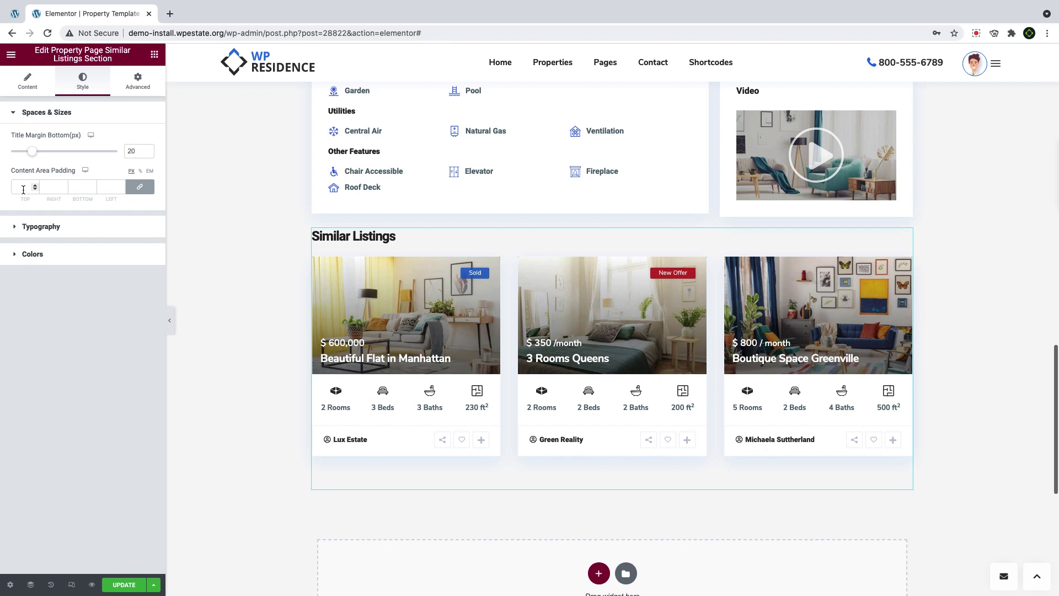
left_click(25, 229)
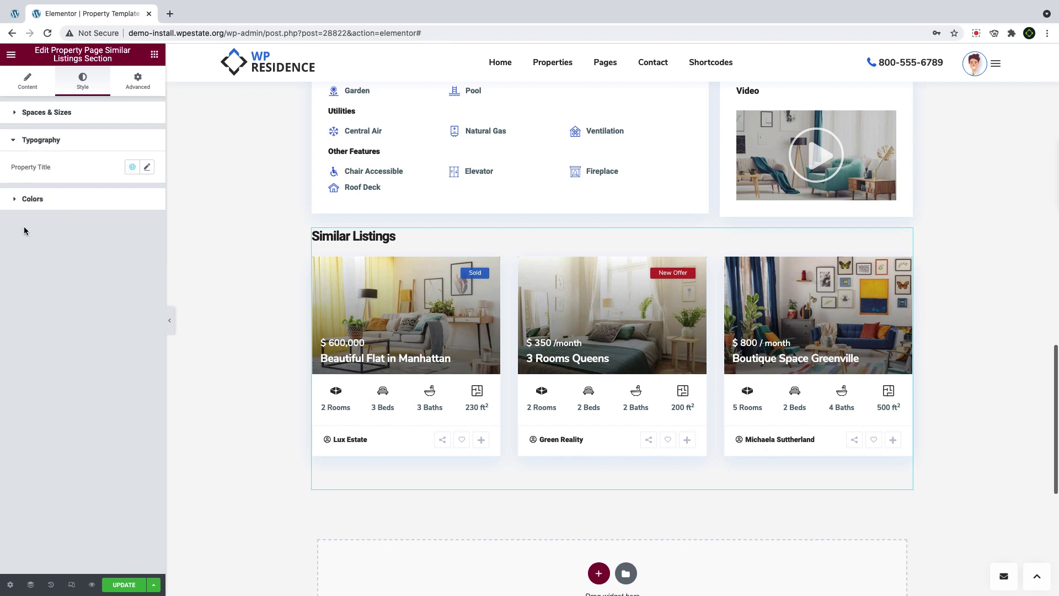
left_click(148, 168)
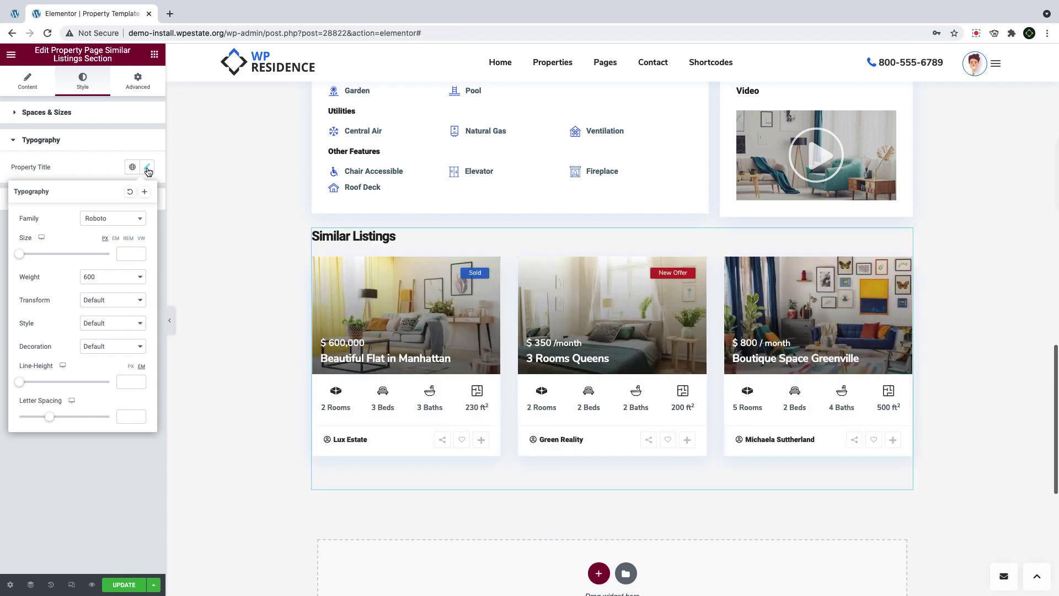
left_click(147, 167)
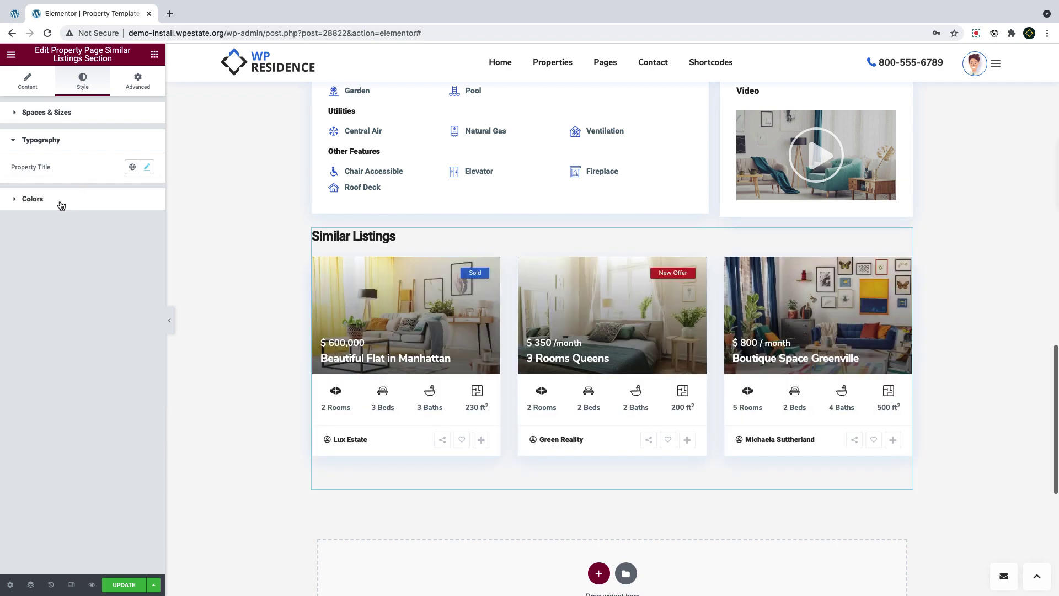
Give the Similar Listings section a 45 px top margin
left_click(612, 215)
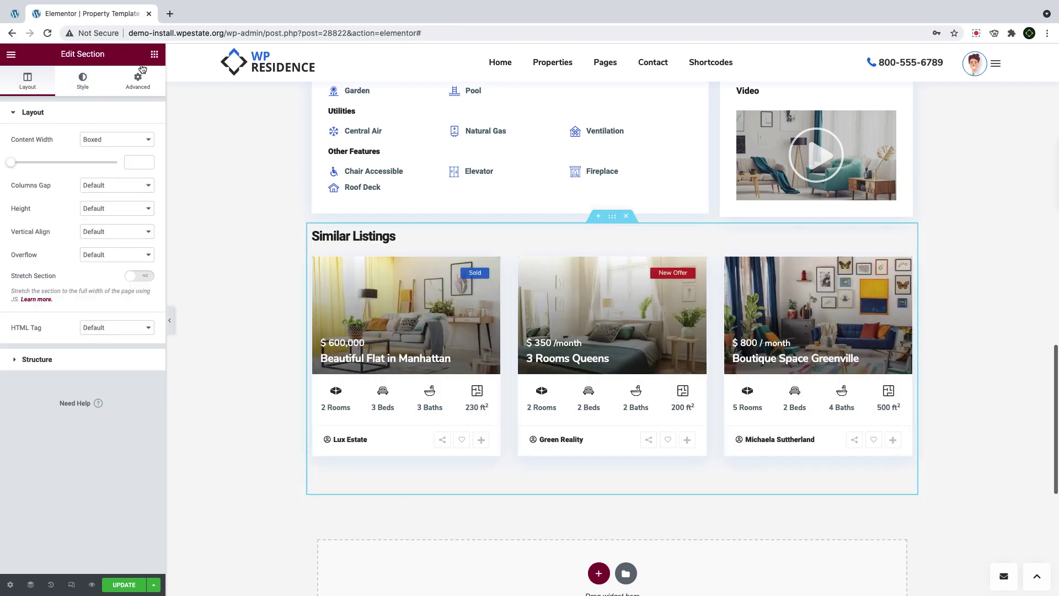
left_click(139, 81)
left_click(22, 153)
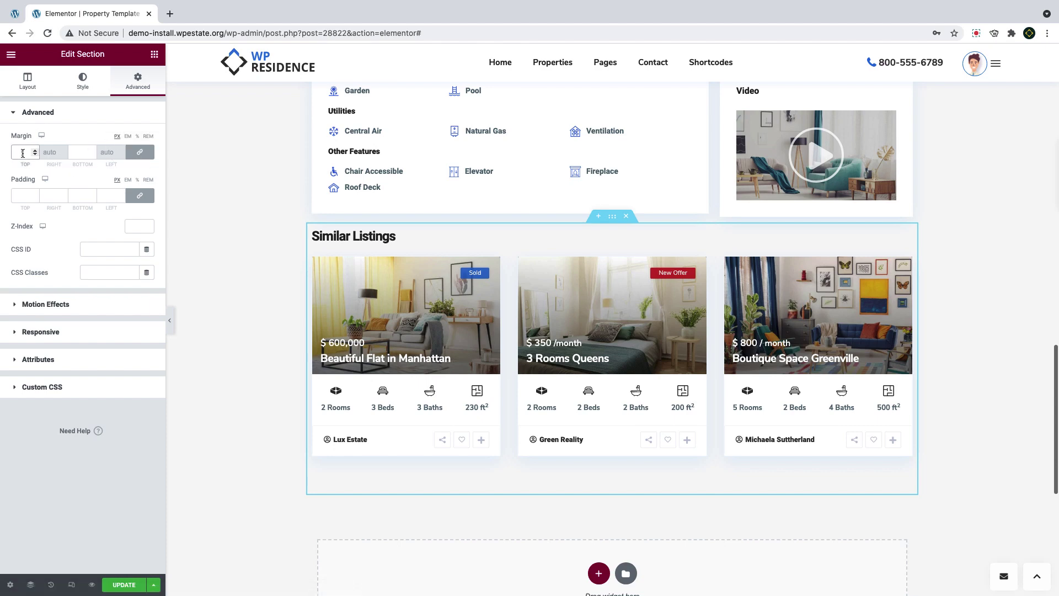
type("45")
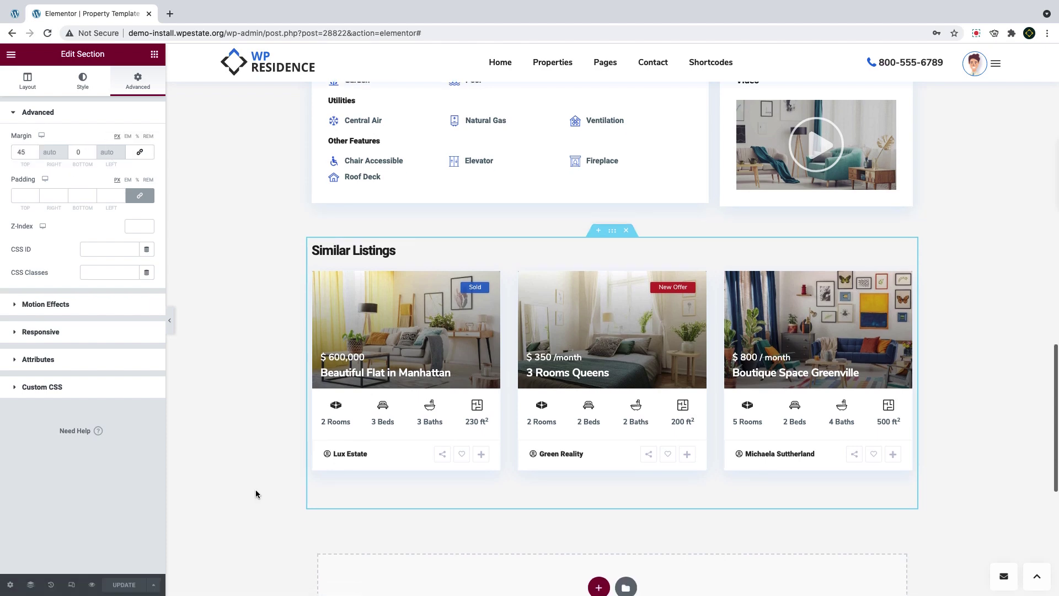
Add a one-column section with Full Width content and Stretch Section enabled
scroll(315, 487, "down", 3)
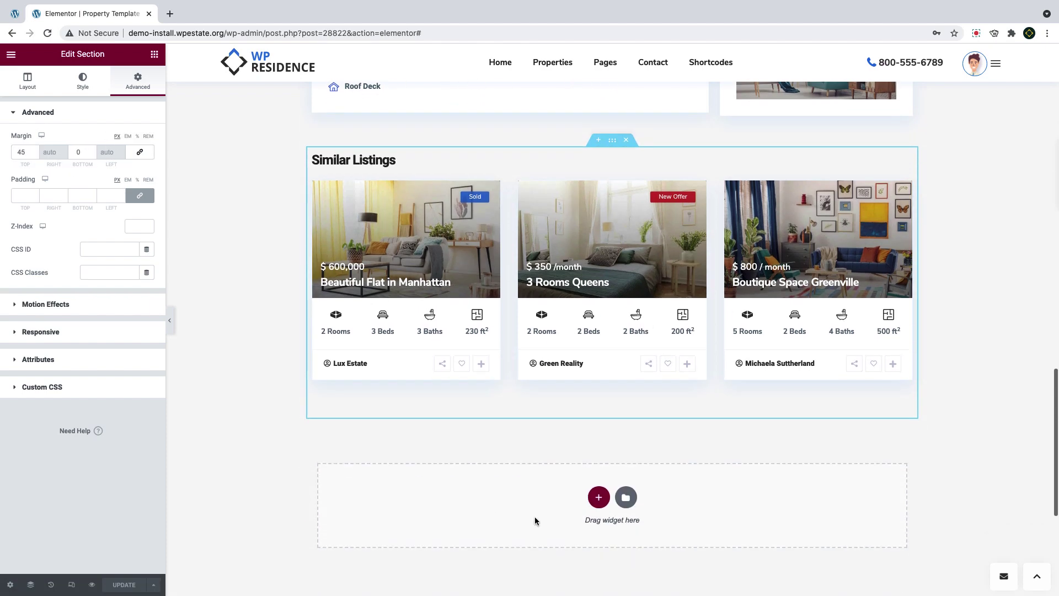
left_click(598, 499)
left_click(455, 524)
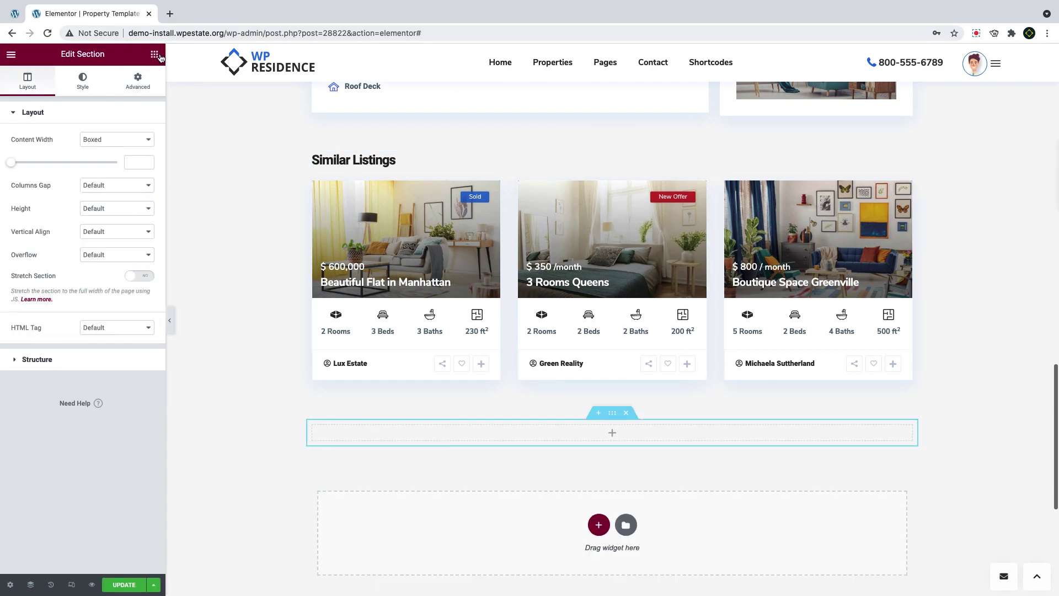
left_click(119, 139)
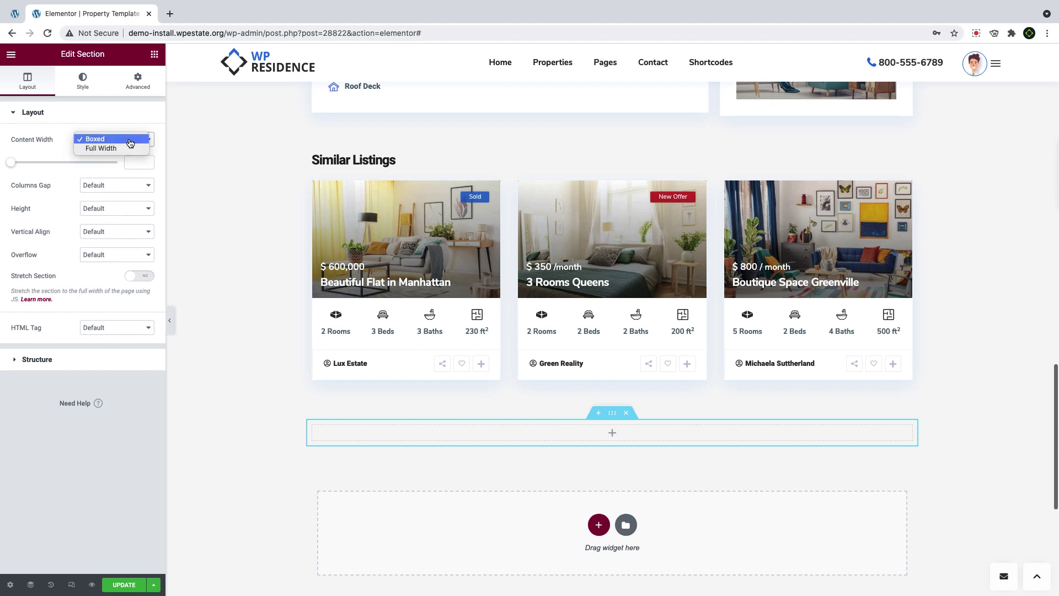
left_click(120, 149)
left_click(142, 253)
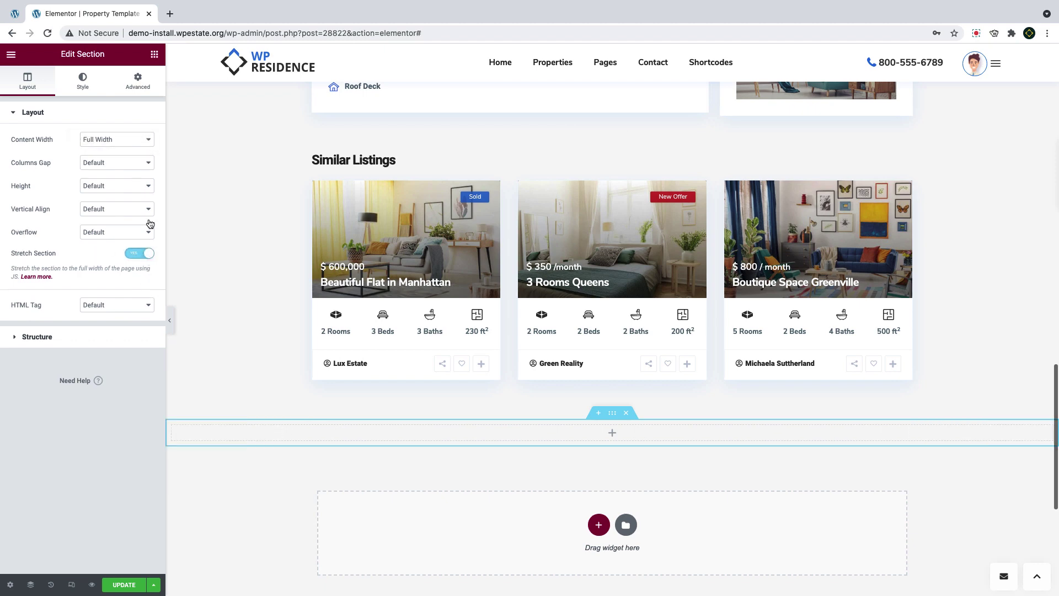
left_click(105, 165)
key("Escape")
left_click(155, 54)
scroll(92, 309, "down", 10)
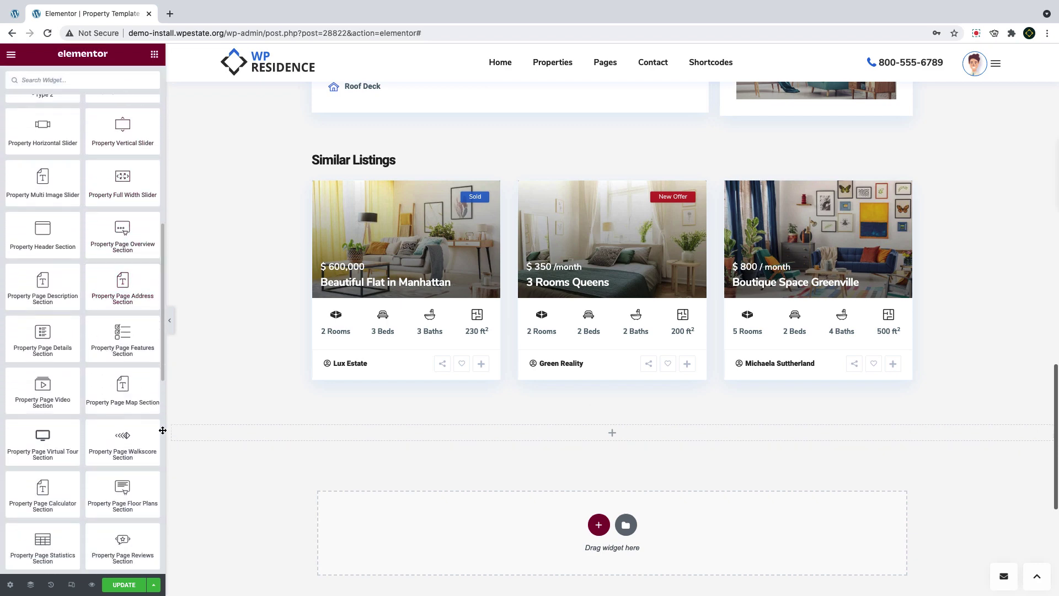
Place the Property Page Map Section in the new section with content area padding 0
left_click_drag(122, 433, 275, 434)
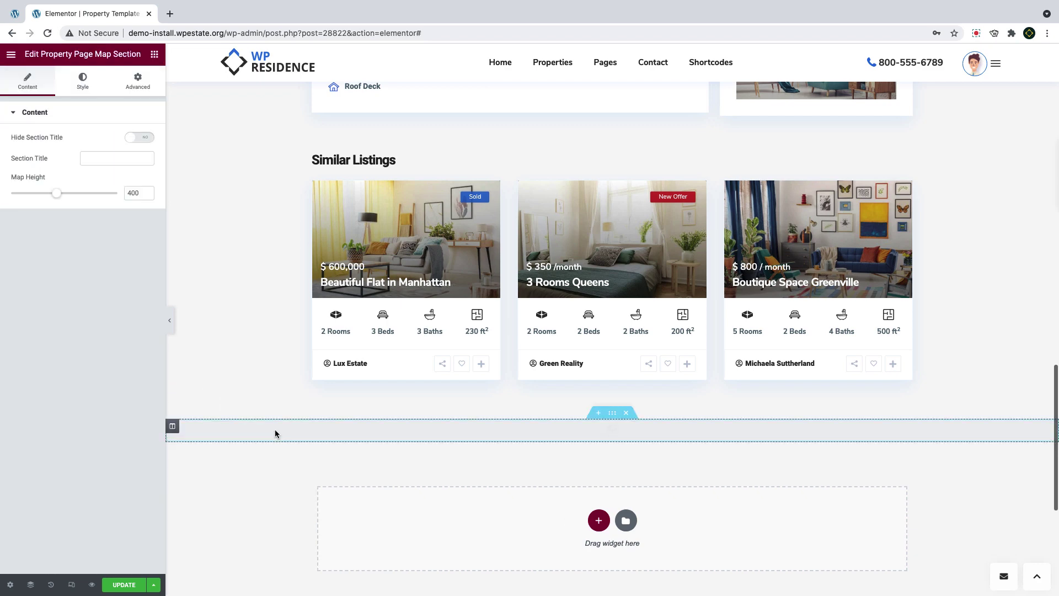
left_click(148, 142)
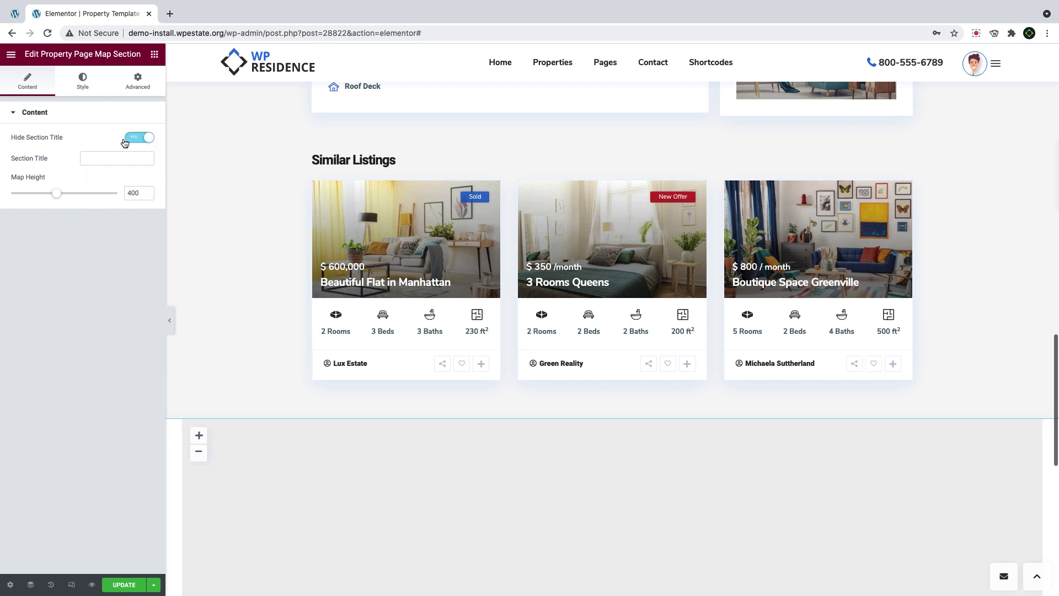
left_click(133, 139)
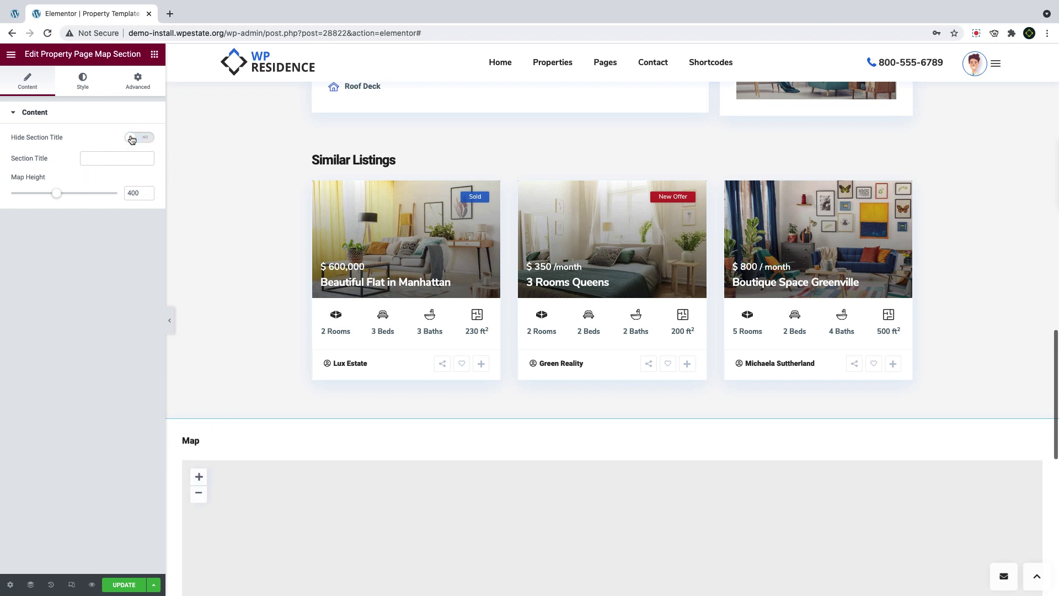
left_click(86, 87)
left_click(87, 172)
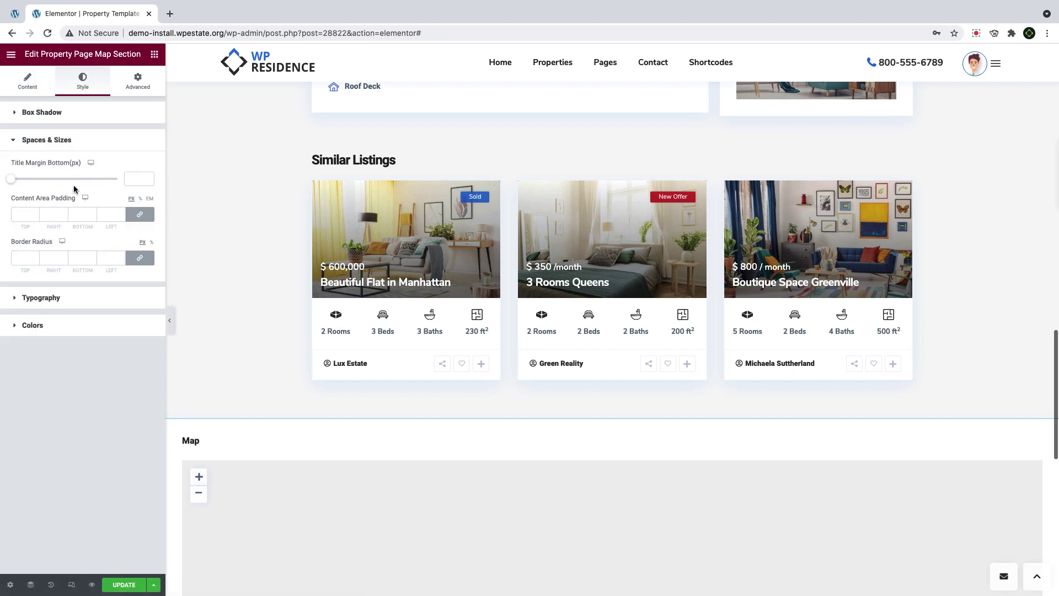
left_click(14, 217)
type("0")
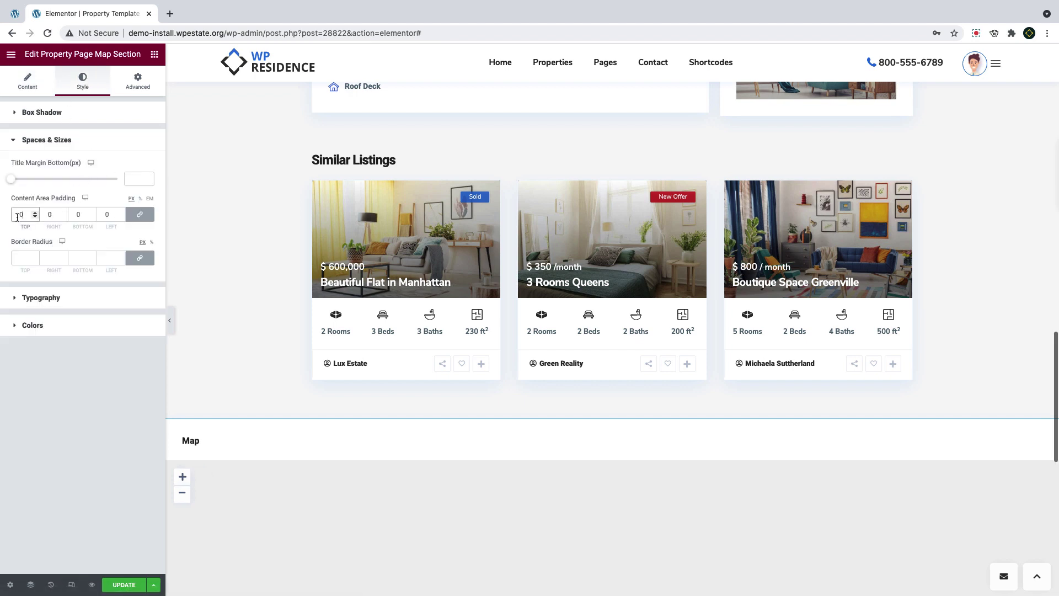
Hide the map's section title and click UPDATE to save the template
left_click(29, 85)
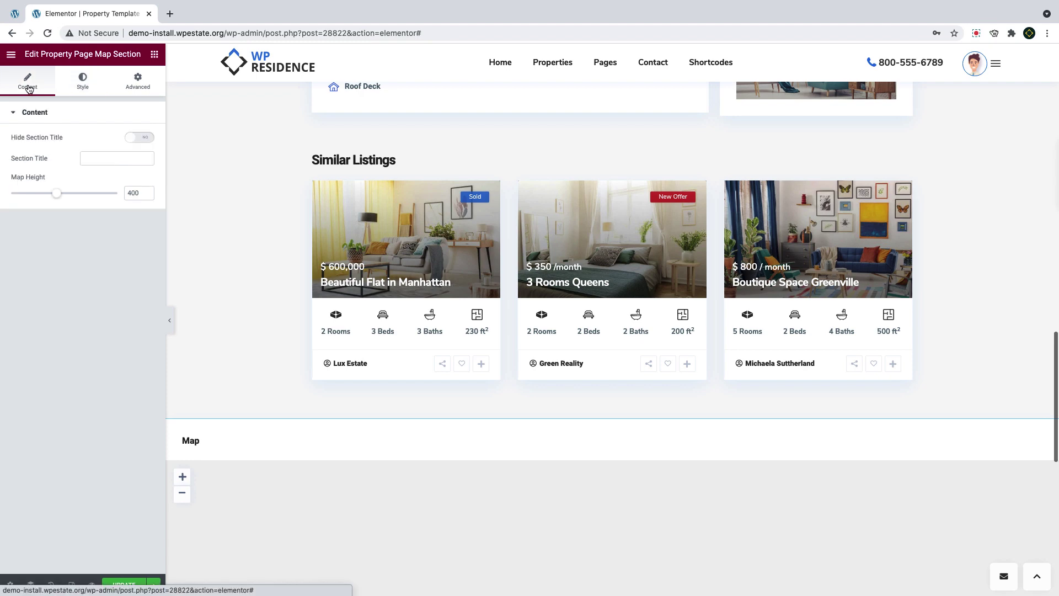
left_click(150, 139)
scroll(229, 312, "down", 4)
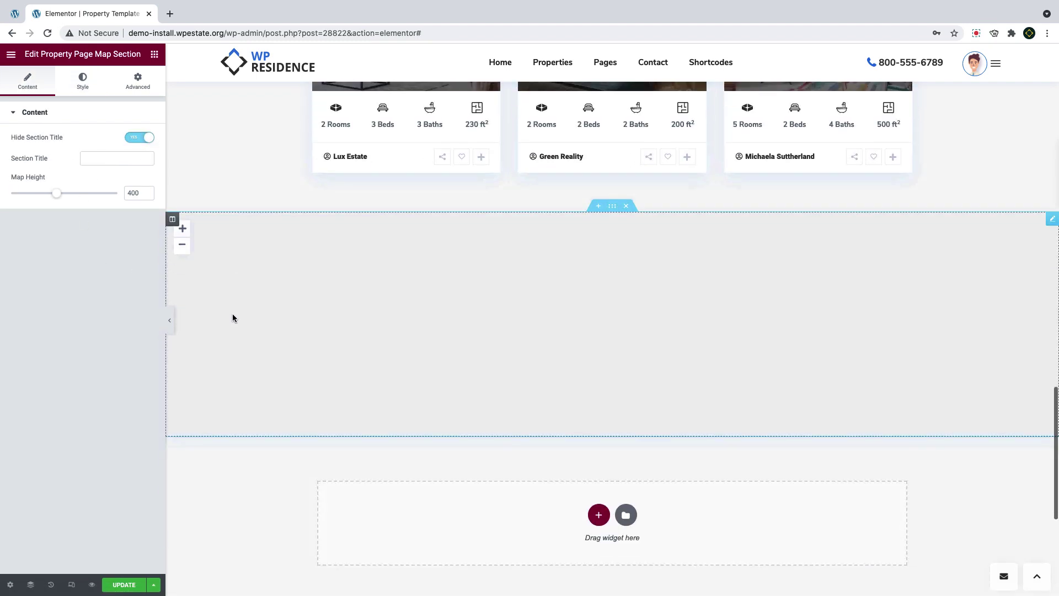
scroll(233, 311, "up", 4)
left_click(110, 589)
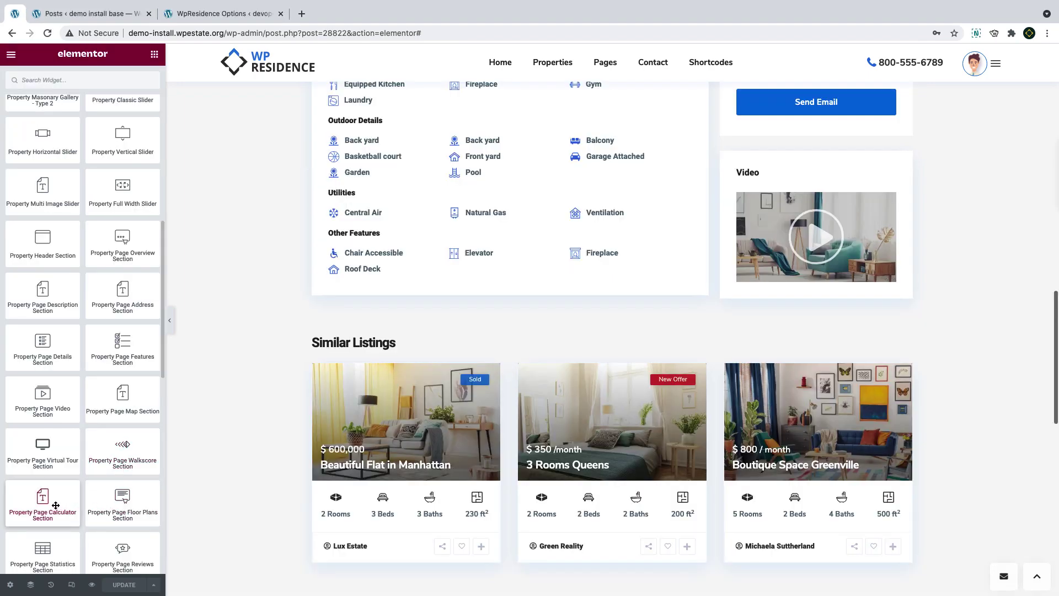
Scroll through the remaining property page widgets in the Elementor template
scroll(55, 504, "down", 1)
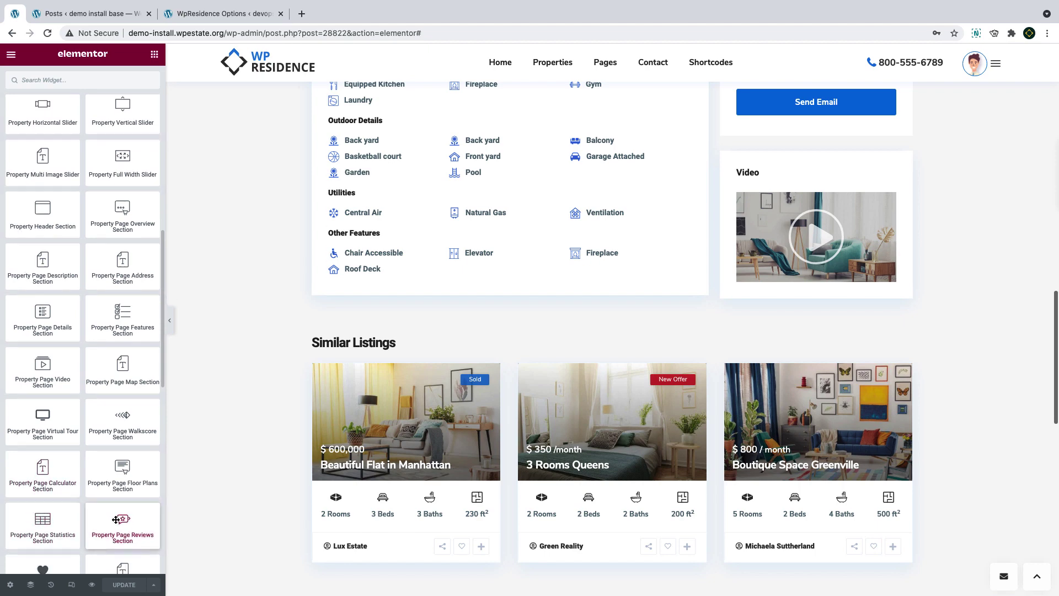
scroll(122, 468, "down", 3)
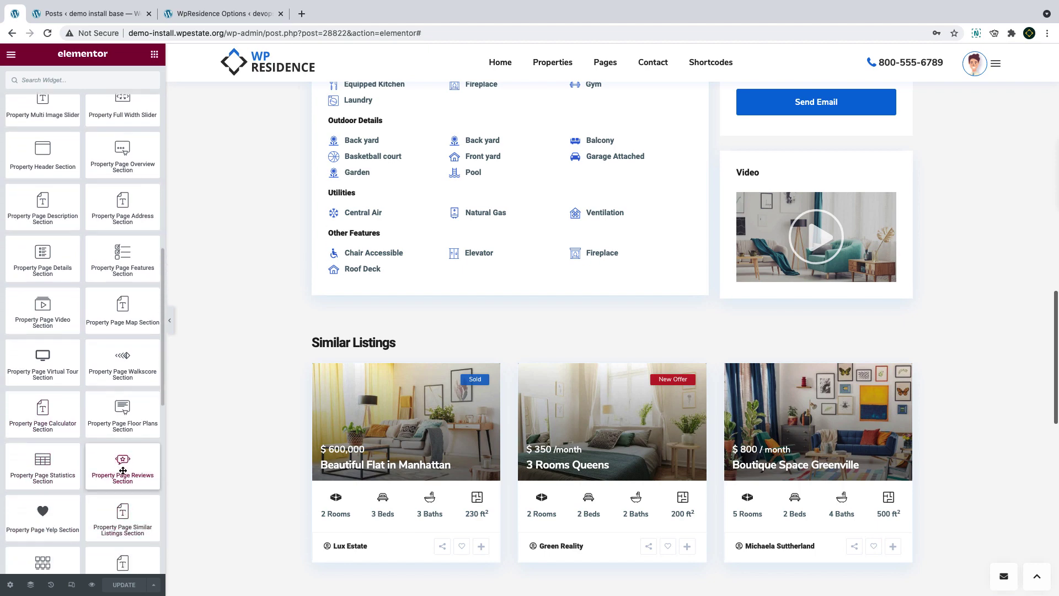
scroll(58, 521, "down", 3)
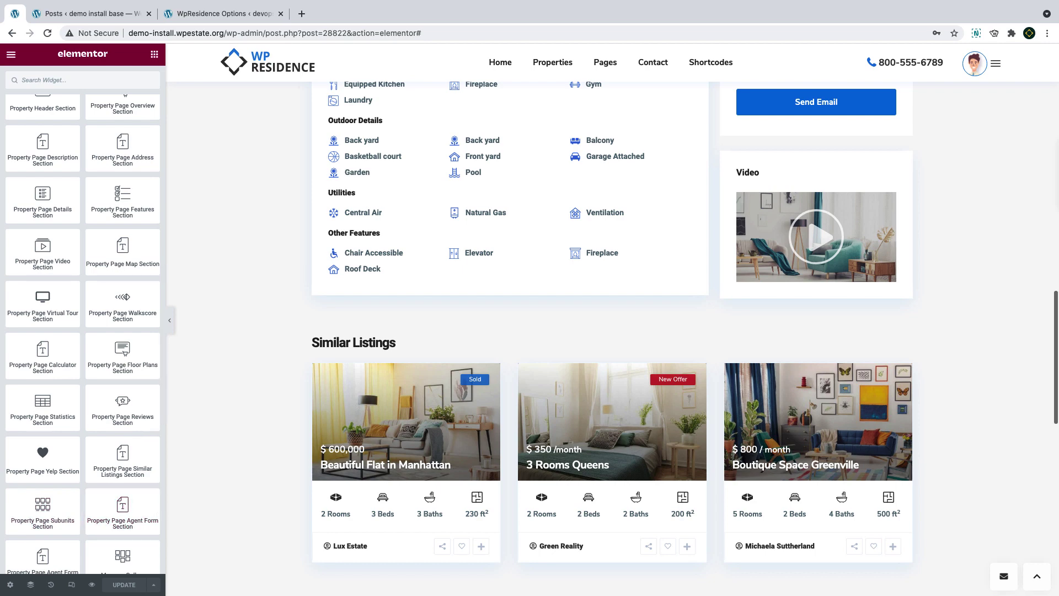
Choose Property Template Custom Design as the property page template, with no sidebar
key("ctrl+Tab")
left_click_drag(393, 214, 241, 221)
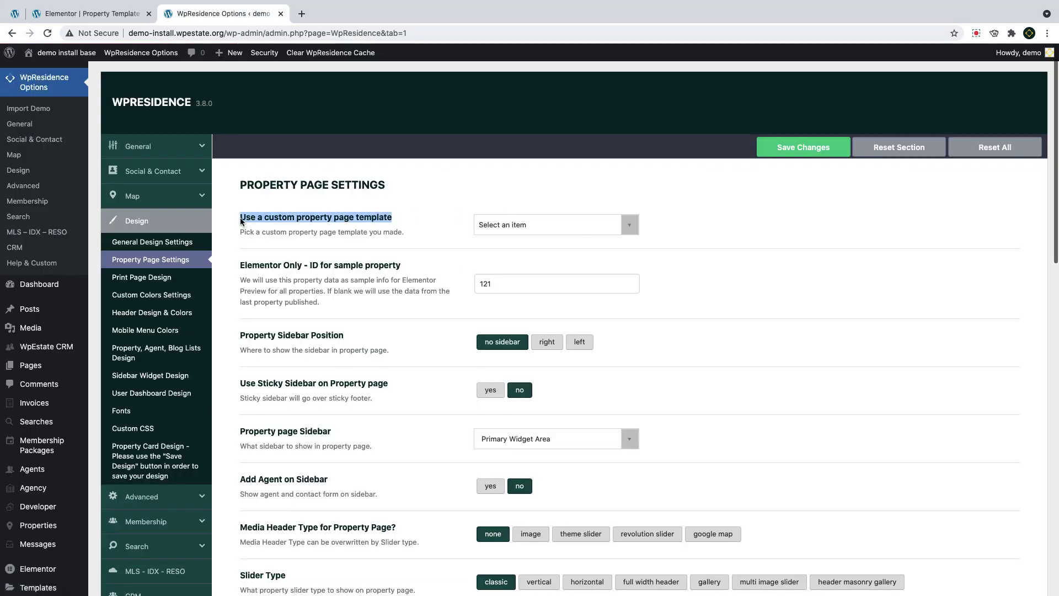
left_click(535, 225)
left_click(527, 276)
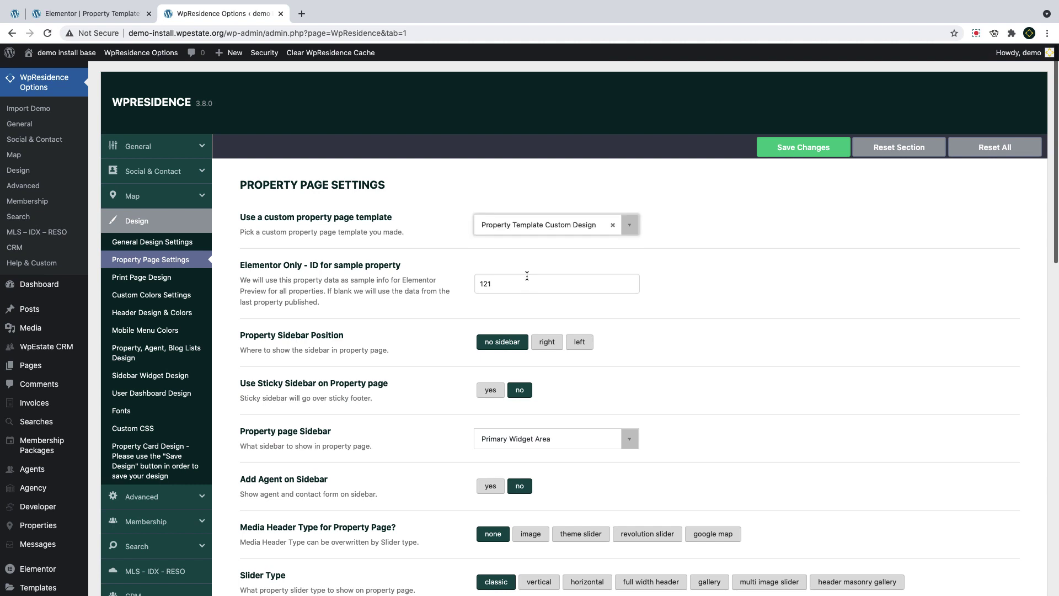
scroll(528, 275, "down", 2)
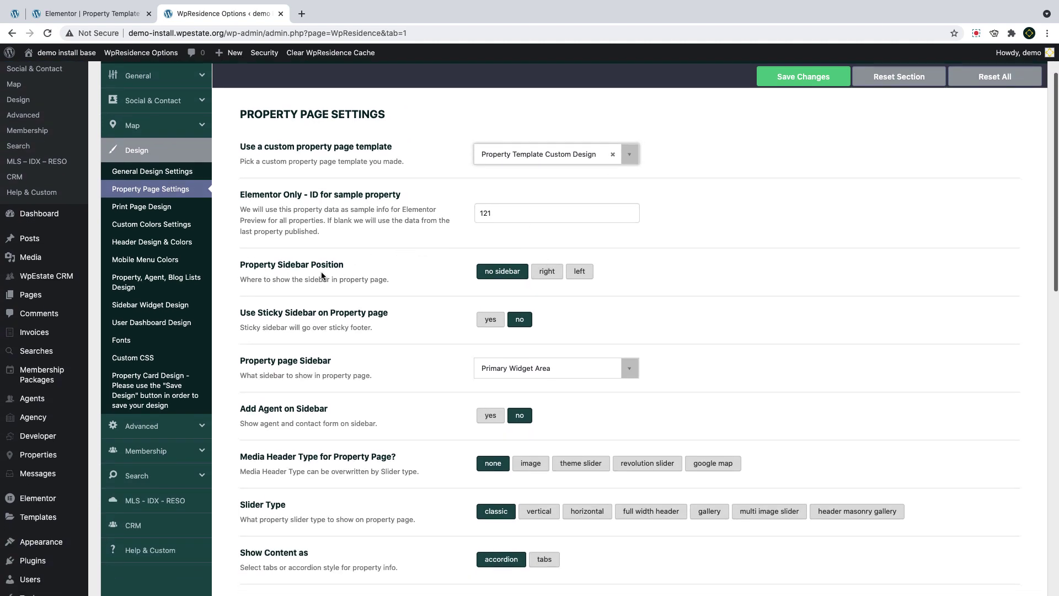
left_click_drag(347, 269, 238, 270)
left_click(477, 270)
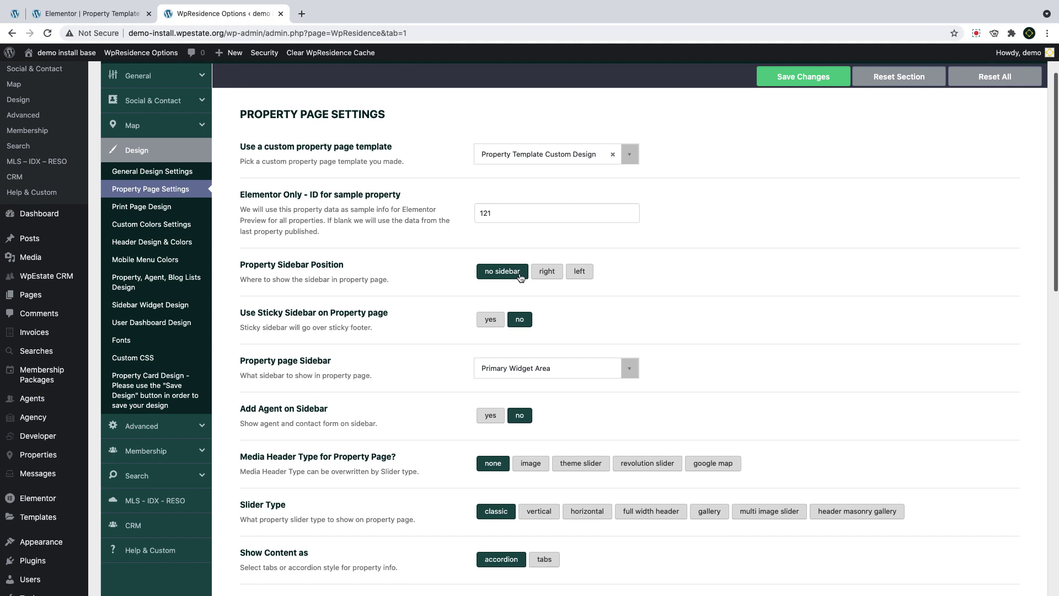
Review the Add Agent on Sidebar and slider options, keeping no media header
scroll(432, 240, "down", 3)
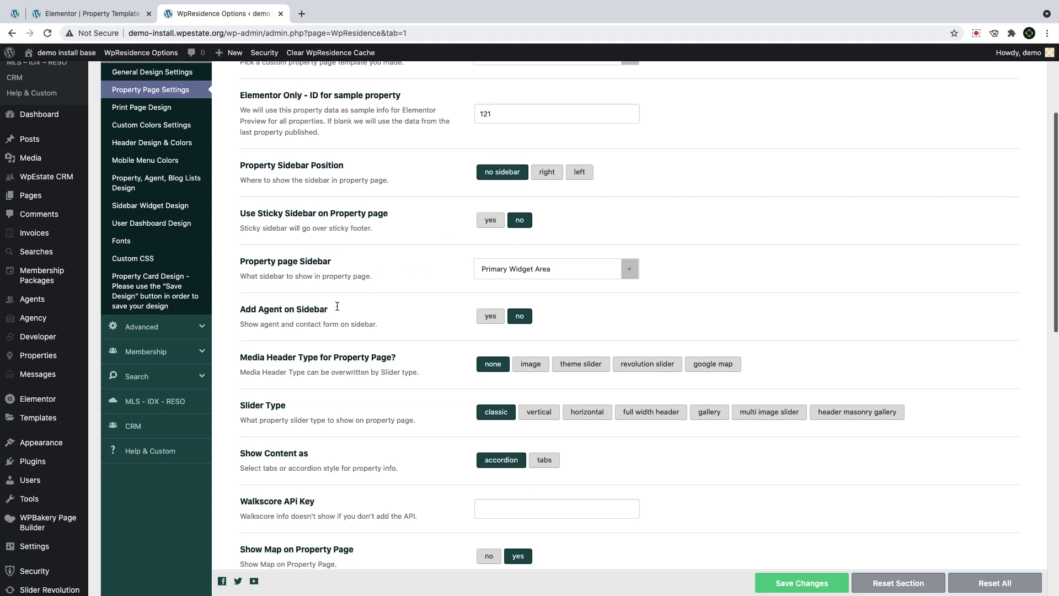
left_click_drag(337, 306, 244, 308)
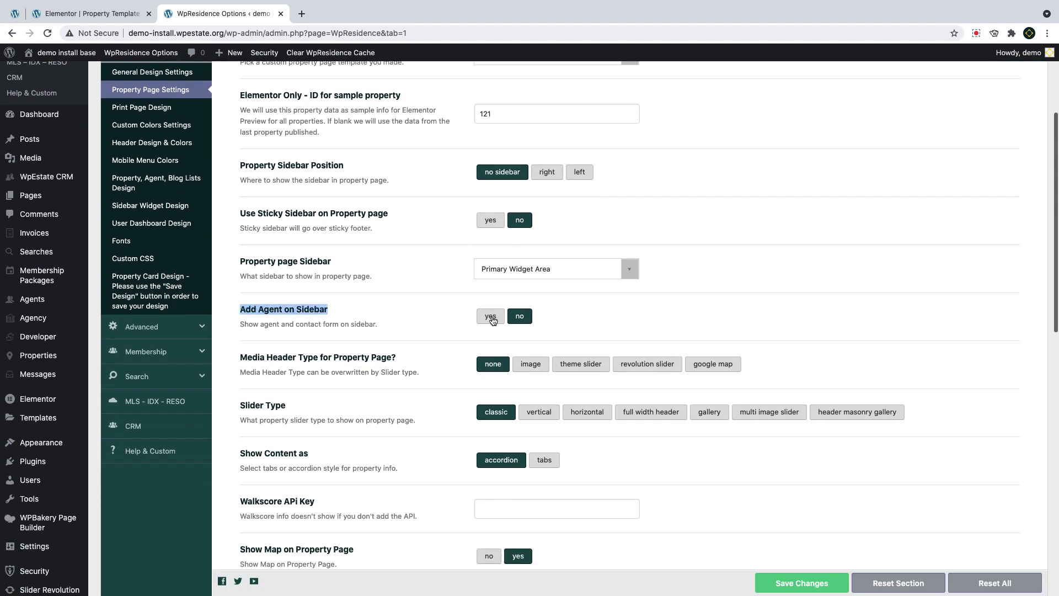
scroll(485, 309, "down", 3)
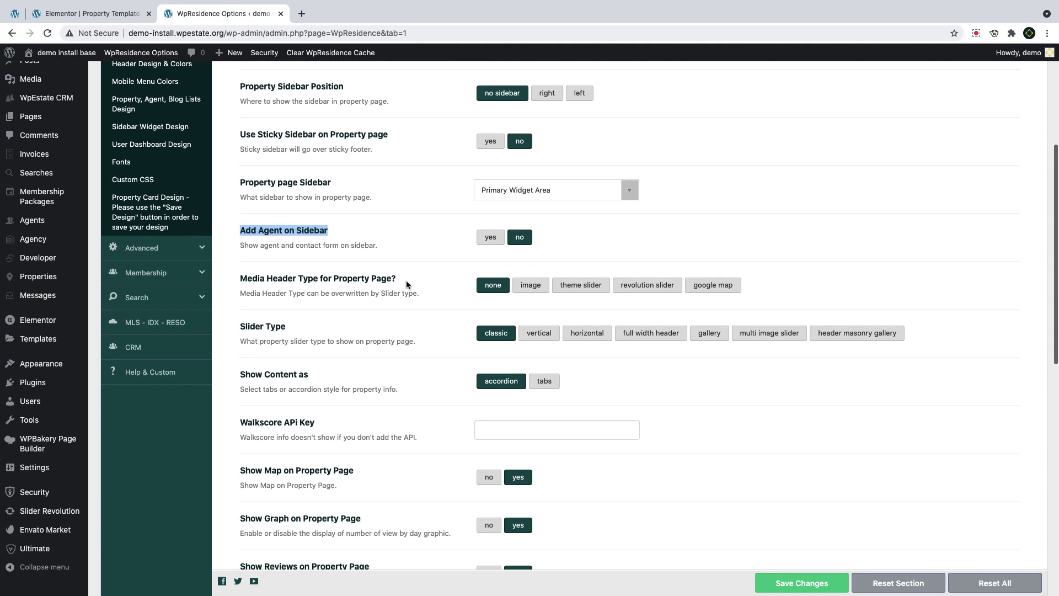
left_click_drag(396, 279, 236, 279)
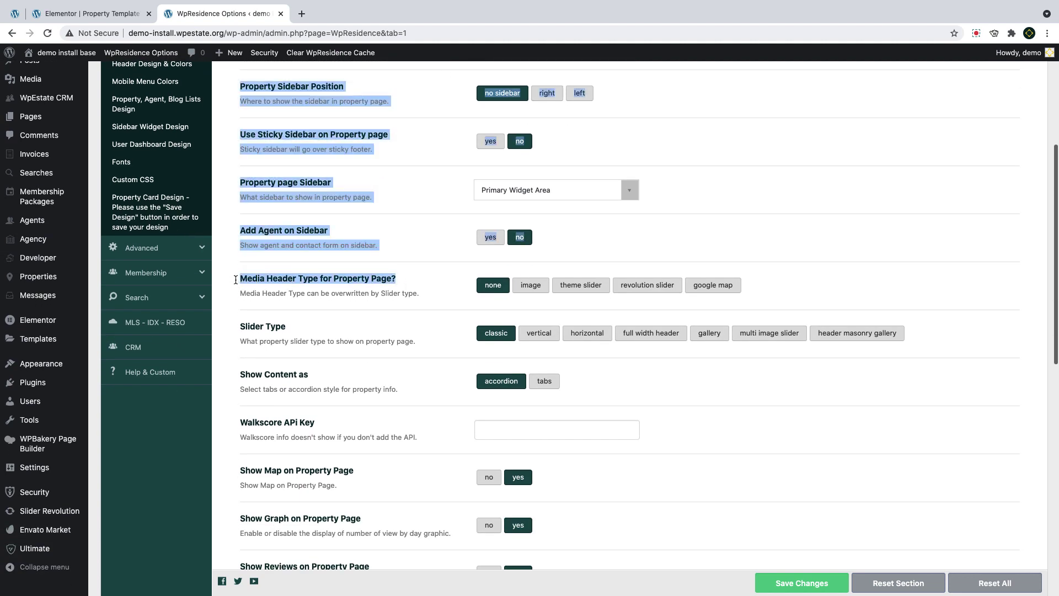
left_click(492, 291)
left_click_drag(254, 335, 241, 338)
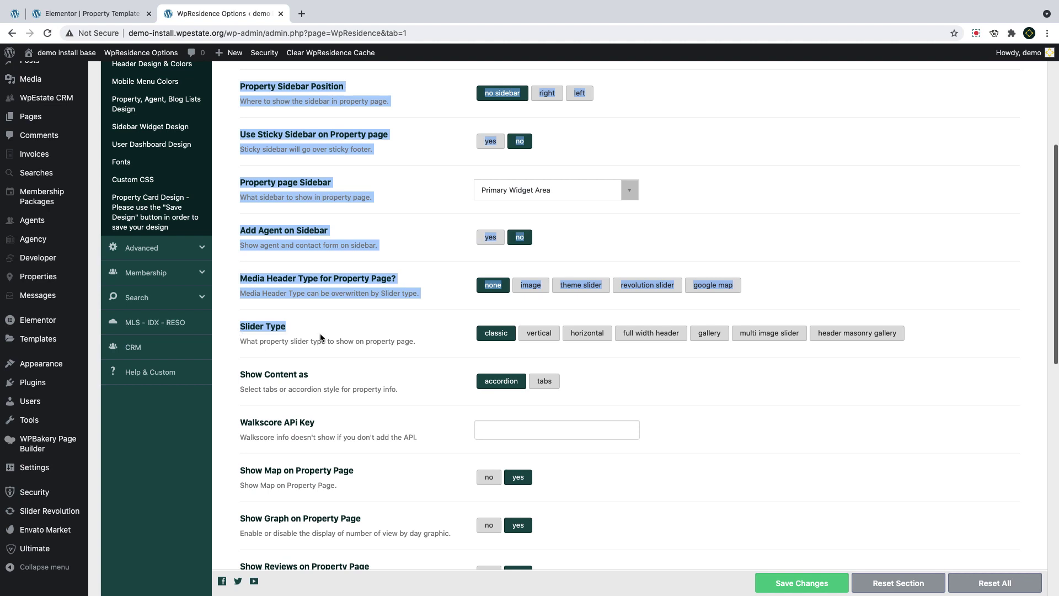
left_click(320, 338)
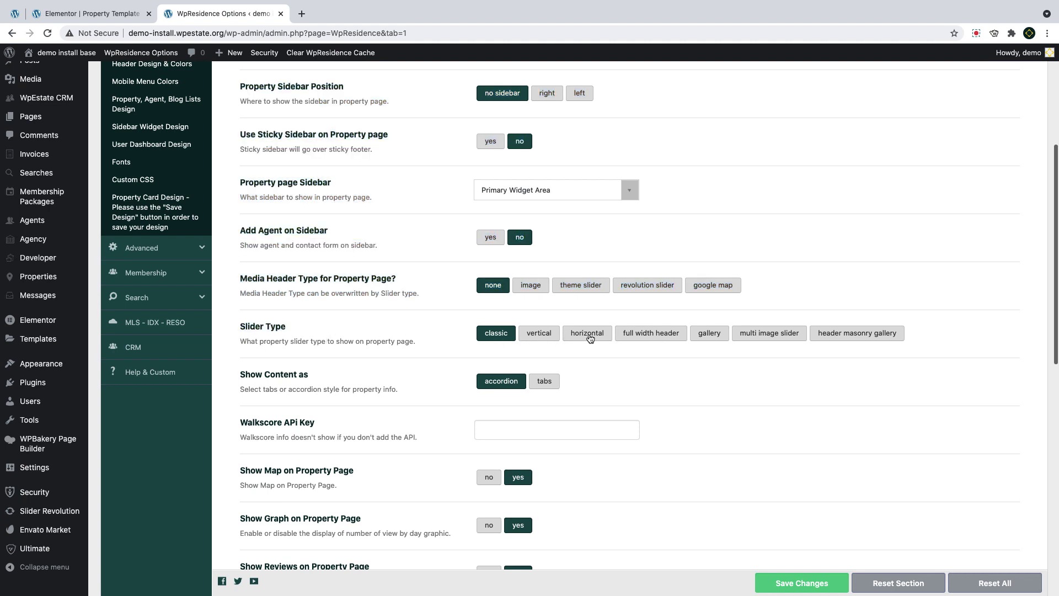
Keep Show Contact Form and Crop Images on lightbox enabled, then save the settings
scroll(590, 337, "down", 5)
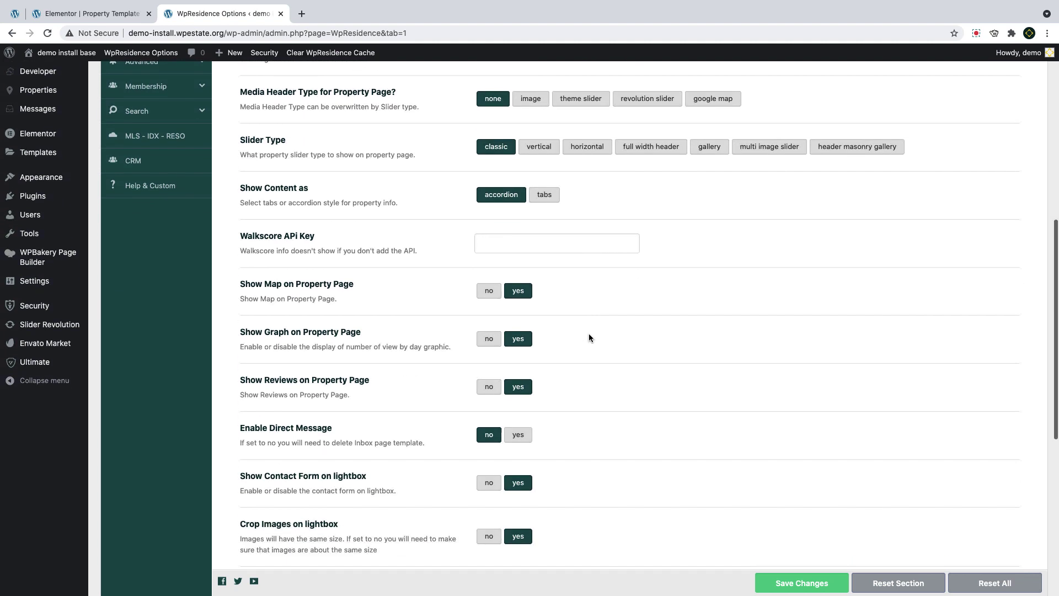
scroll(588, 338, "down", 3)
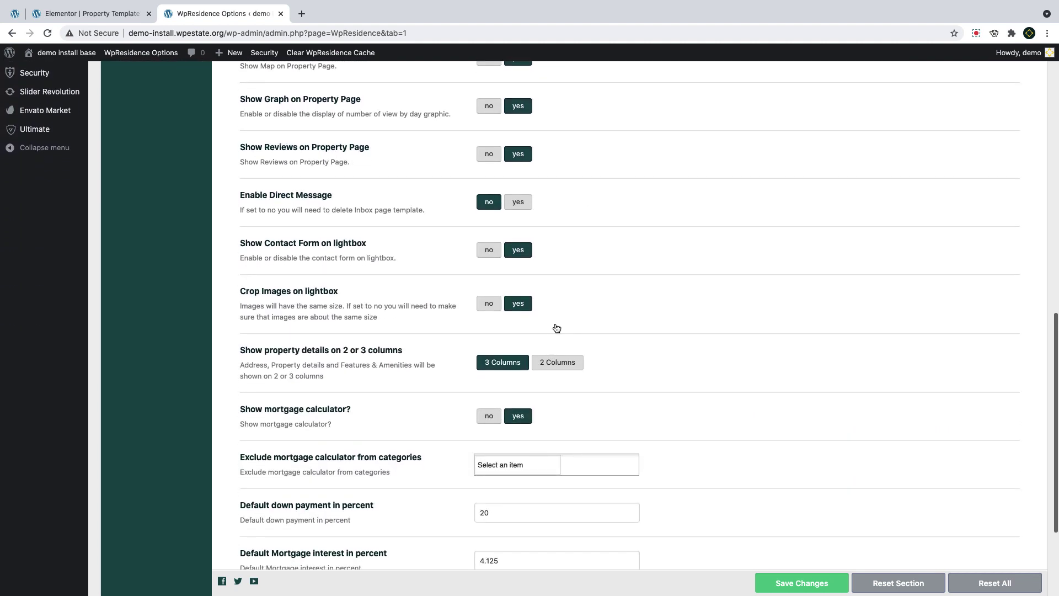
left_click_drag(387, 247, 239, 243)
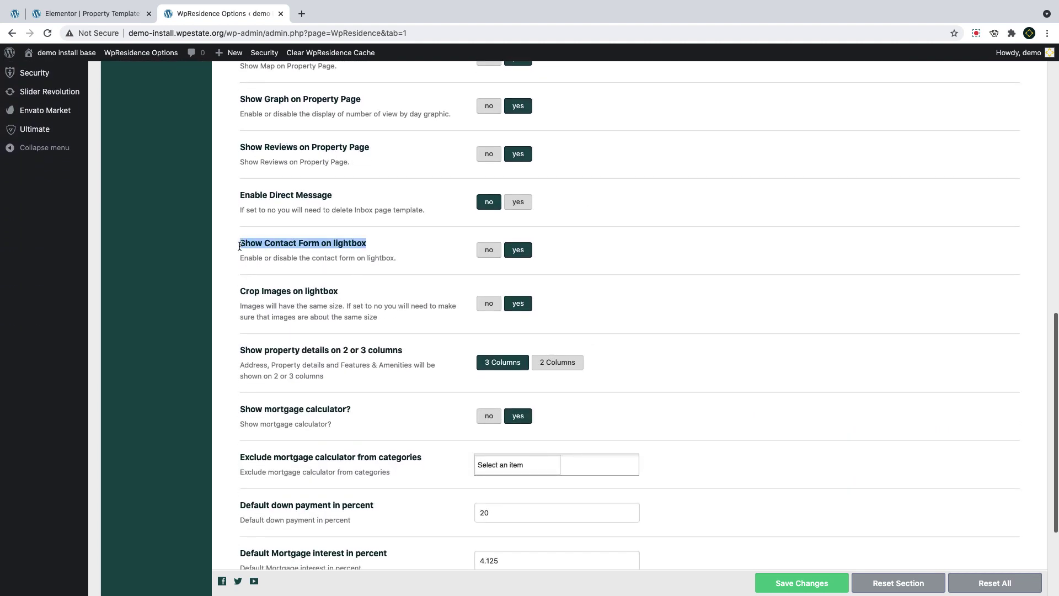
left_click(497, 254)
left_click(515, 253)
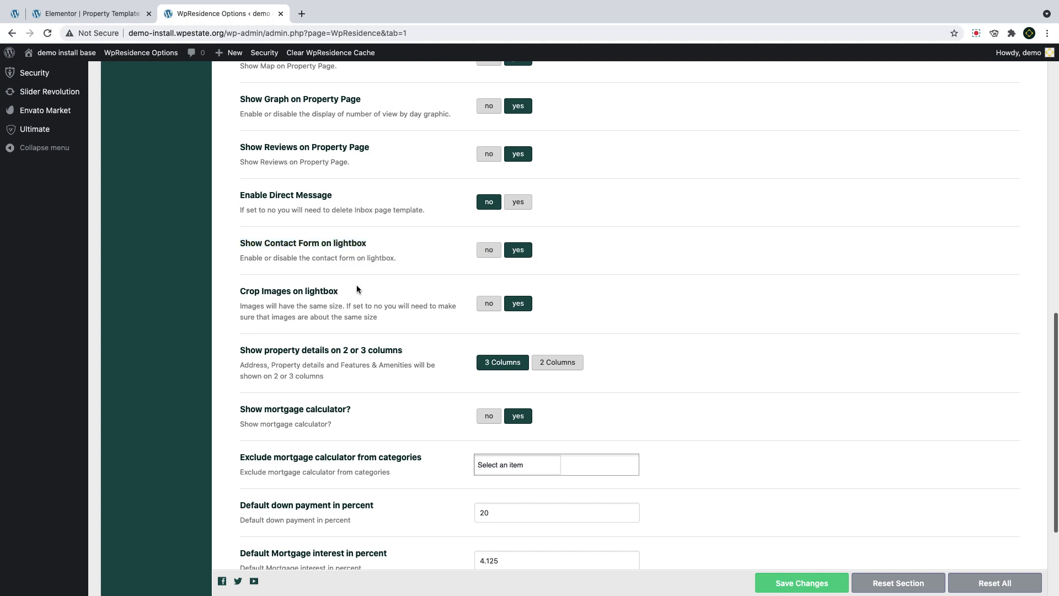
left_click_drag(357, 289, 491, 304)
left_click(488, 303)
left_click(518, 307)
scroll(518, 306, "up", 20)
left_click(788, 150)
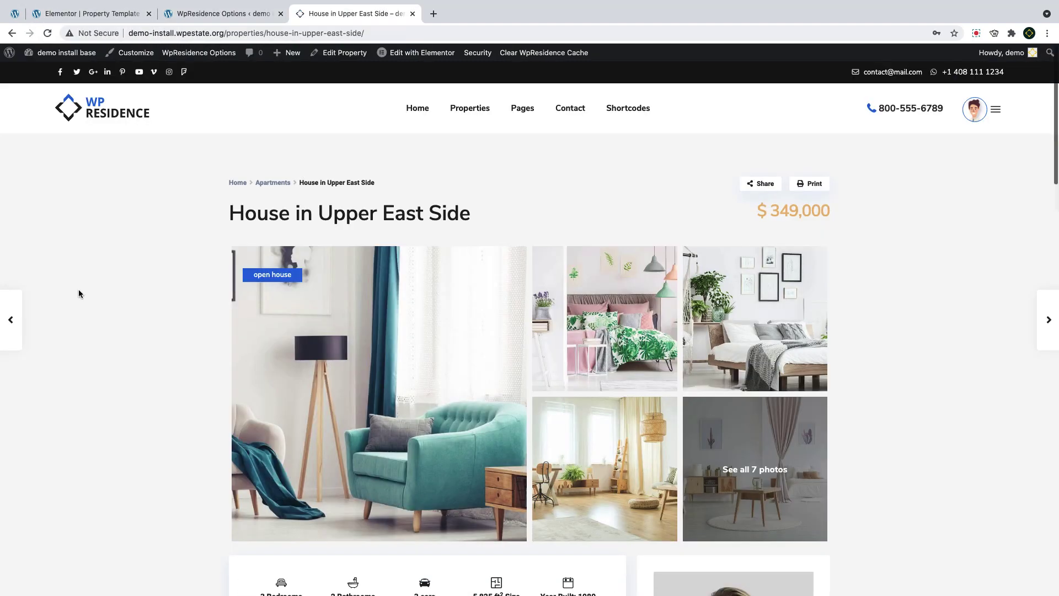
Scroll down the House in Upper East Side property page and back to the top
scroll(79, 293, "down", 5)
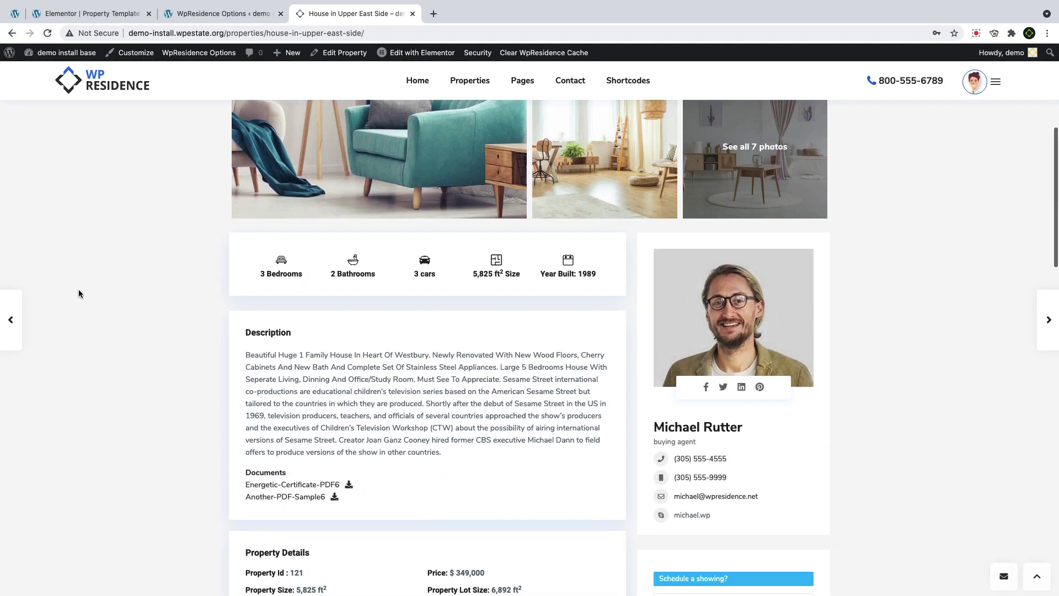
scroll(78, 293, "down", 5)
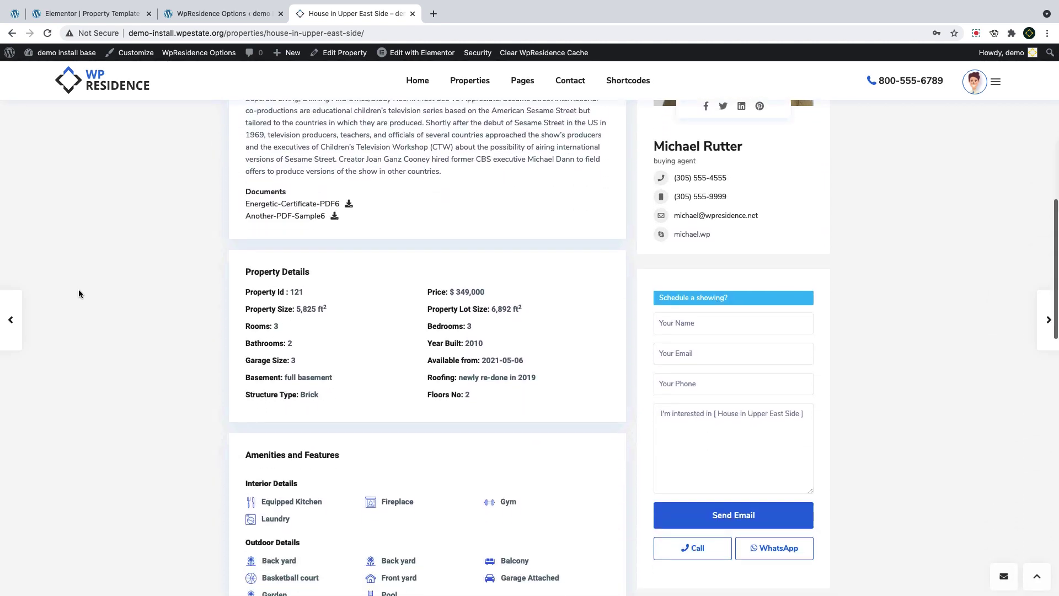
scroll(78, 293, "down", 3)
scroll(78, 293, "up", 2)
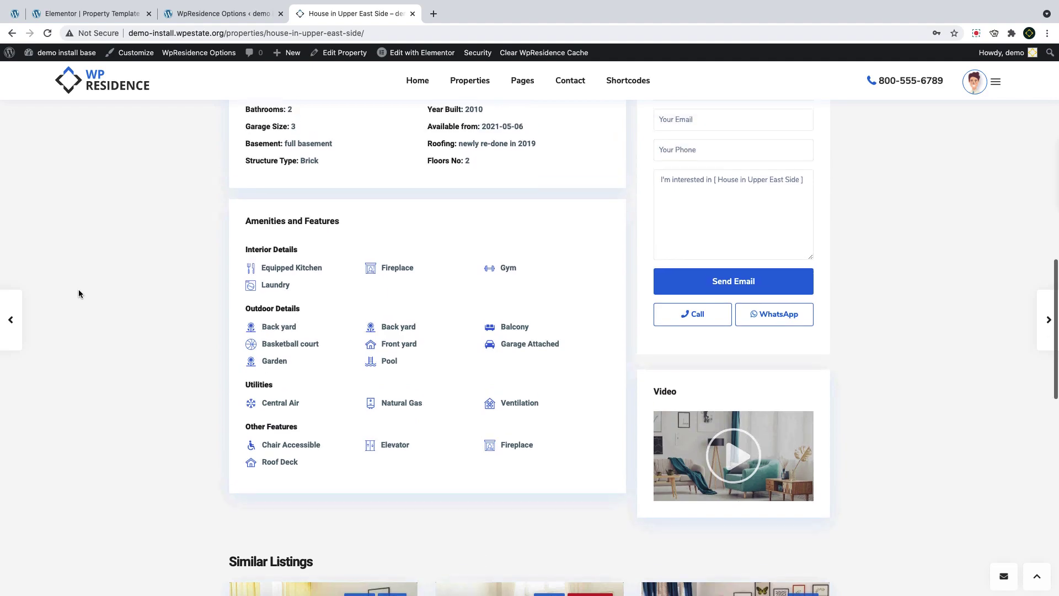
scroll(79, 293, "down", 10)
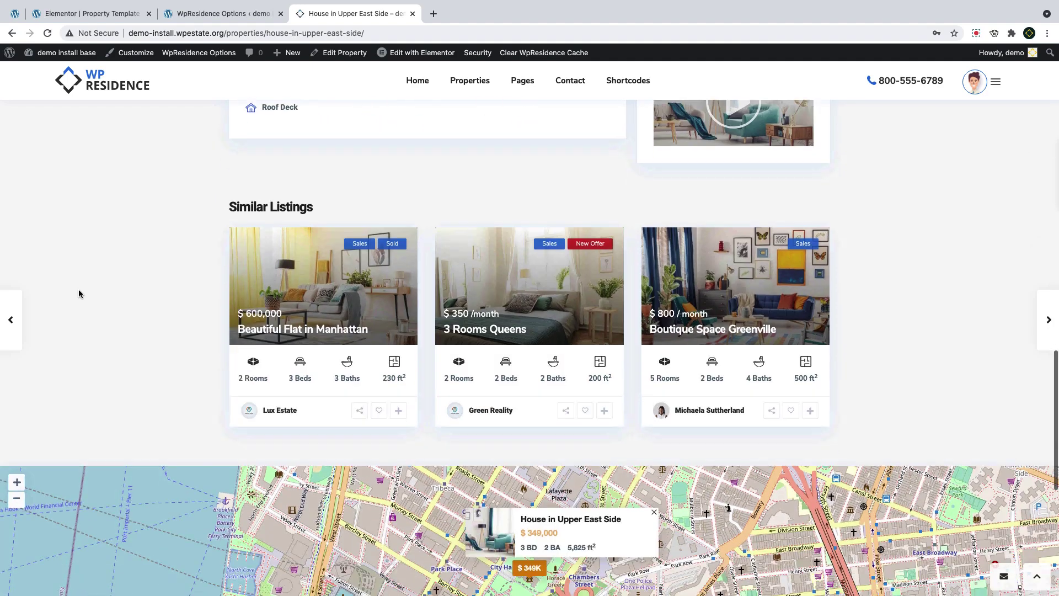
scroll(78, 293, "up", 20)
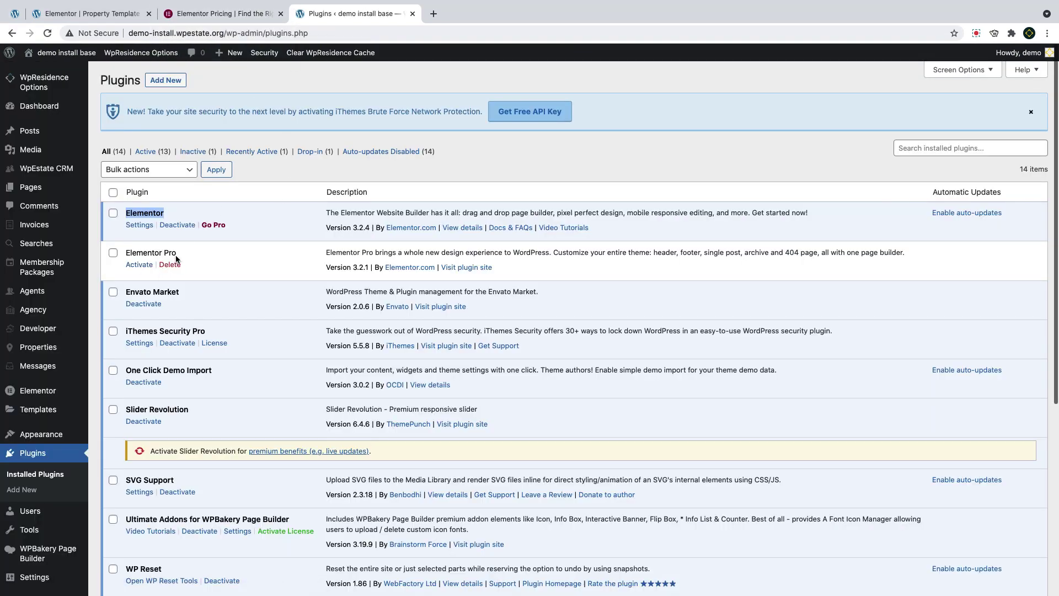
Compare Elementor pricing, noting the Essential plan's 49 per year for 1 Pro website
left_click_drag(176, 258, 125, 256)
left_click_drag(185, 21, 323, 18)
left_click_drag(264, 318, 213, 315)
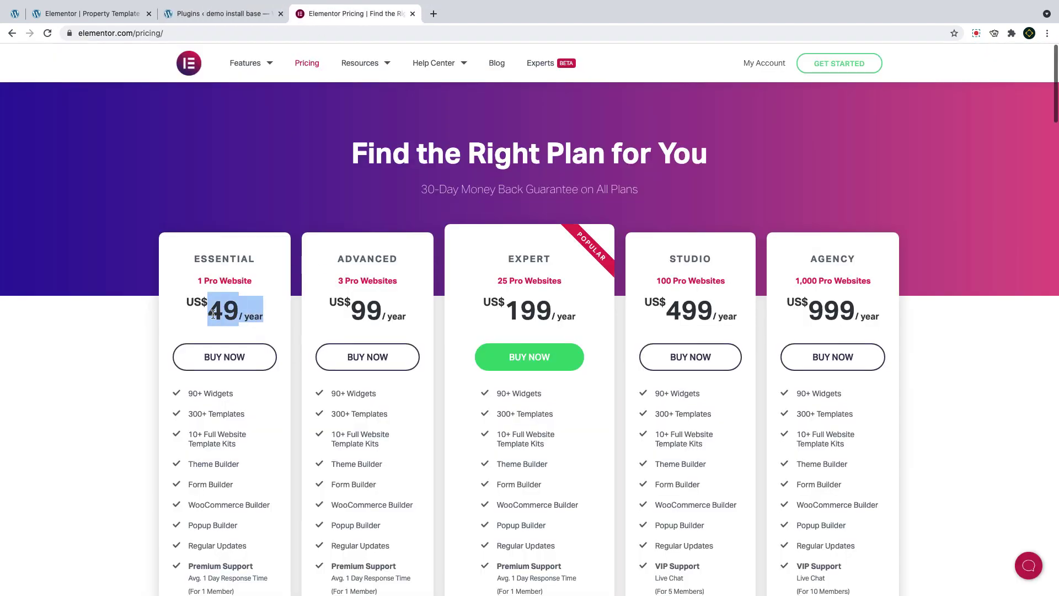
left_click_drag(257, 283, 198, 281)
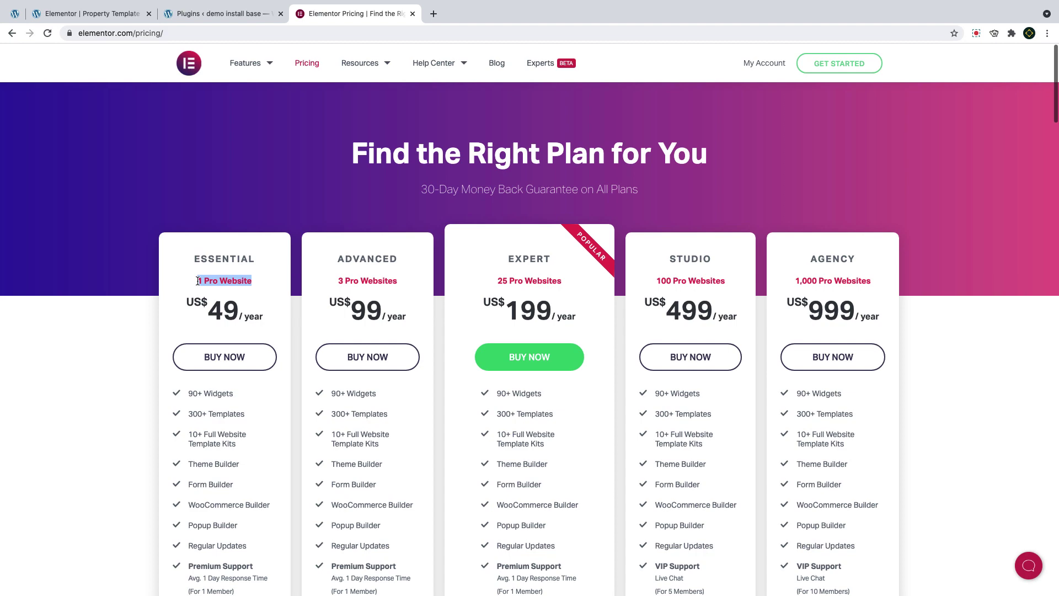
scroll(198, 281, "down", 3)
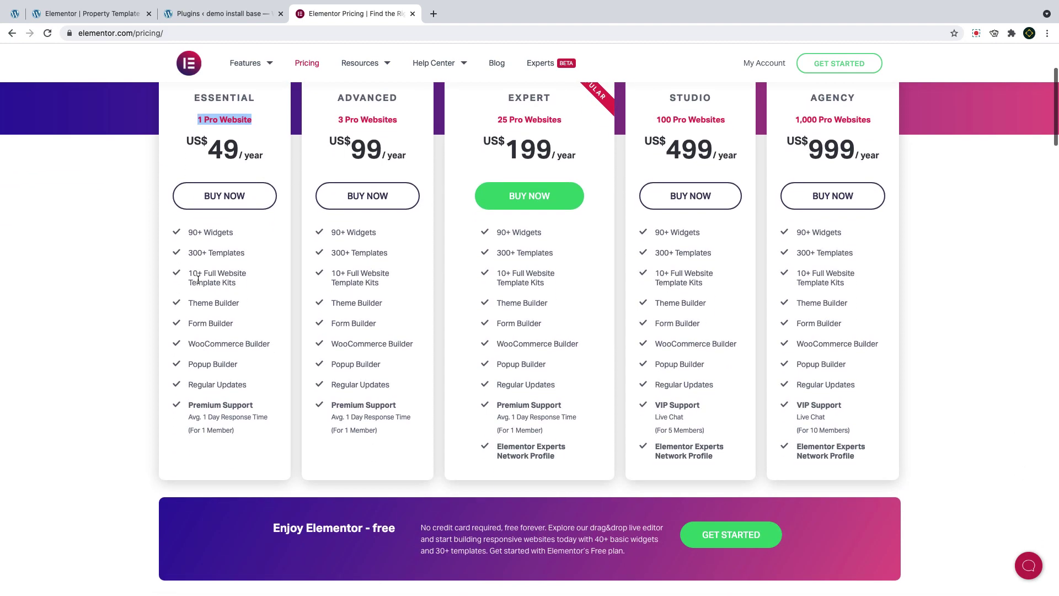
scroll(198, 280, "up", 3)
Activate the Elementor Pro plugin from the Plugins list
left_click(229, 14)
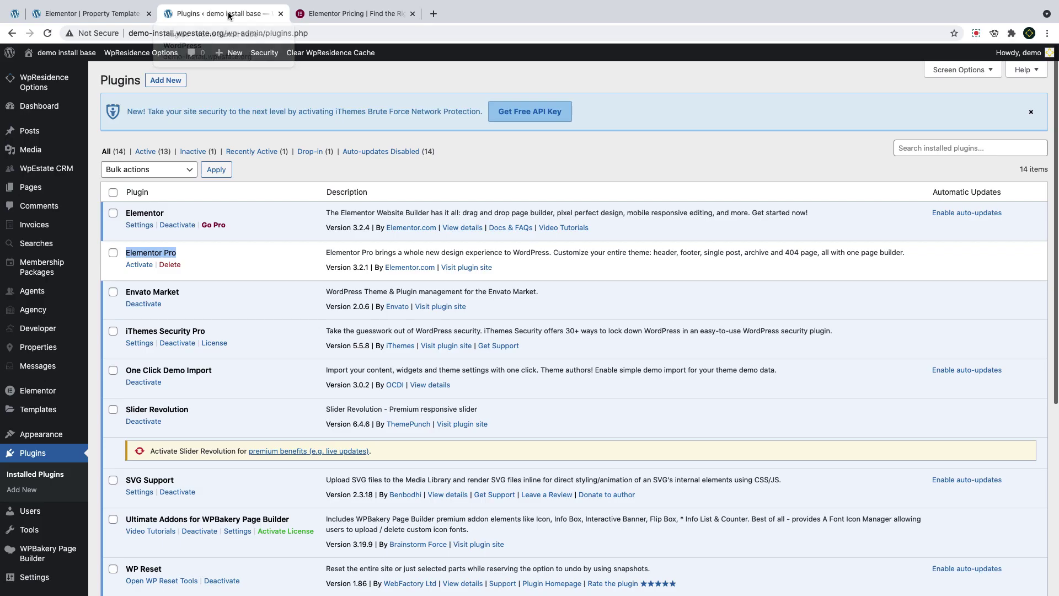
left_click(139, 265)
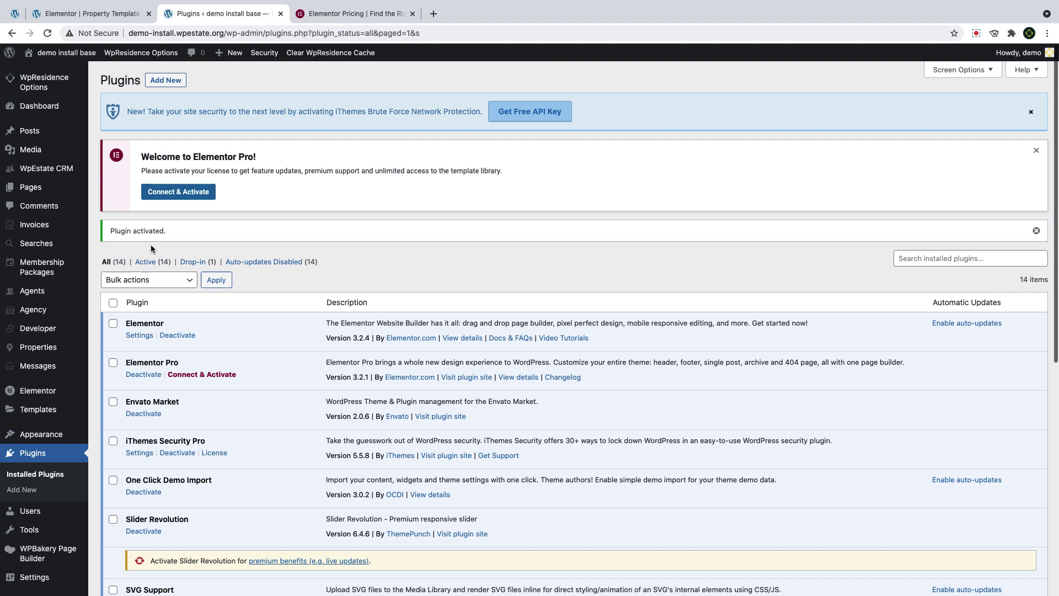
mouse_move(43, 412)
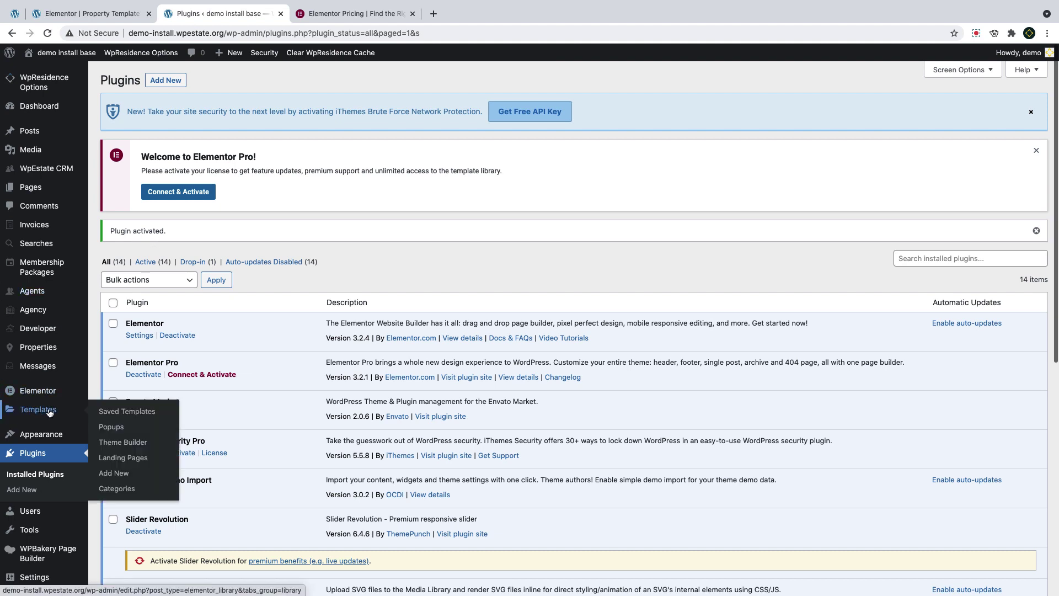
Create a Single Page theme template named 'Elementor Template for Property'
left_click(122, 442)
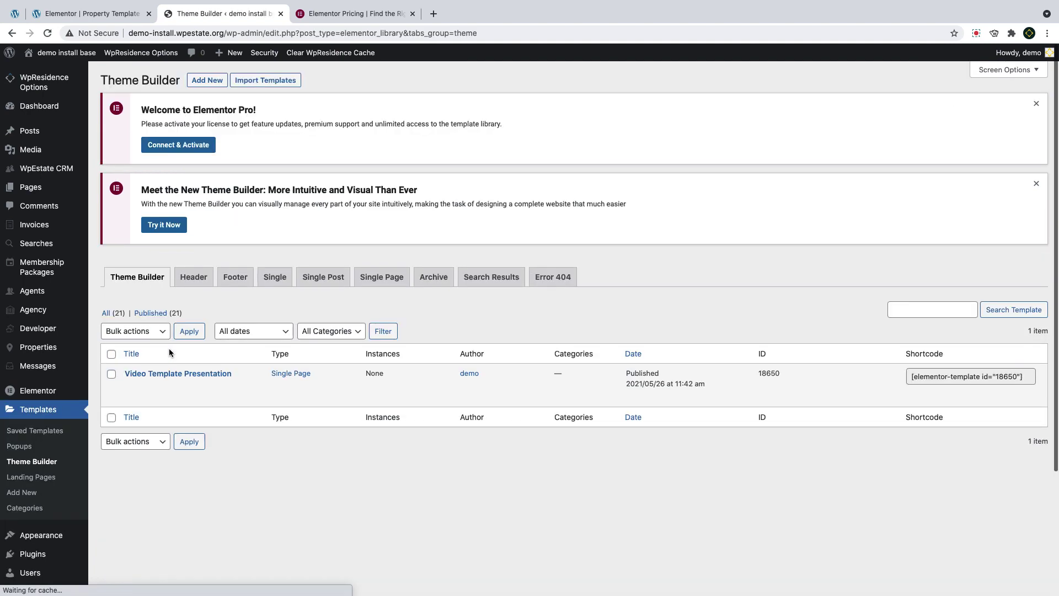
left_click(378, 280)
scroll(432, 362, "down", 3)
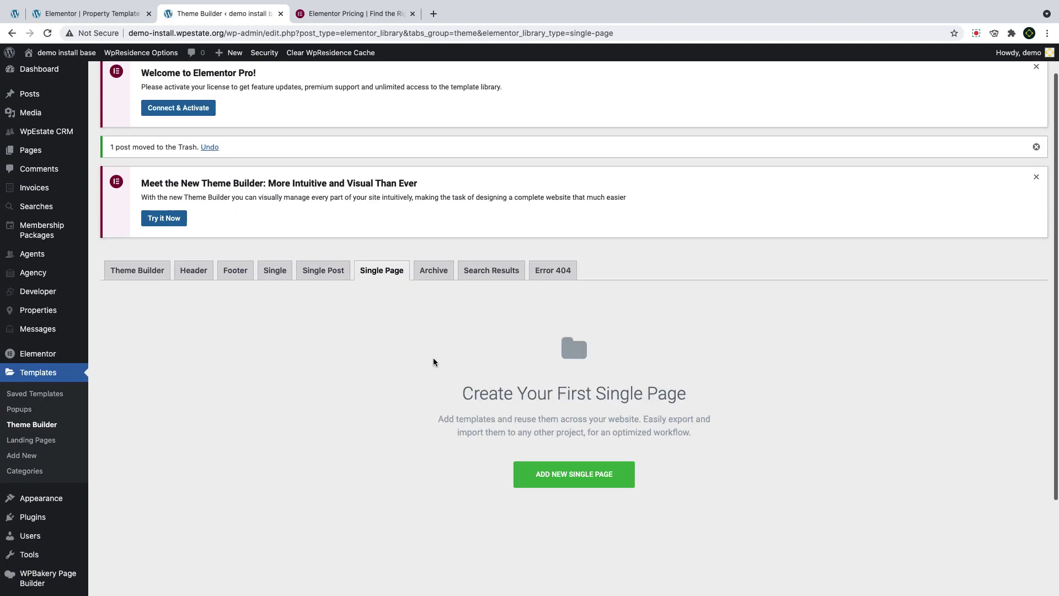
left_click(602, 435)
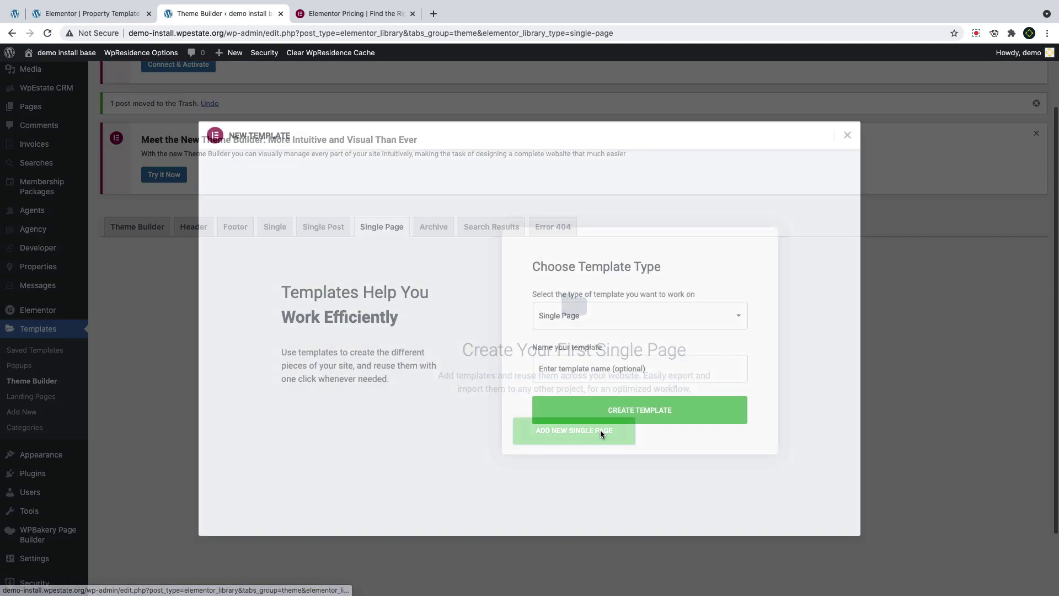
left_click(584, 324)
left_click(583, 320)
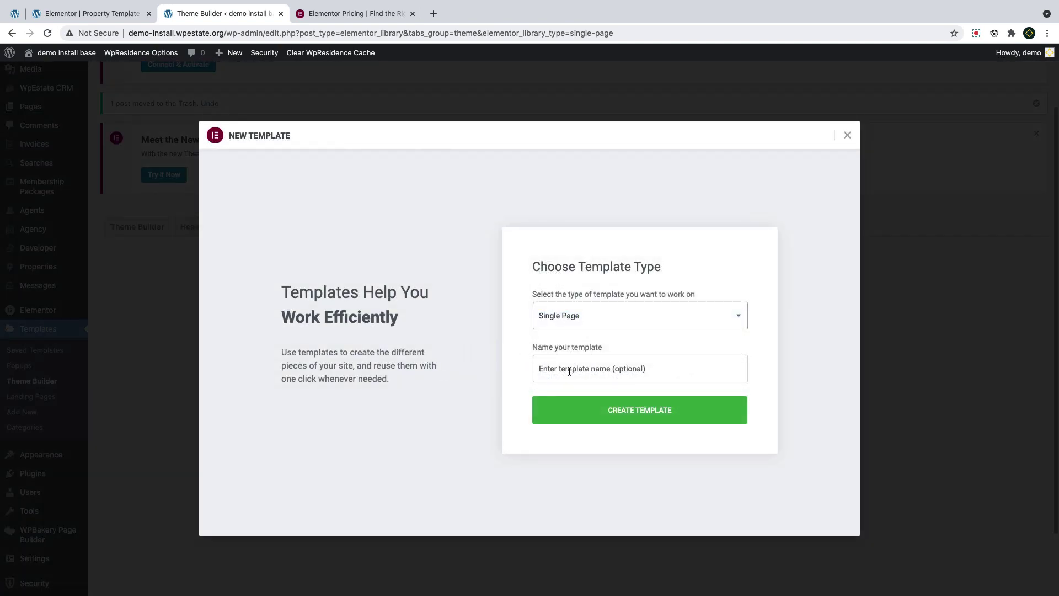
left_click(566, 369)
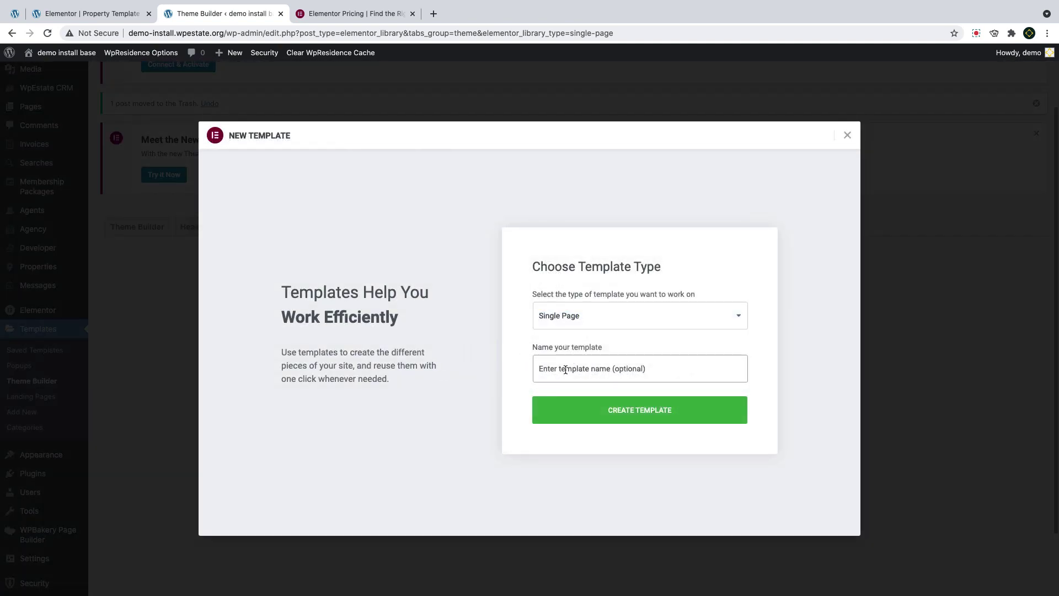
type("Elementor Template for Property")
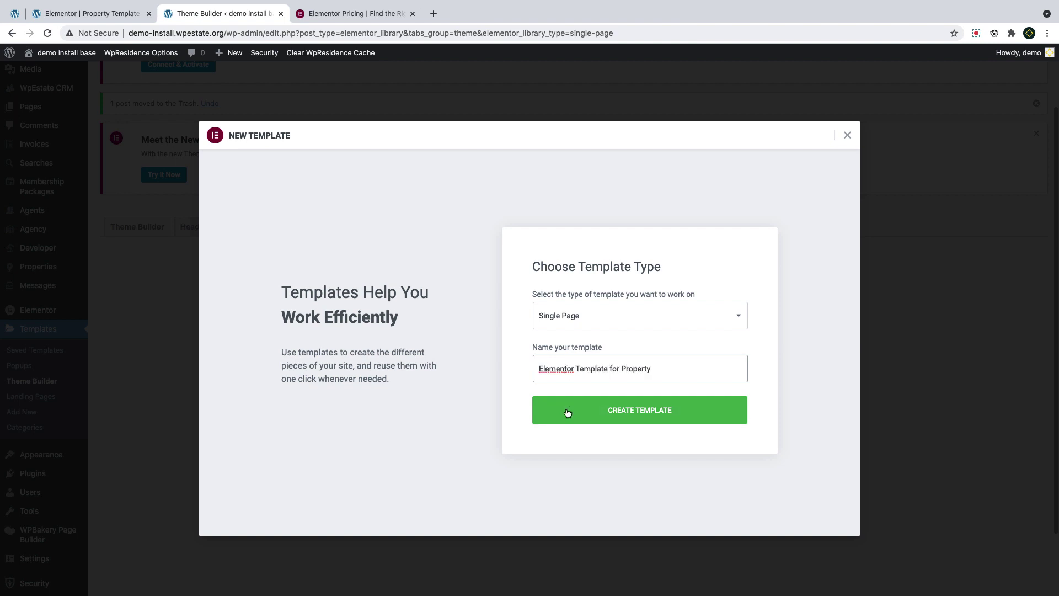
left_click(576, 416)
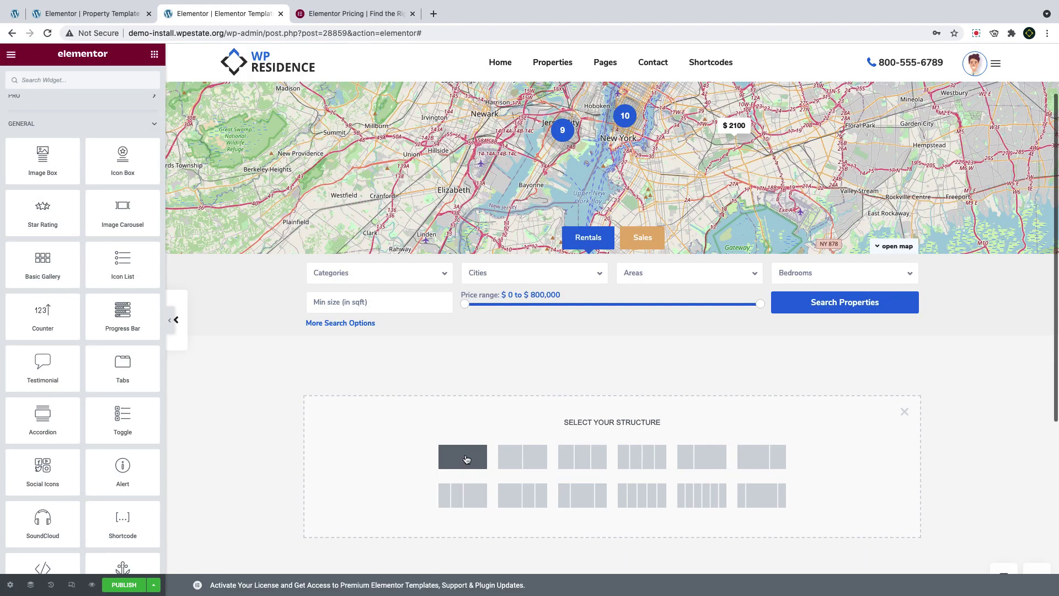
Add a one-column section containing the Property Breadcrumbs widget
left_click(475, 454)
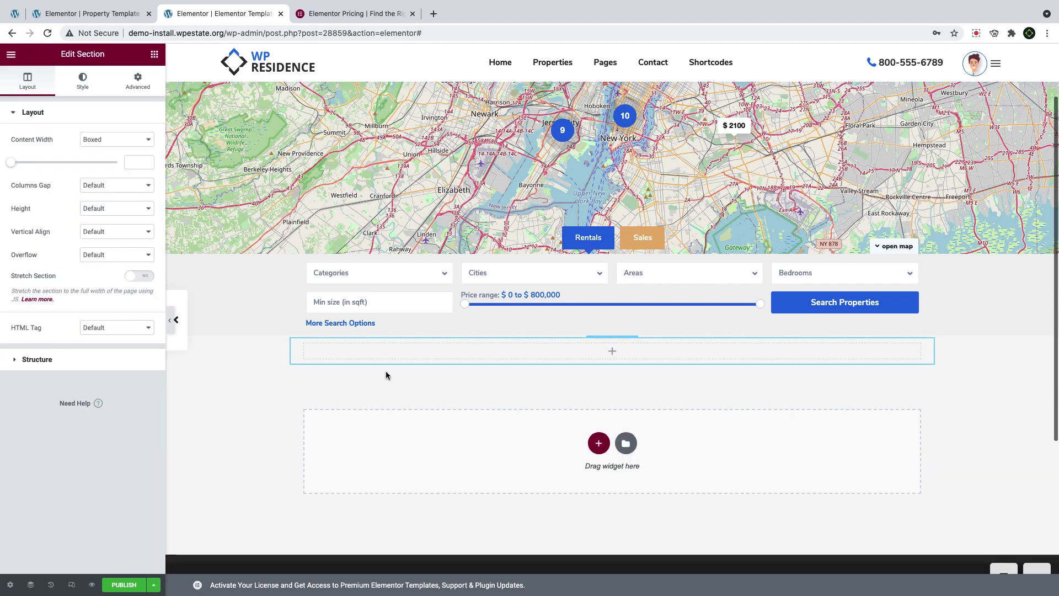
left_click(155, 54)
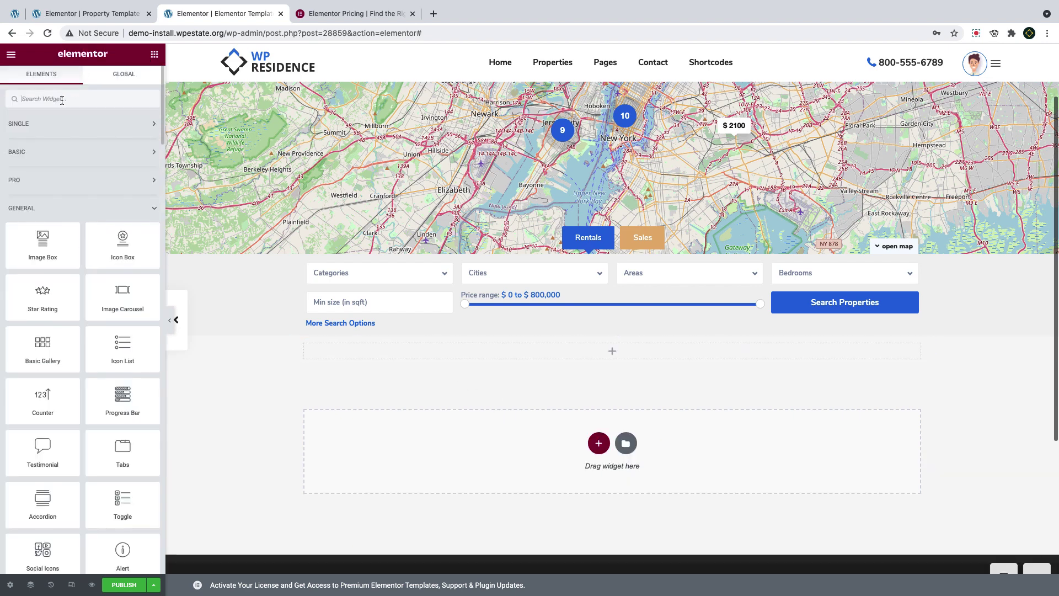
left_click(64, 100)
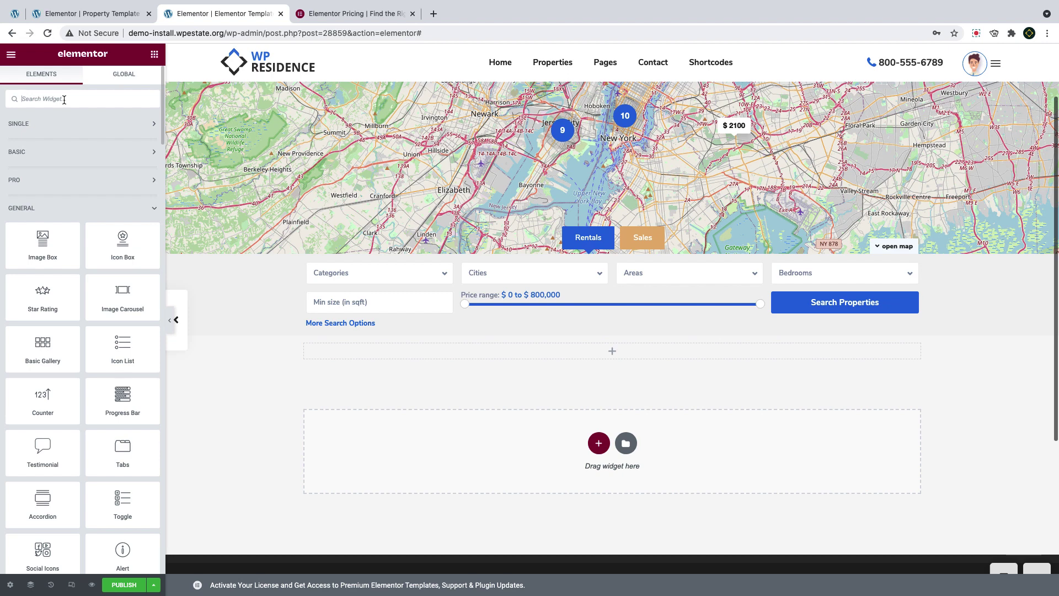
type("bread")
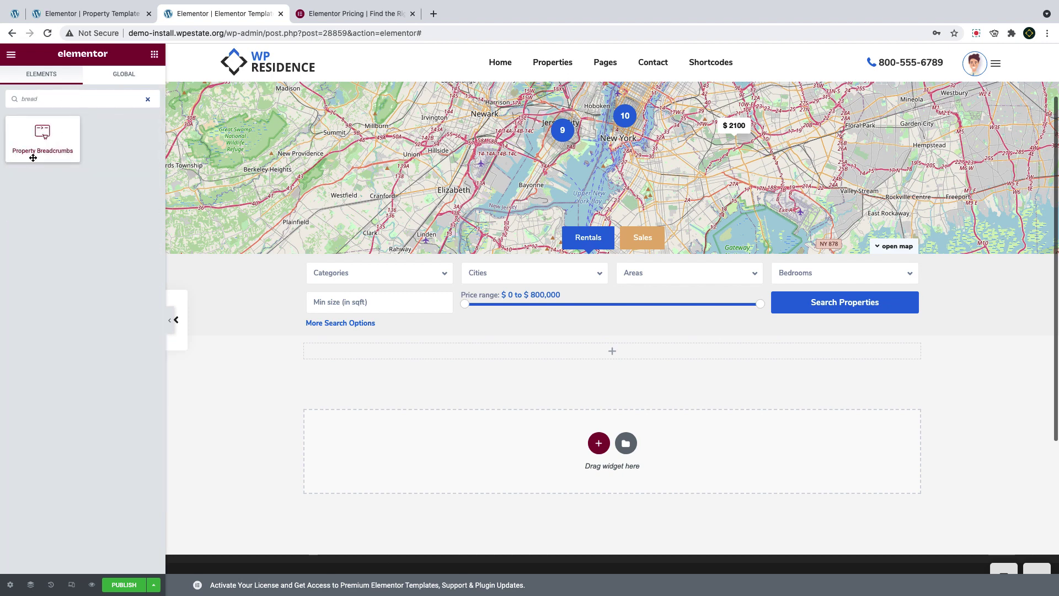
left_click_drag(43, 141, 381, 358)
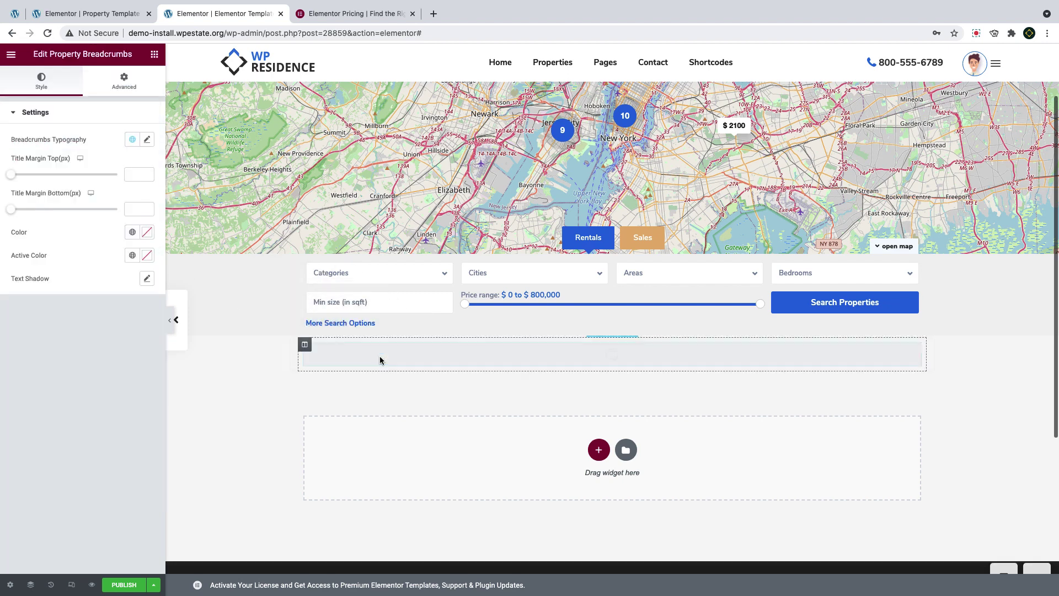
Duplicate the breadcrumbs column and review the resulting layout
right_click(304, 344)
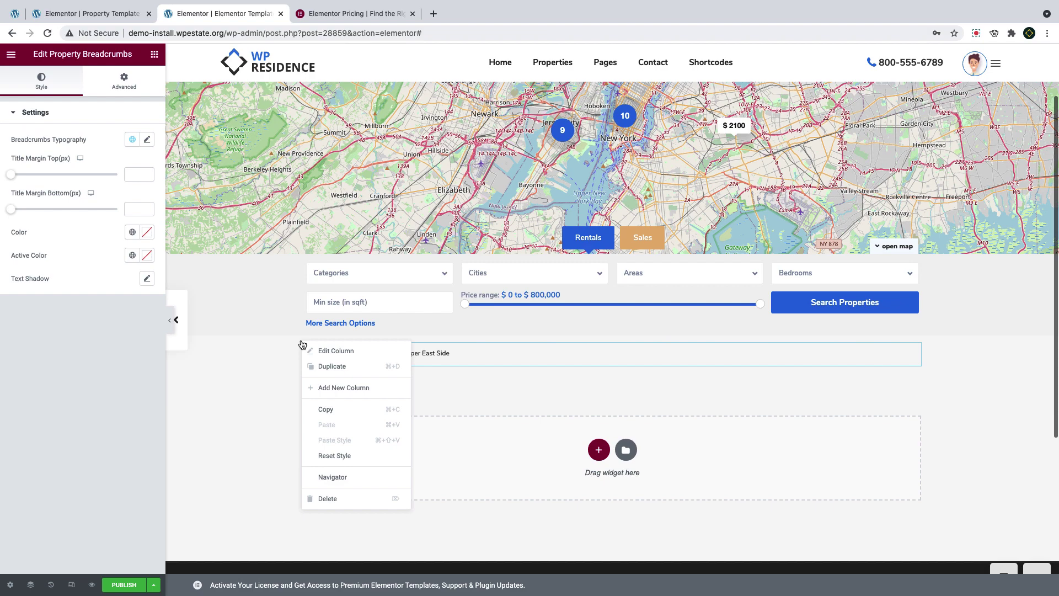
left_click(333, 367)
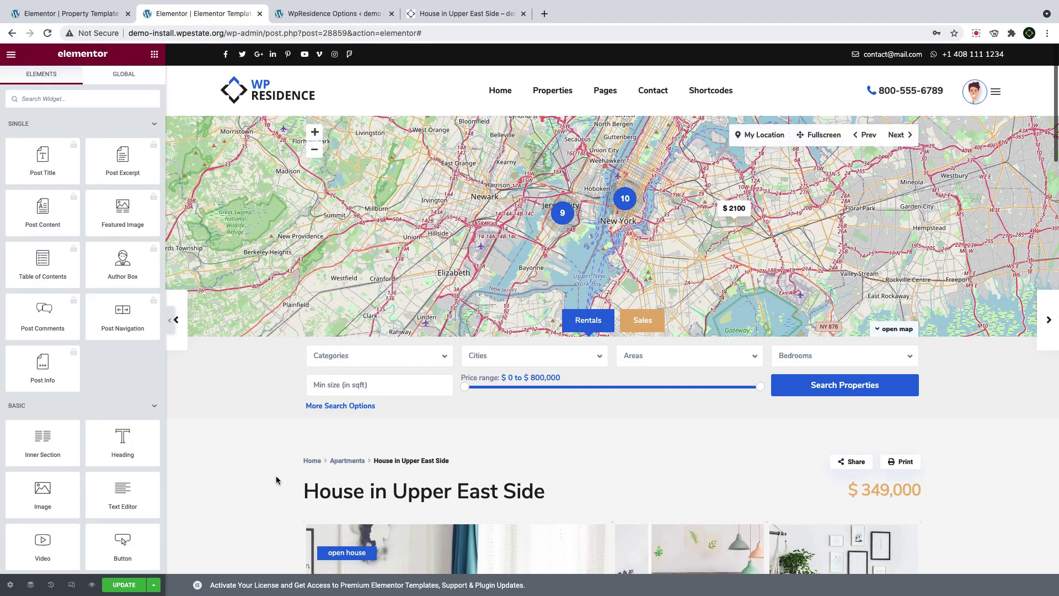
scroll(275, 475, "down", 10)
scroll(276, 480, "down", 15)
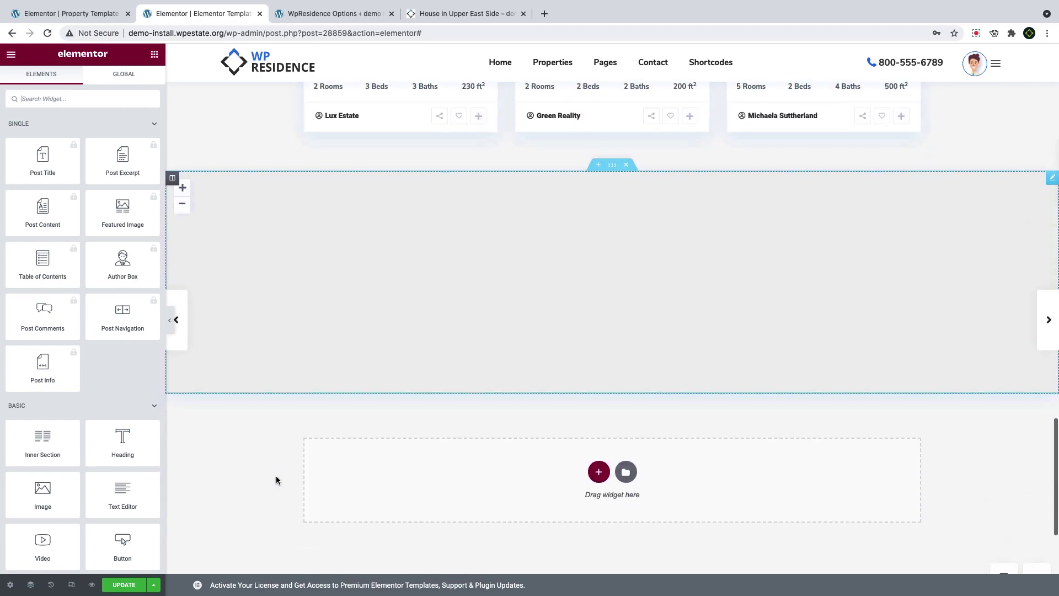
scroll(275, 476, "up", 20)
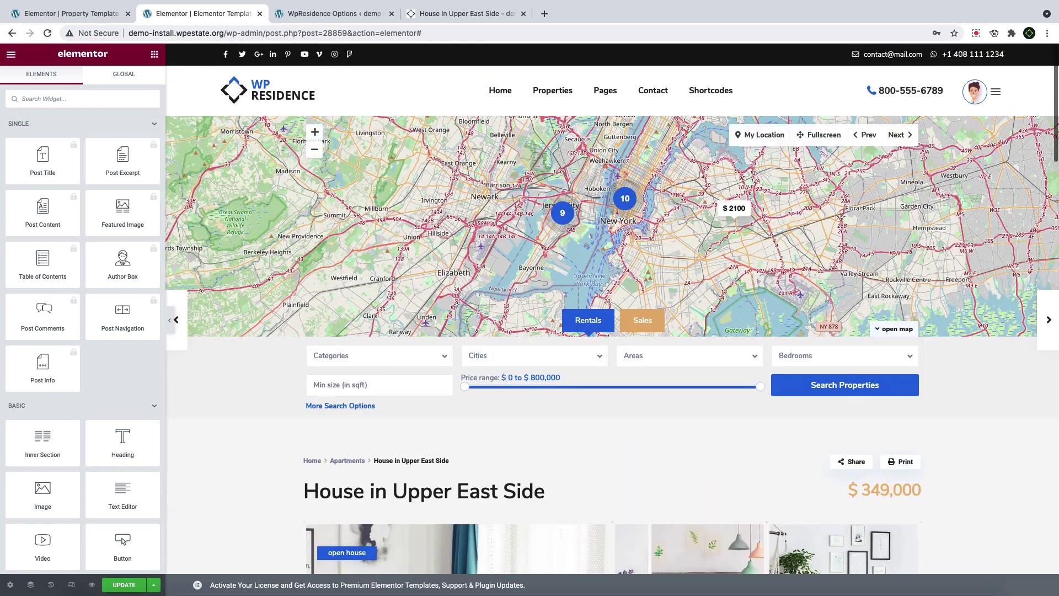
Add a display condition including all Properties, then save and close
left_click(154, 585)
left_click(75, 536)
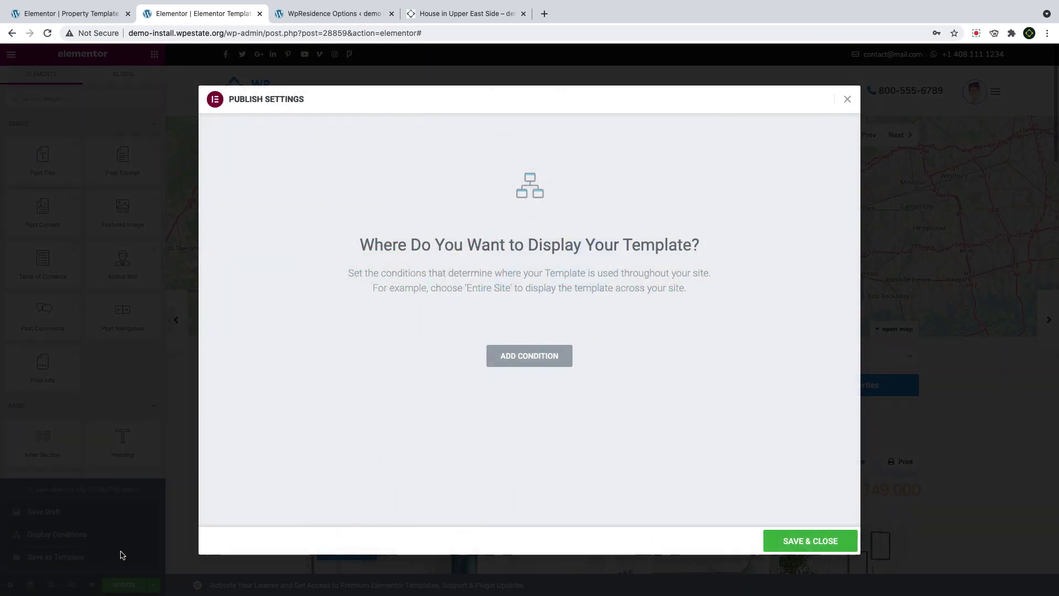
left_click(506, 361)
left_click(432, 338)
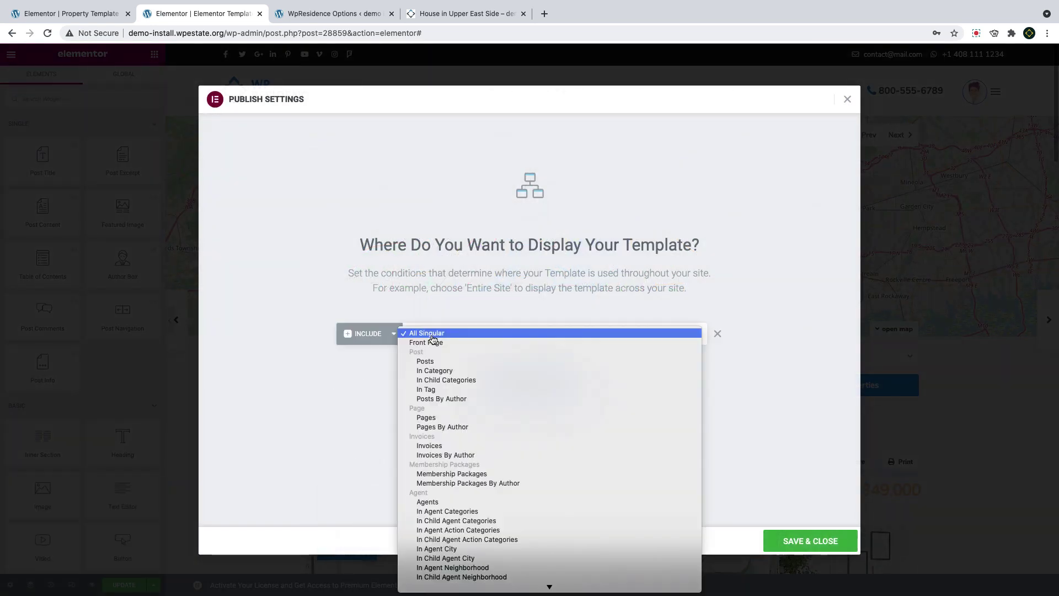
scroll(440, 441, "down", 6)
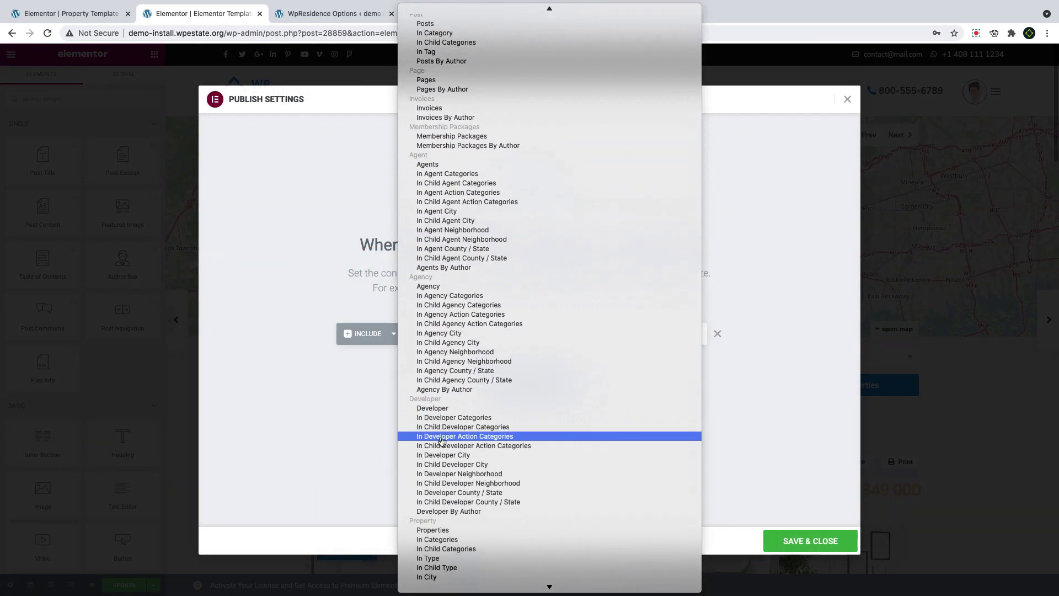
scroll(442, 316, "down", 7)
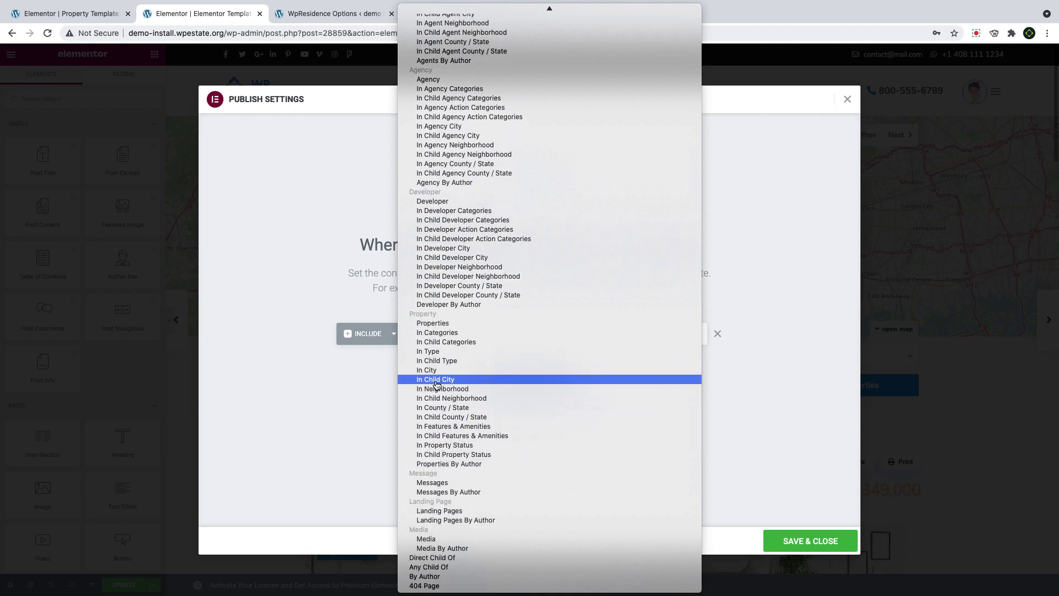
left_click(436, 323)
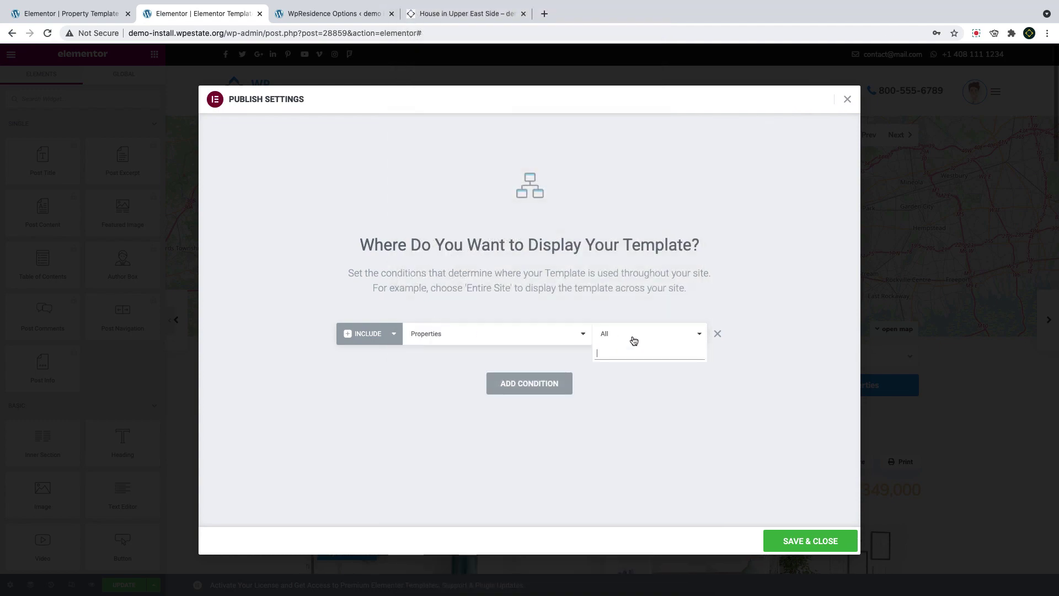
left_click(806, 543)
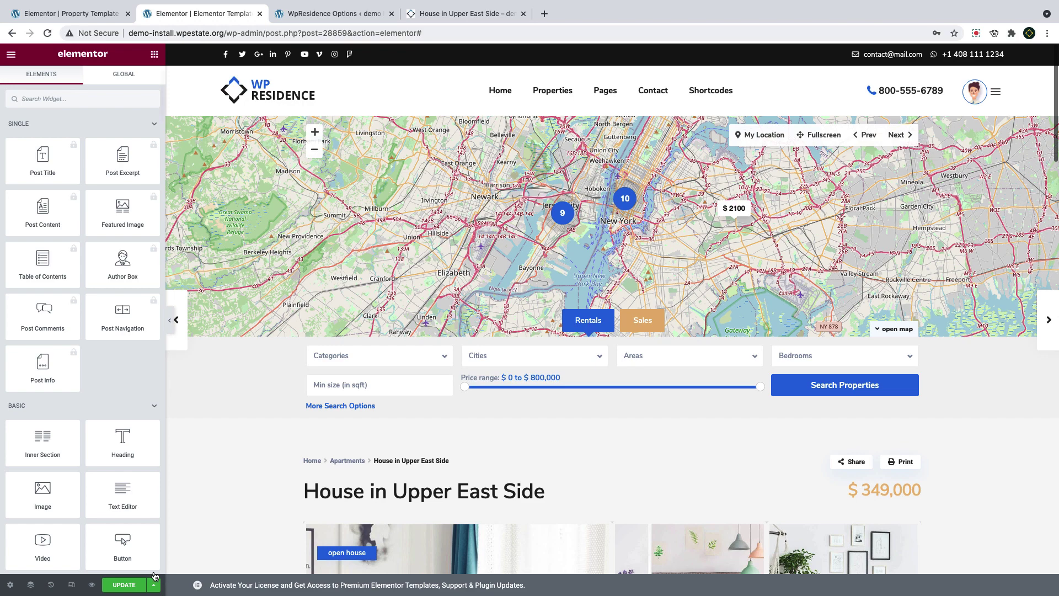
Set the first display condition to property Categories: Apartments
left_click(156, 586)
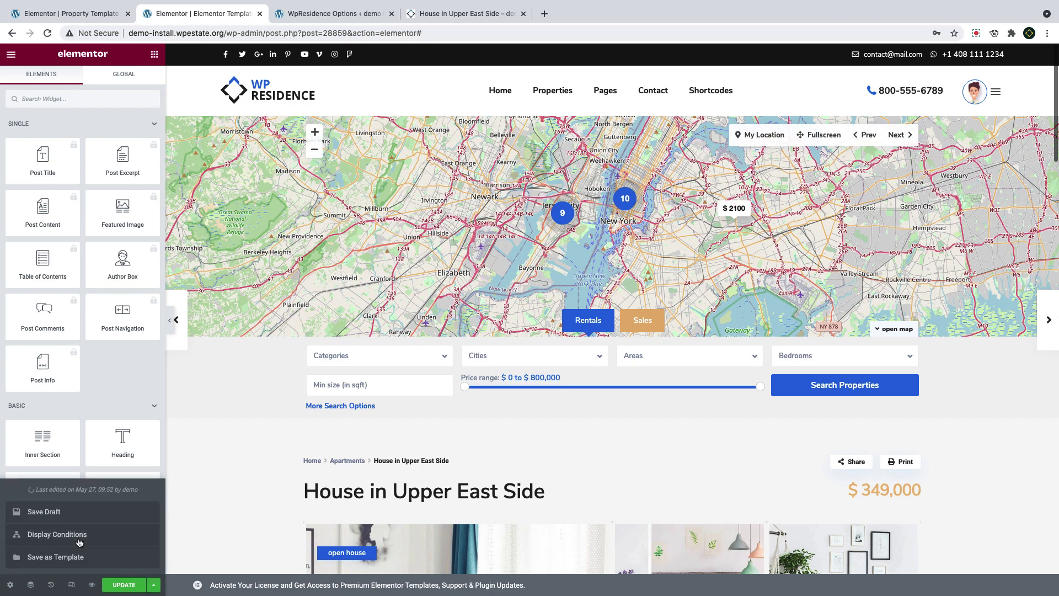
left_click(94, 533)
left_click(530, 338)
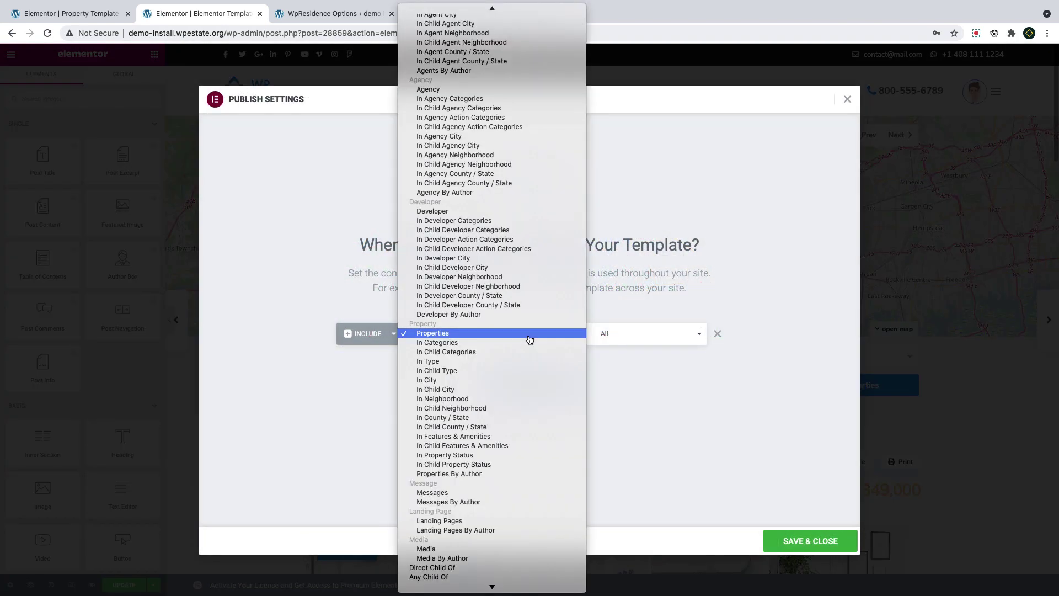
left_click(481, 338)
left_click(626, 337)
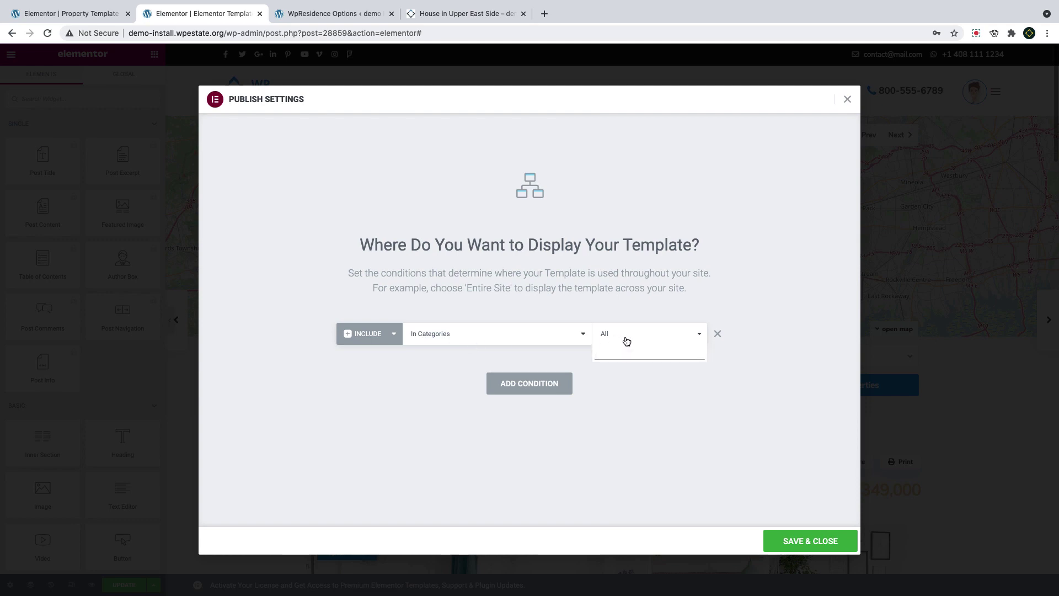
type("apart")
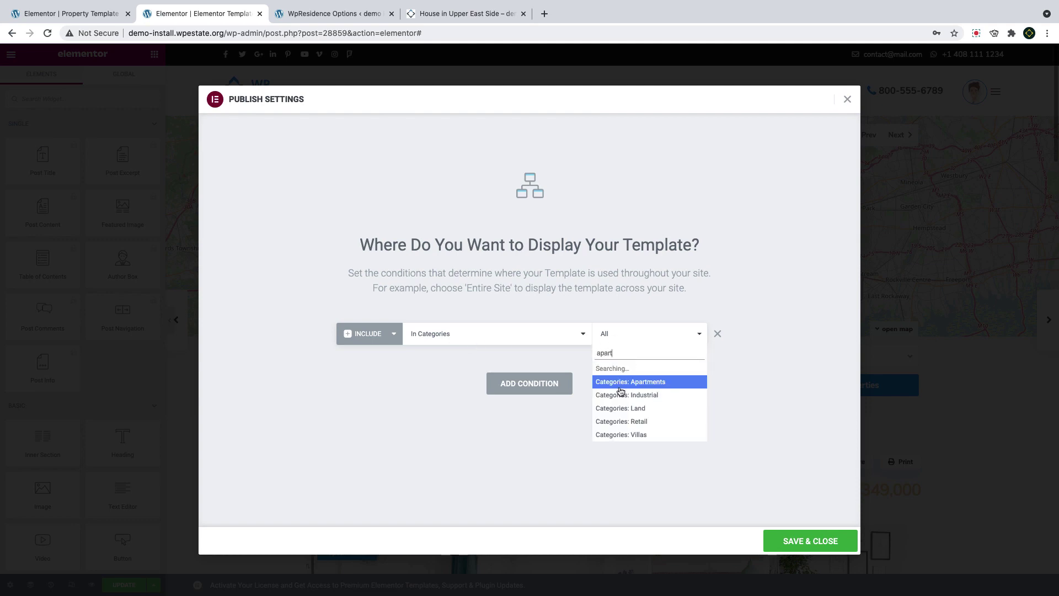
left_click(622, 374)
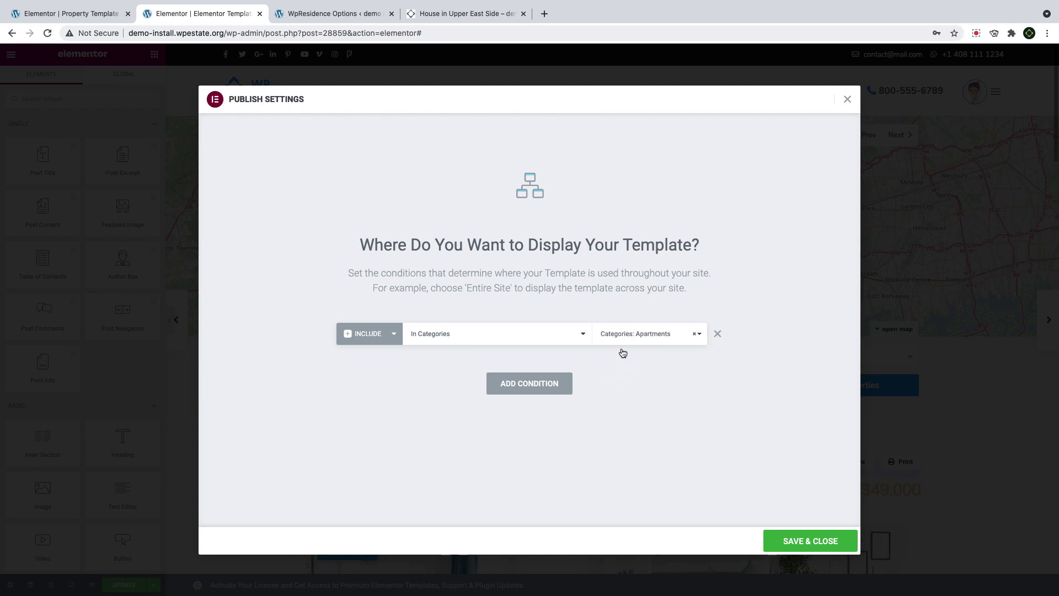
Add a second display condition for property Type: Rentals
left_click(530, 384)
left_click(464, 370)
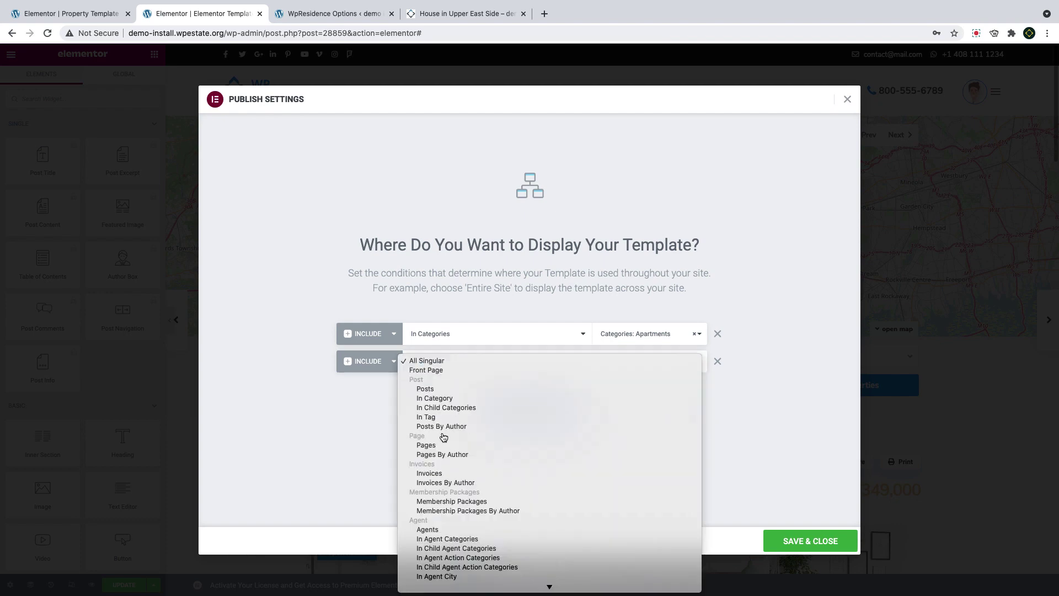
scroll(455, 424, "down", 10)
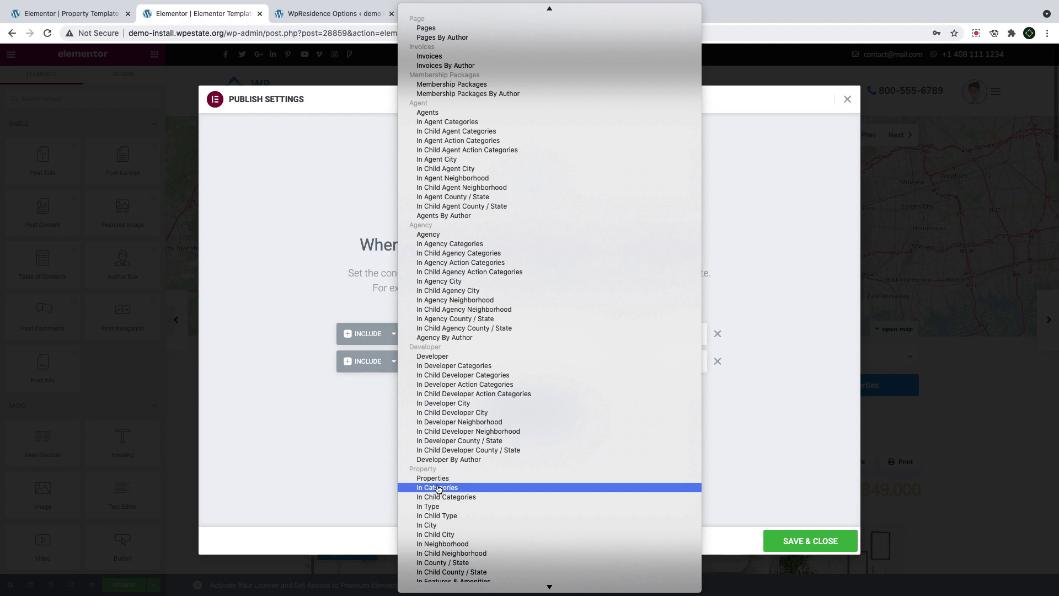
left_click(433, 506)
left_click(612, 363)
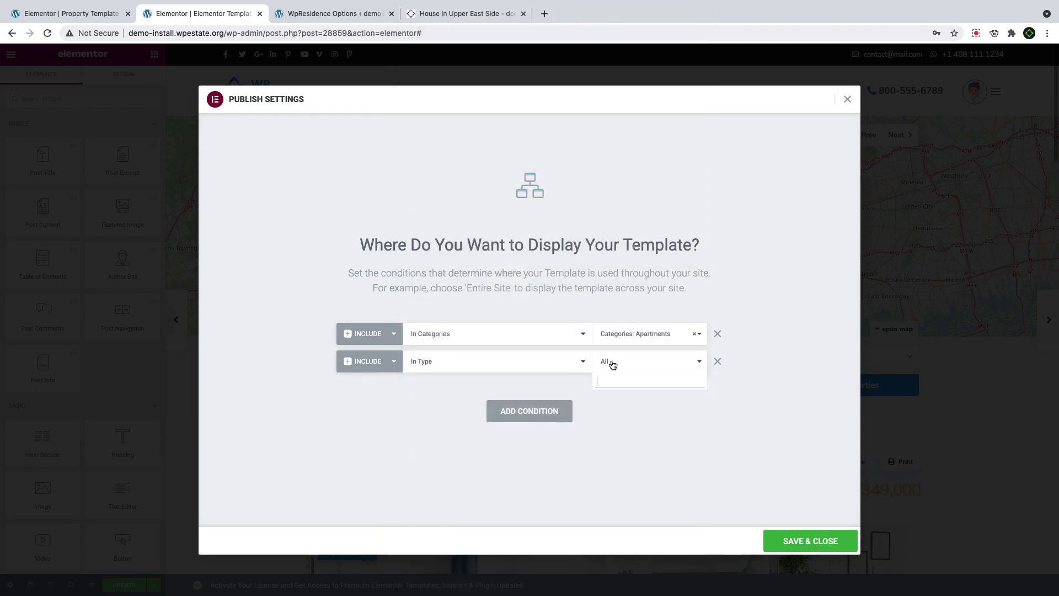
type("ren")
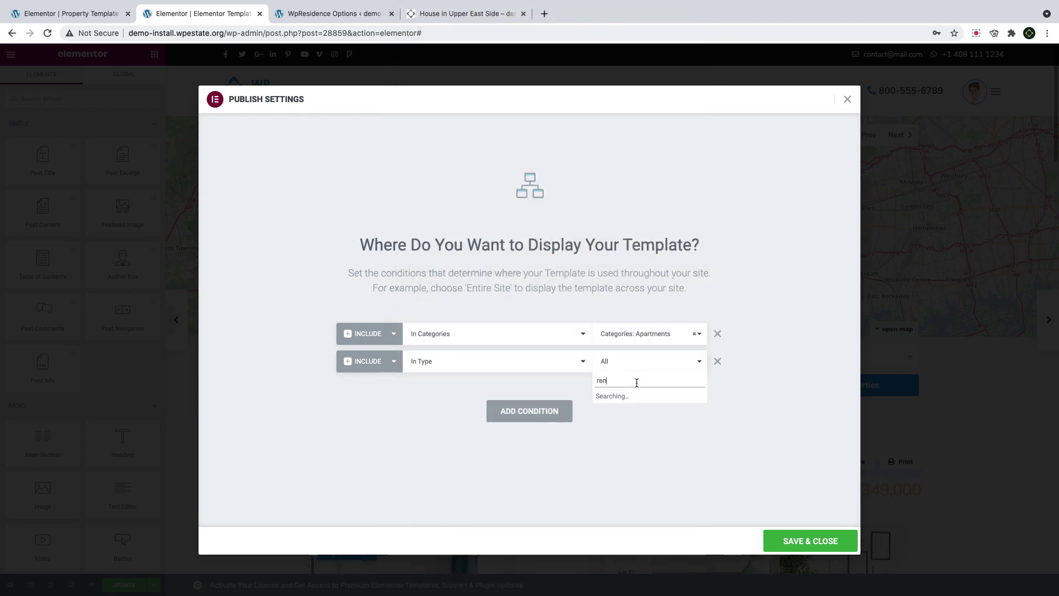
left_click(629, 395)
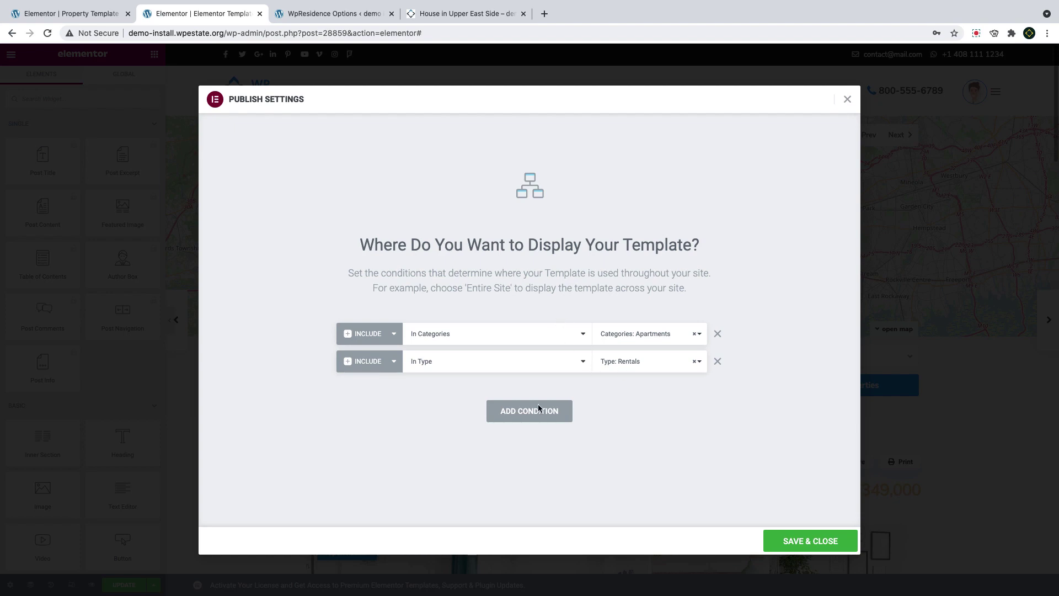